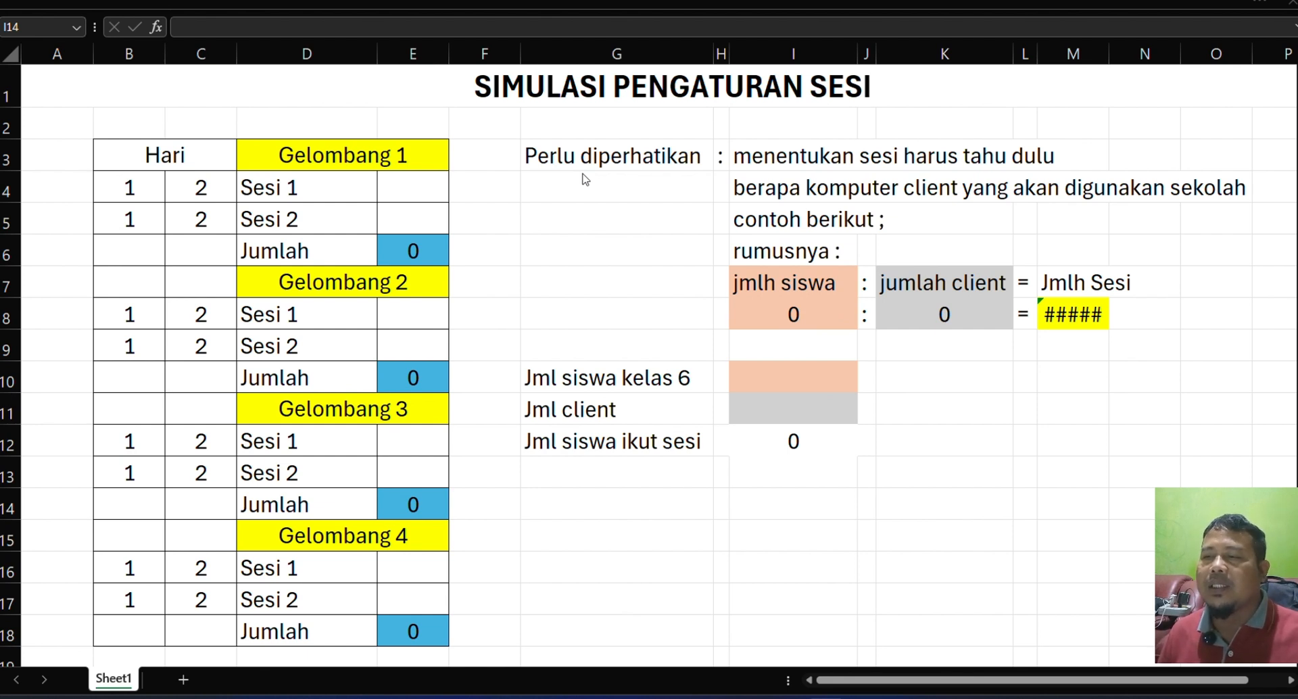
click(561, 124)
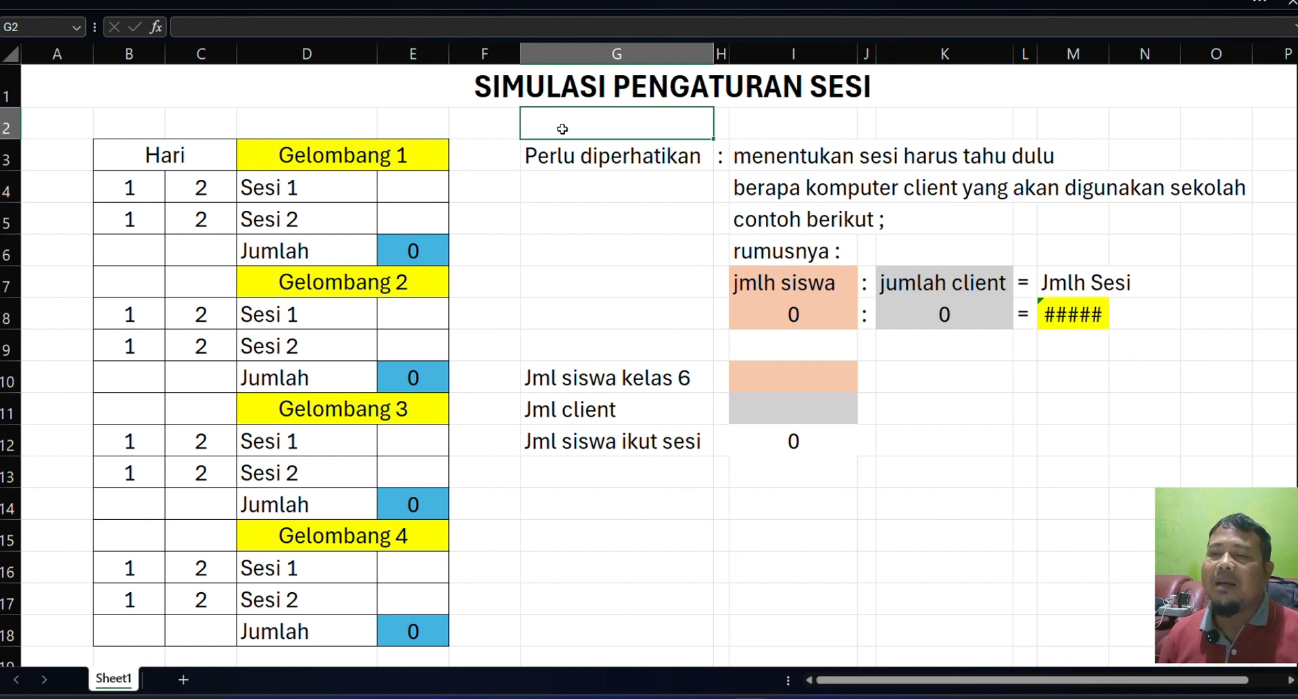
click(571, 150)
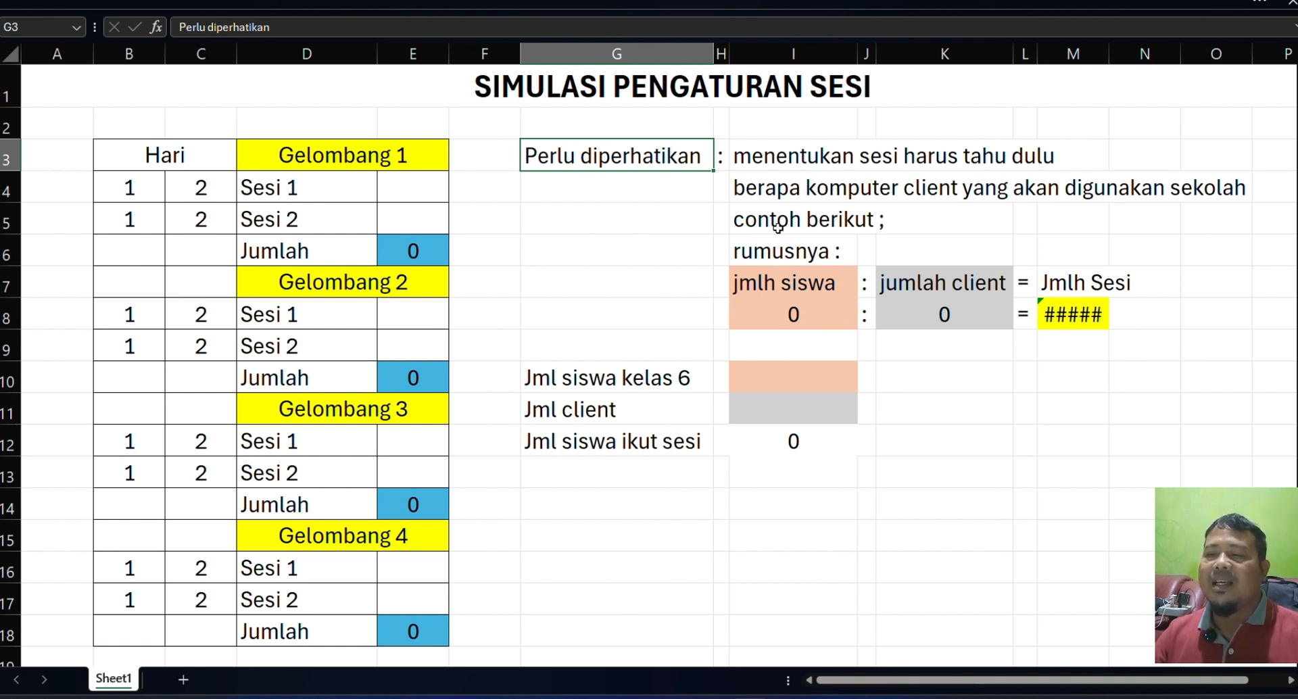
click(750, 248)
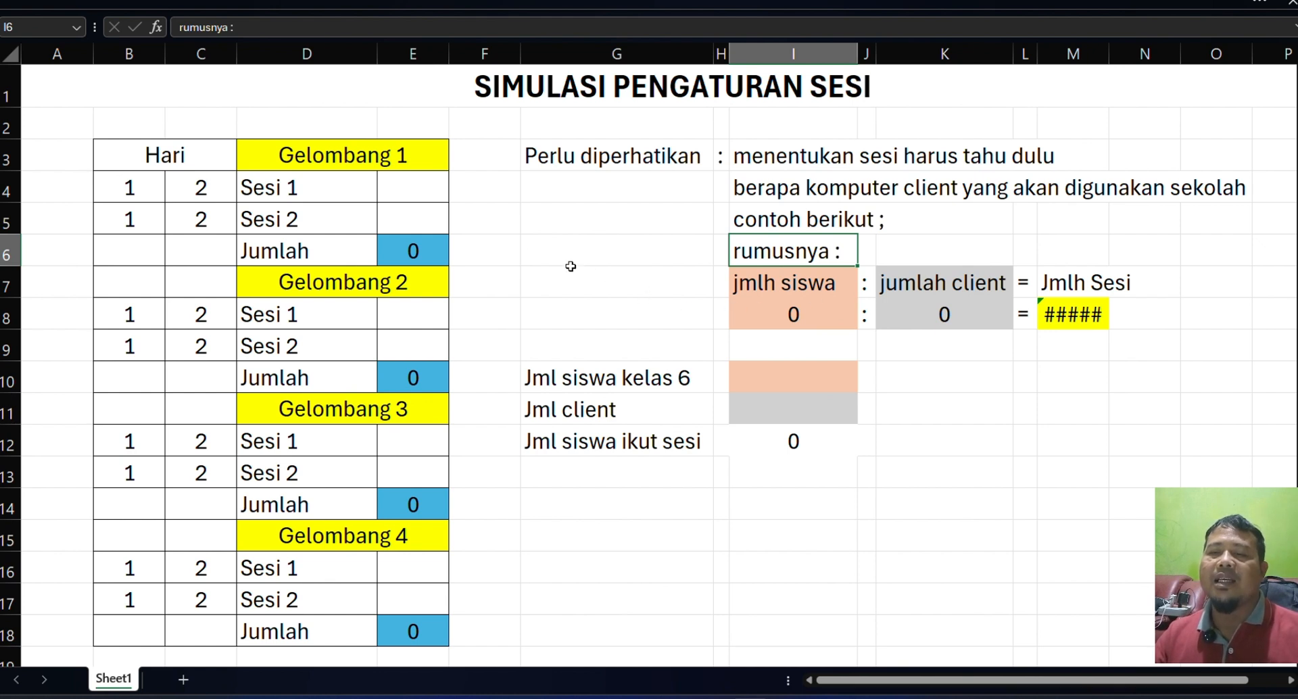
click(298, 119)
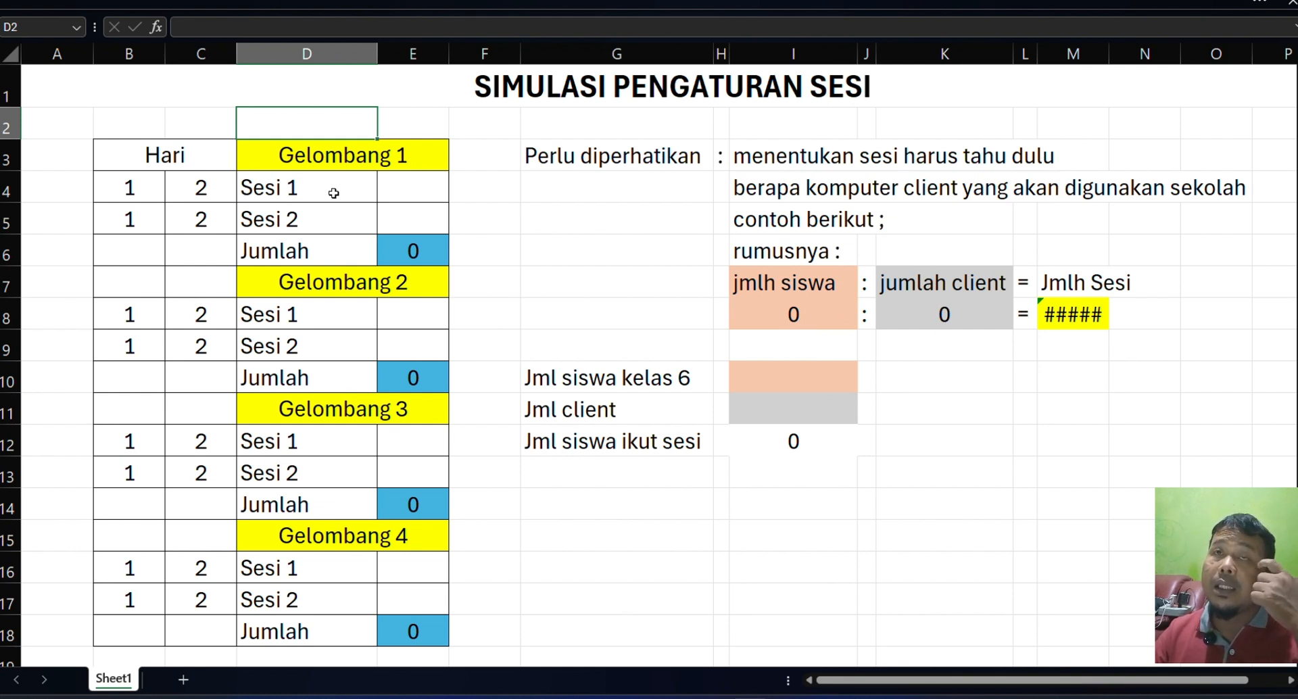
click(334, 194)
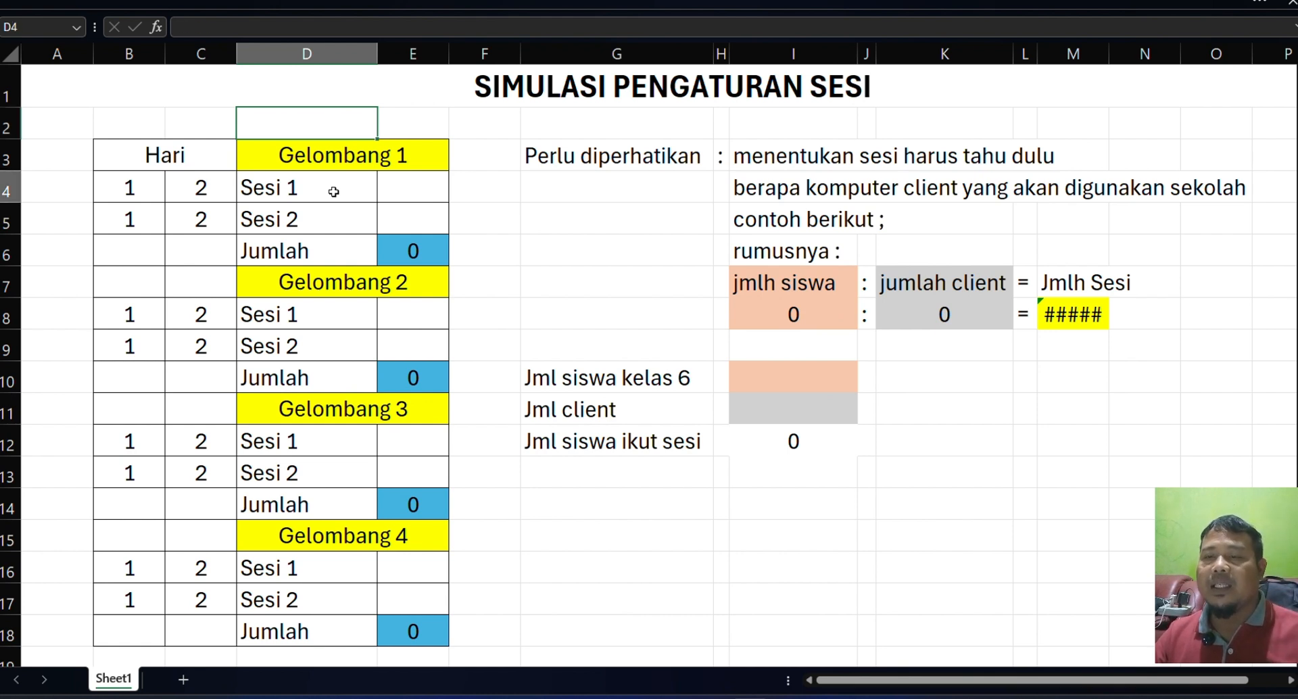
click(329, 222)
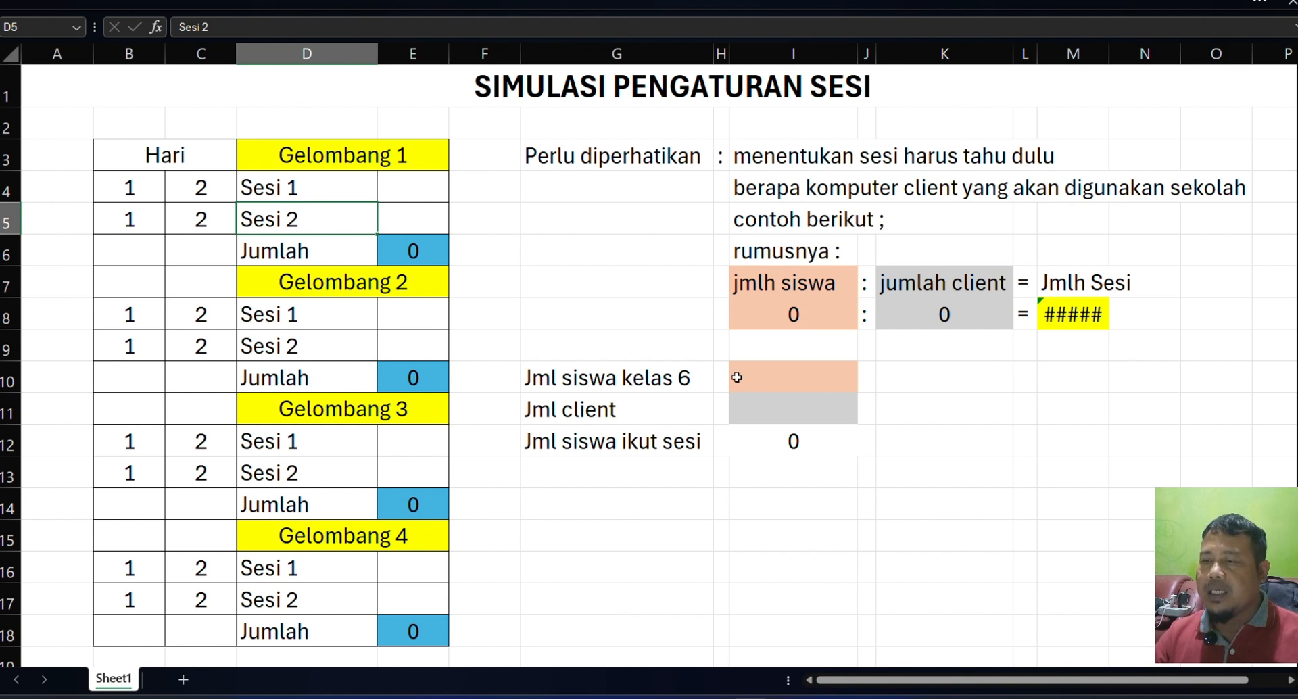
Step: Enter 30 for Jml siswa kelas 6 and 6 for Jml client, and check the resulting Jmlh Sesi
click(777, 380)
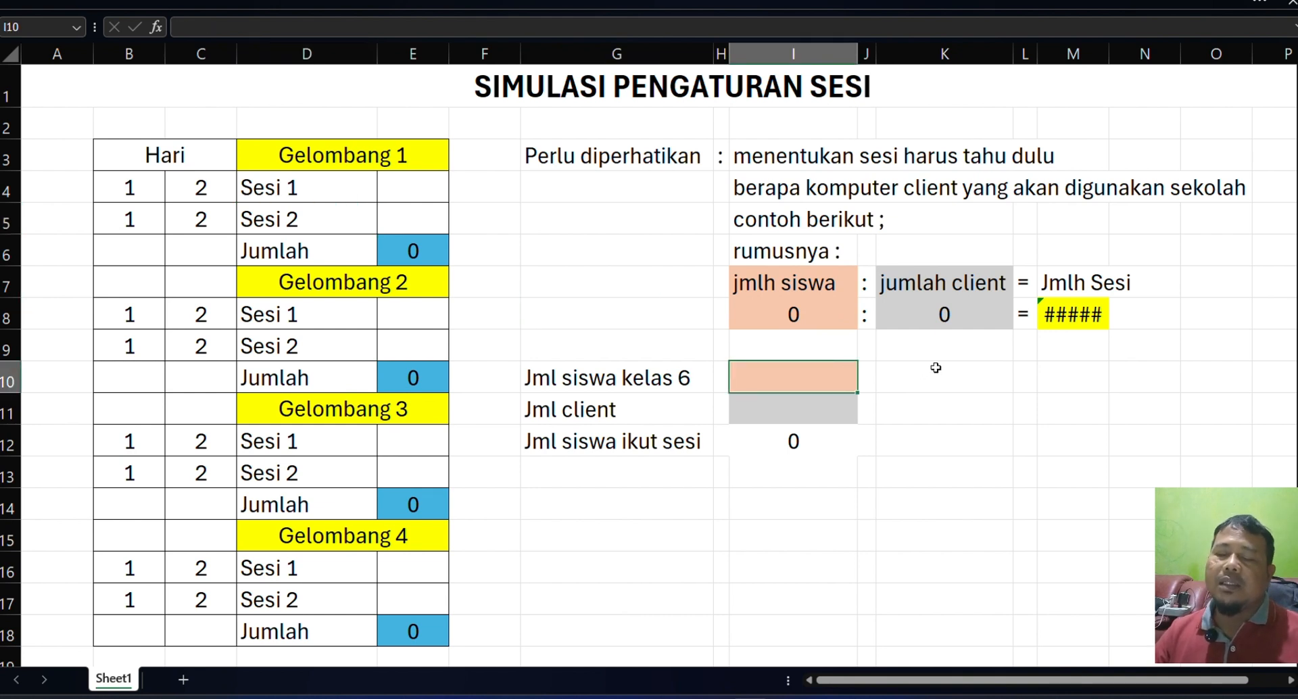
text(30)
key(Return)
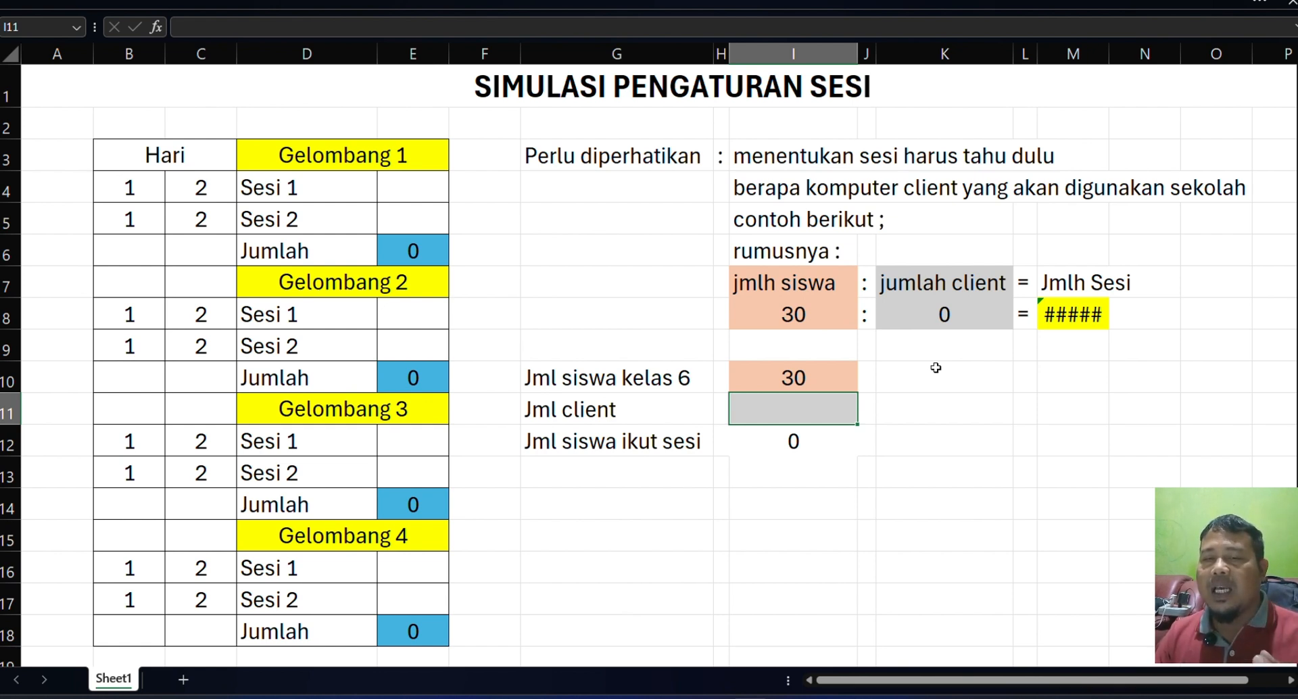
text(6)
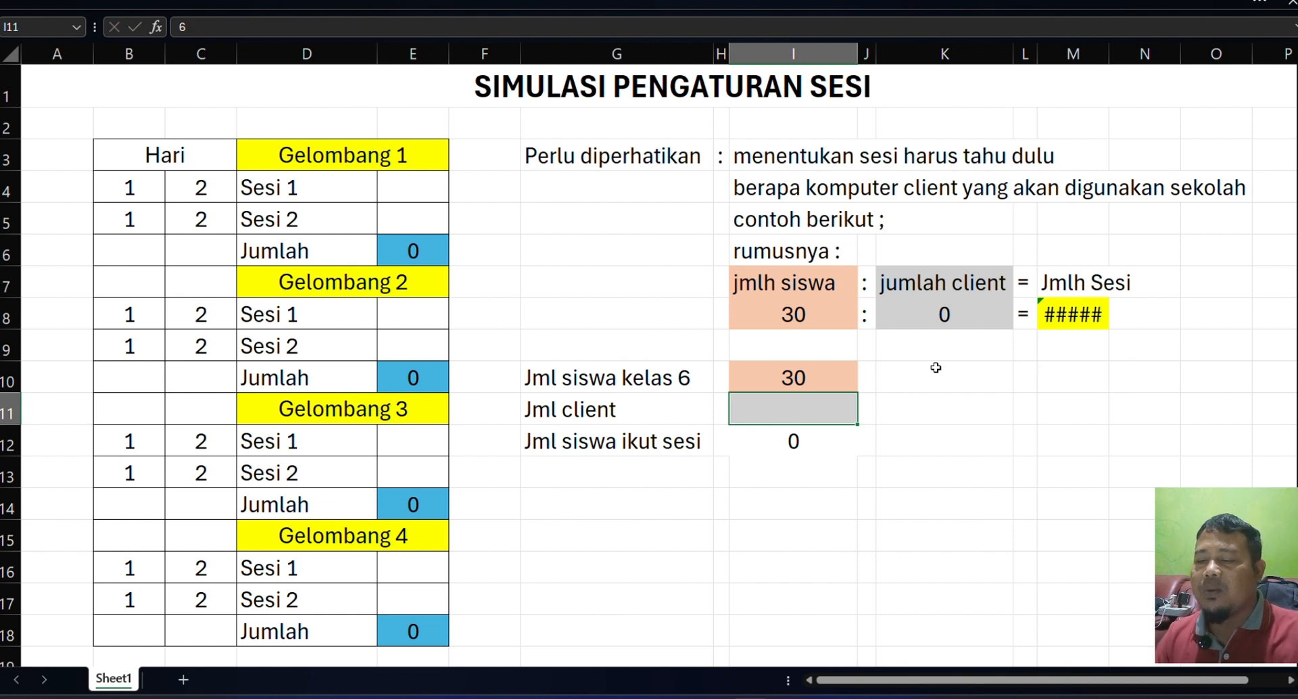
key(Tab)
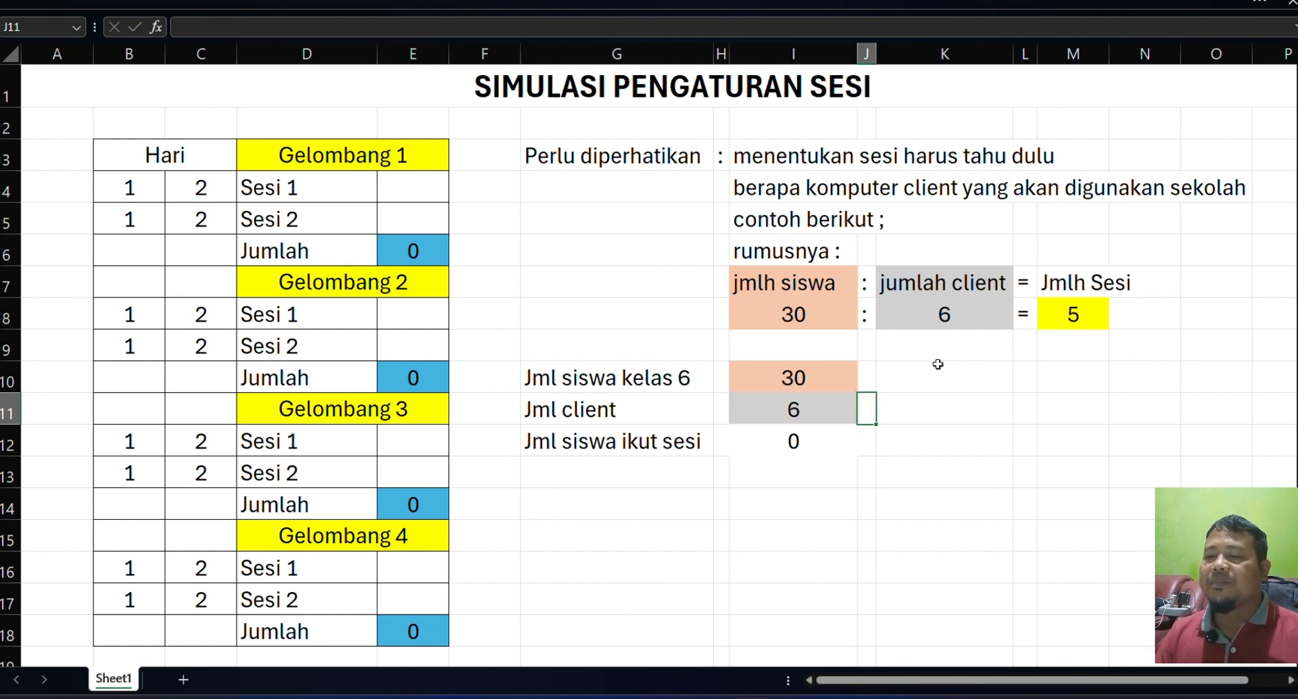
click(1045, 315)
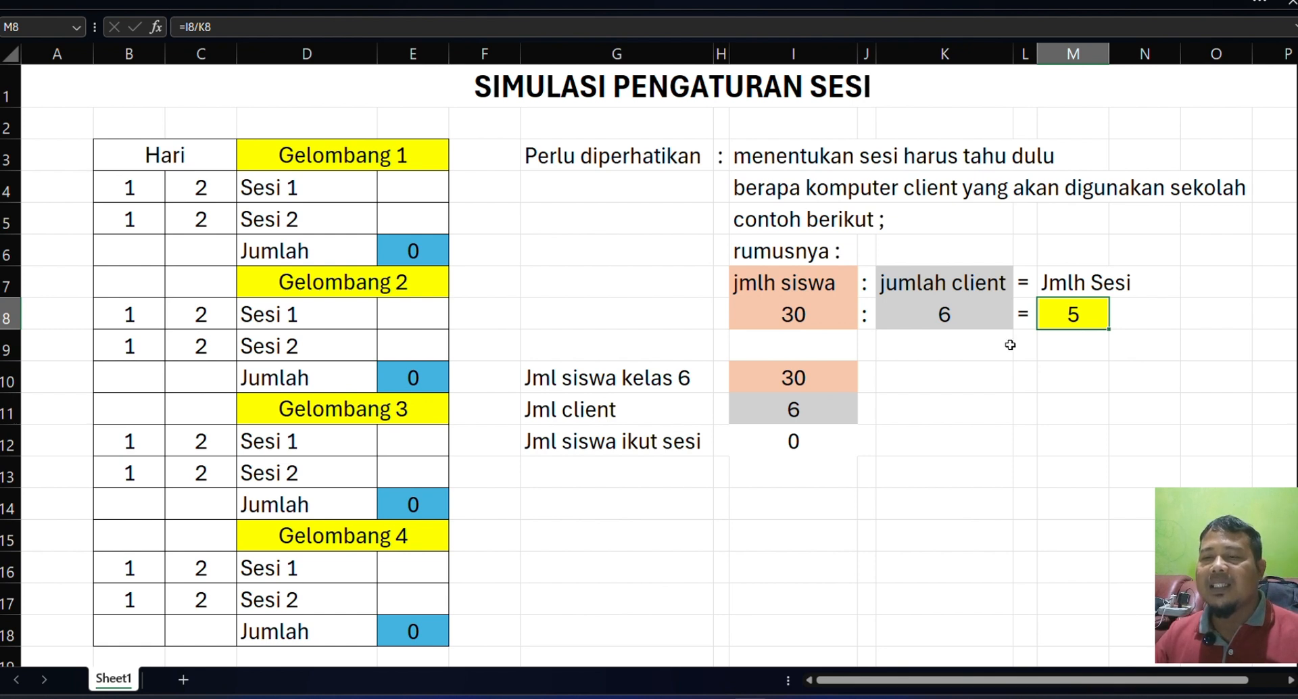
Step: Assign 6 students each to Sesi 1 and Sesi 2 of Gelombang 1
click(426, 197)
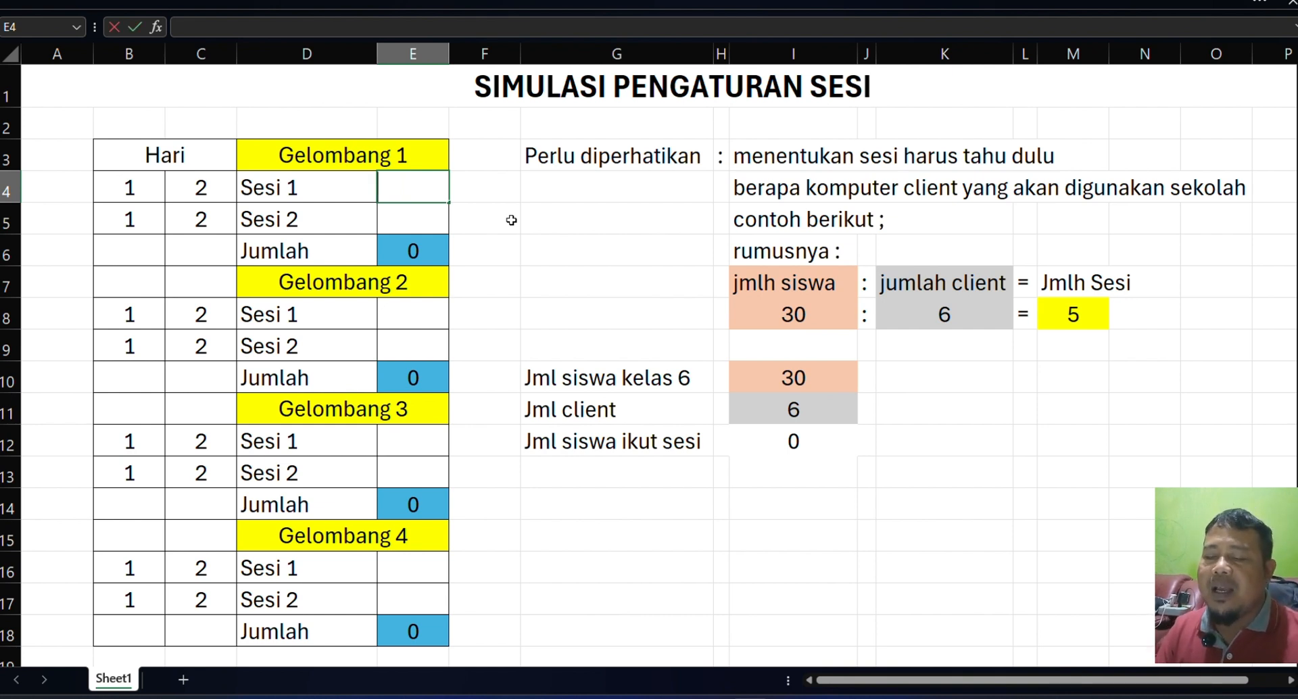
text(6)
key(Return)
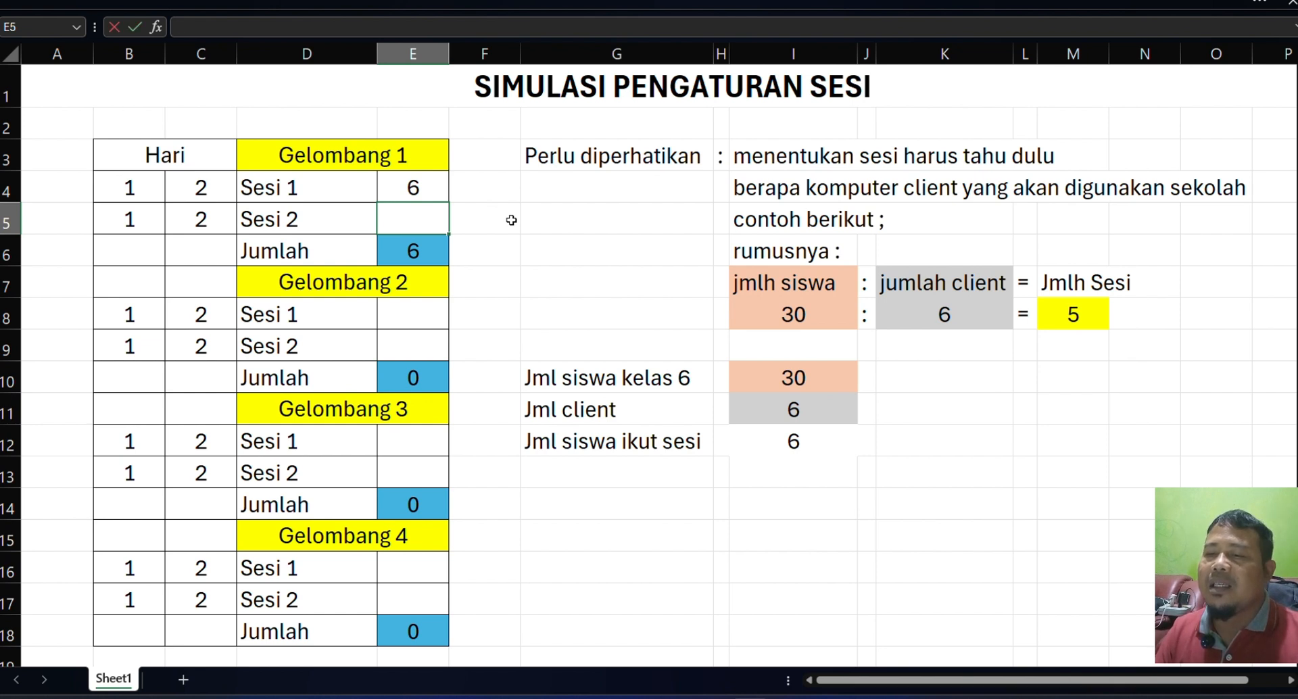
text(6)
key(Return)
key(Return)
key(Return)
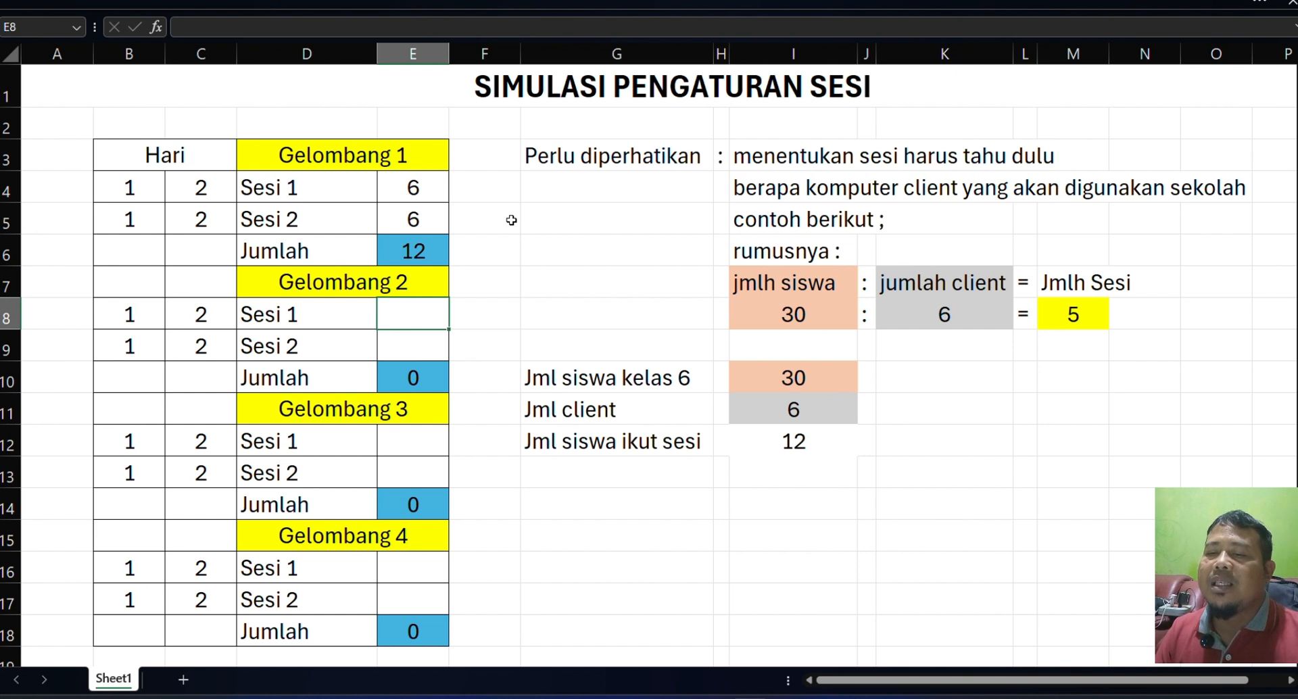
Step: Assign 6 students each to Sesi 1 and Sesi 2 of Gelombang 2
text(6)
key(Return)
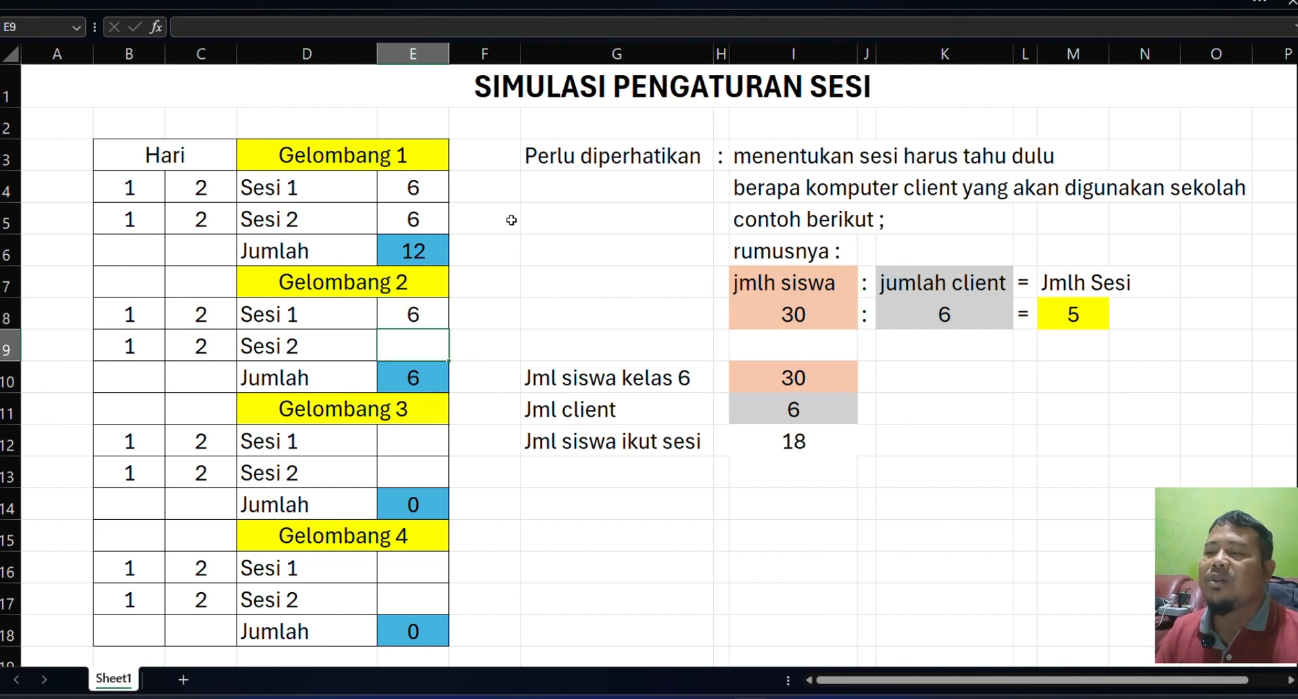
text(6)
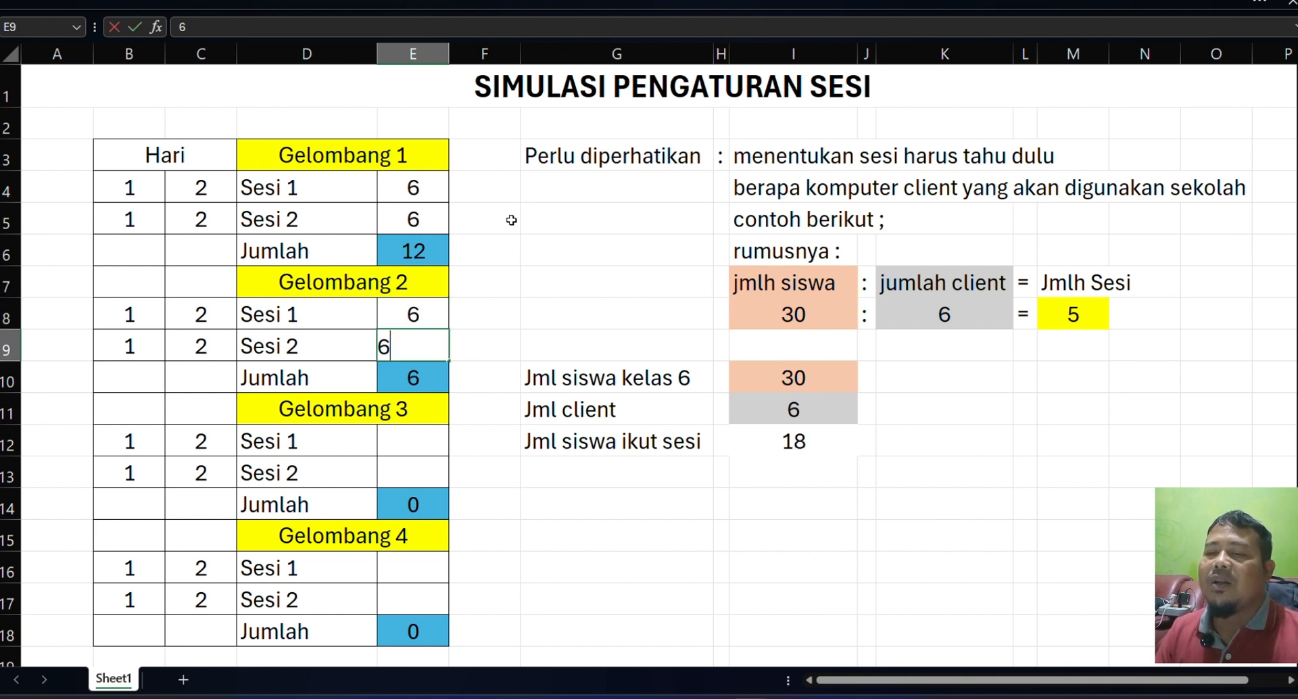
key(Return)
key(Return)
key(Return)
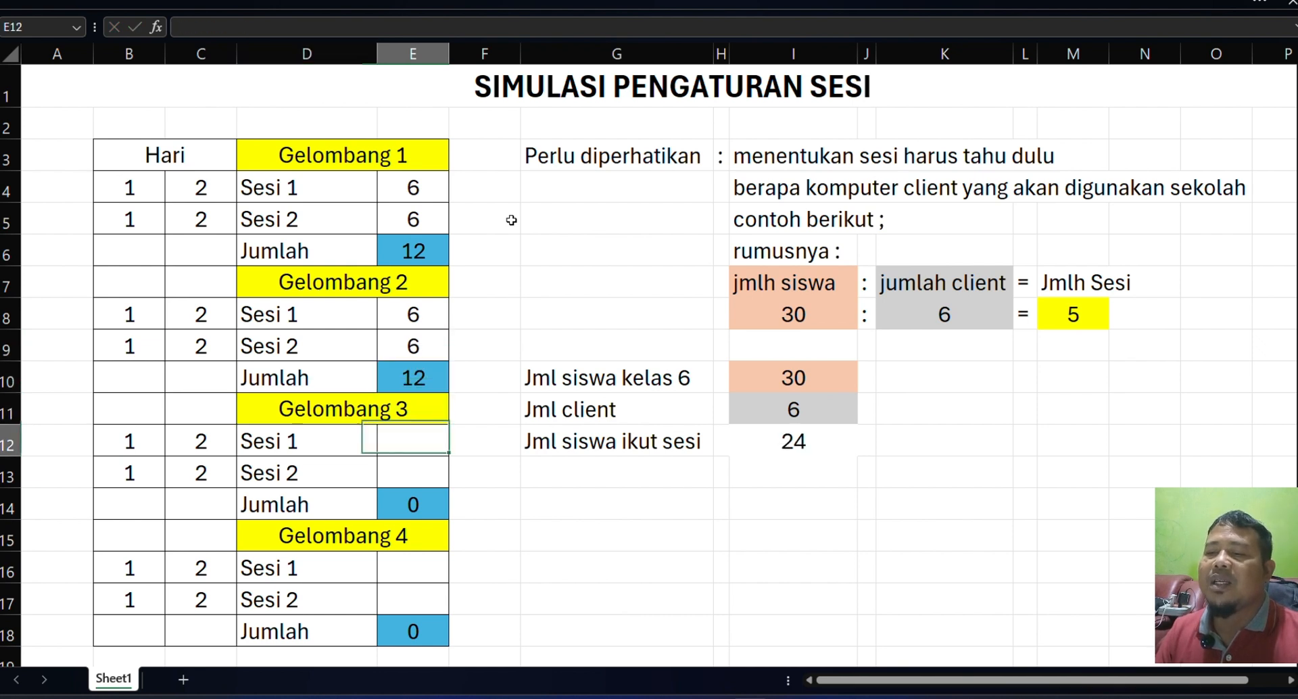
Step: Assign 6 students to Sesi 1 of Gelombang 3
text(6)
key(Return)
key(Up)
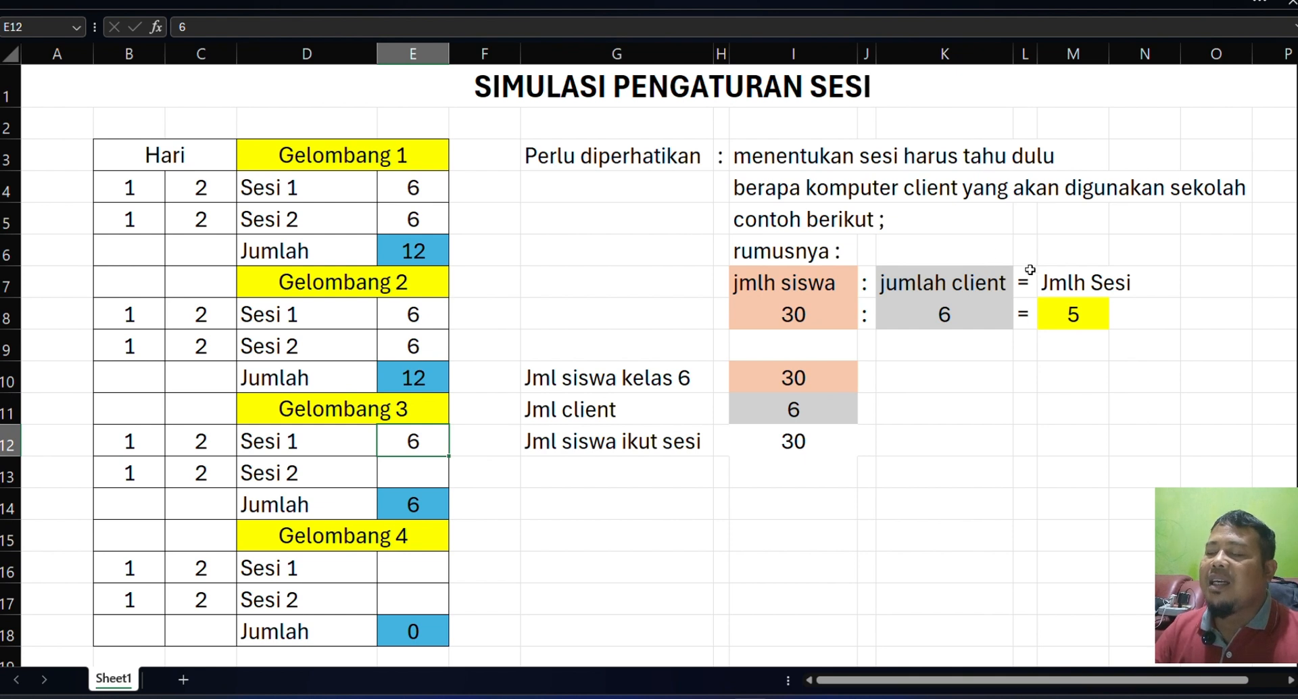
Step: Compare the calculated Jmlh Sesi with the filled session entries in Gelombang 1 through 3
click(1073, 312)
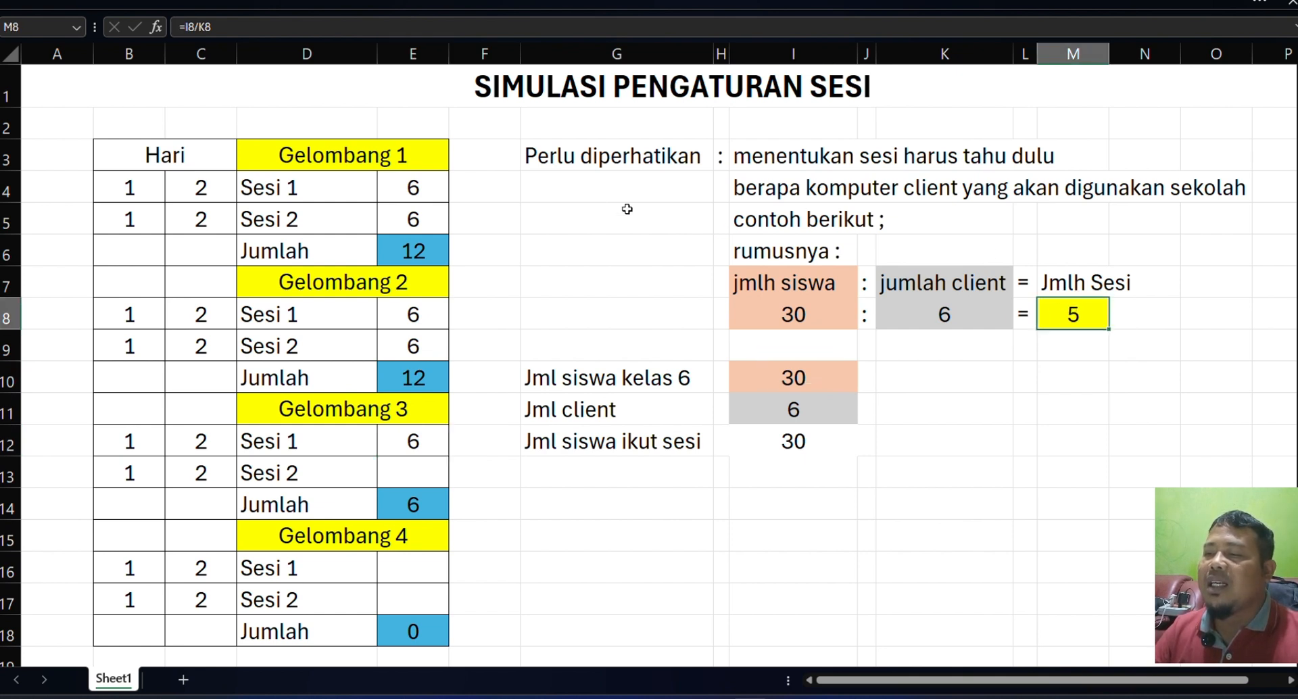
click(432, 193)
click(416, 218)
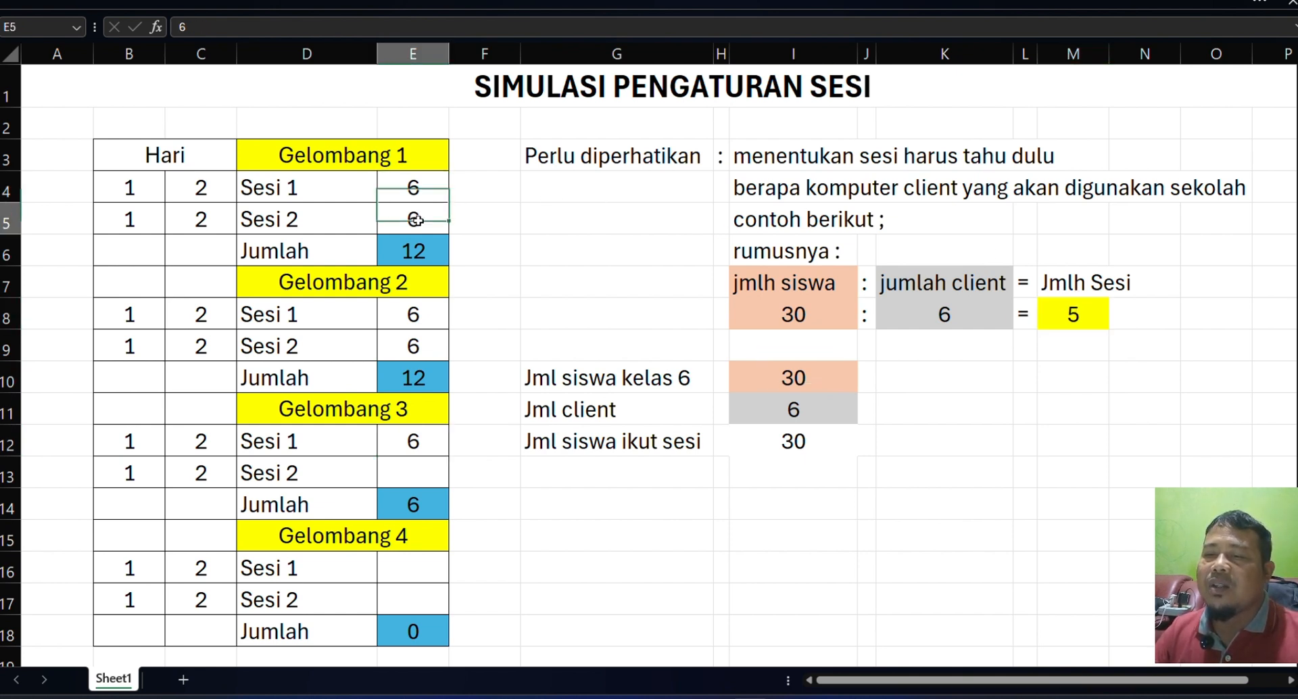
click(414, 310)
click(414, 338)
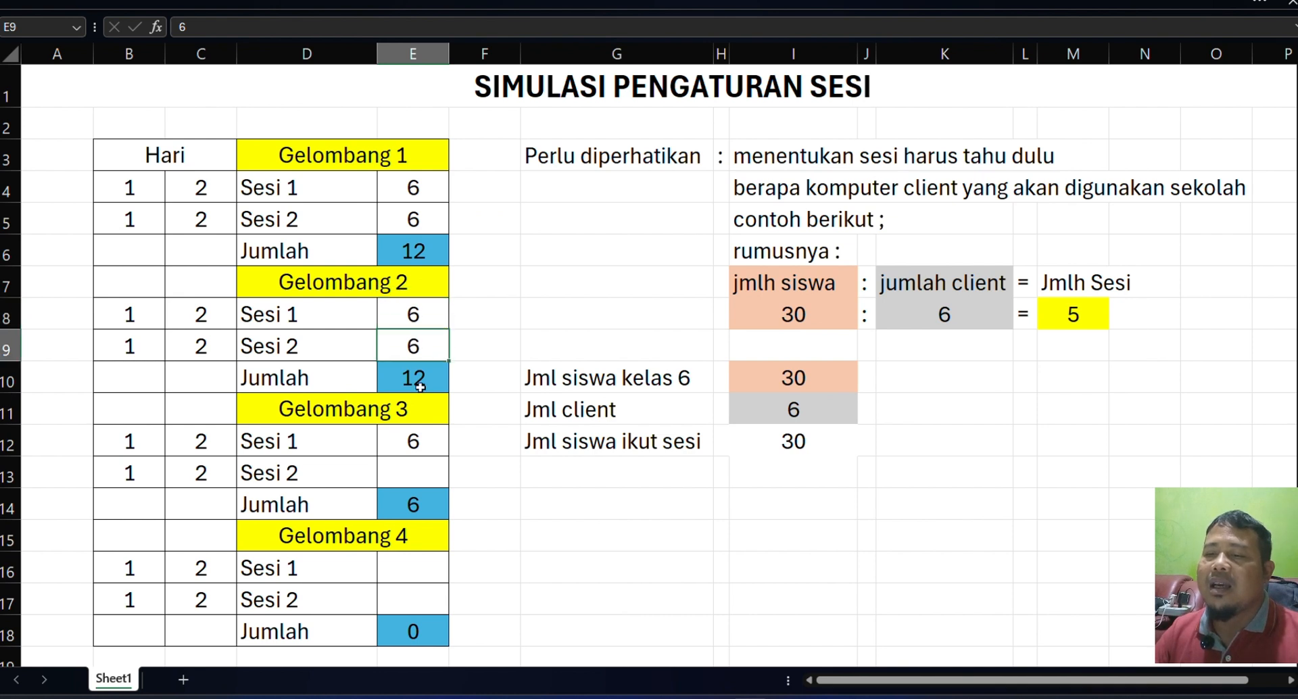
click(416, 443)
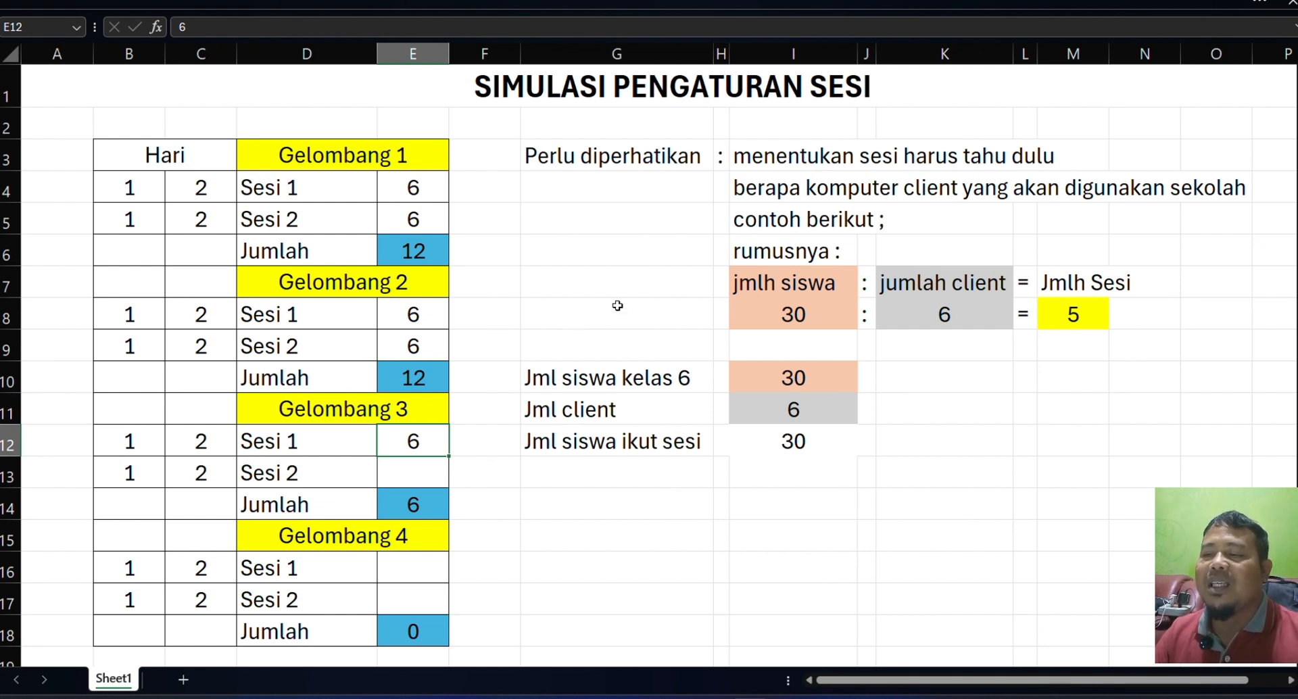
Step: Clear the student counts from both sessions of Gelombang 1 and 2 and from Sesi 1 of Gelombang 3
click(428, 190)
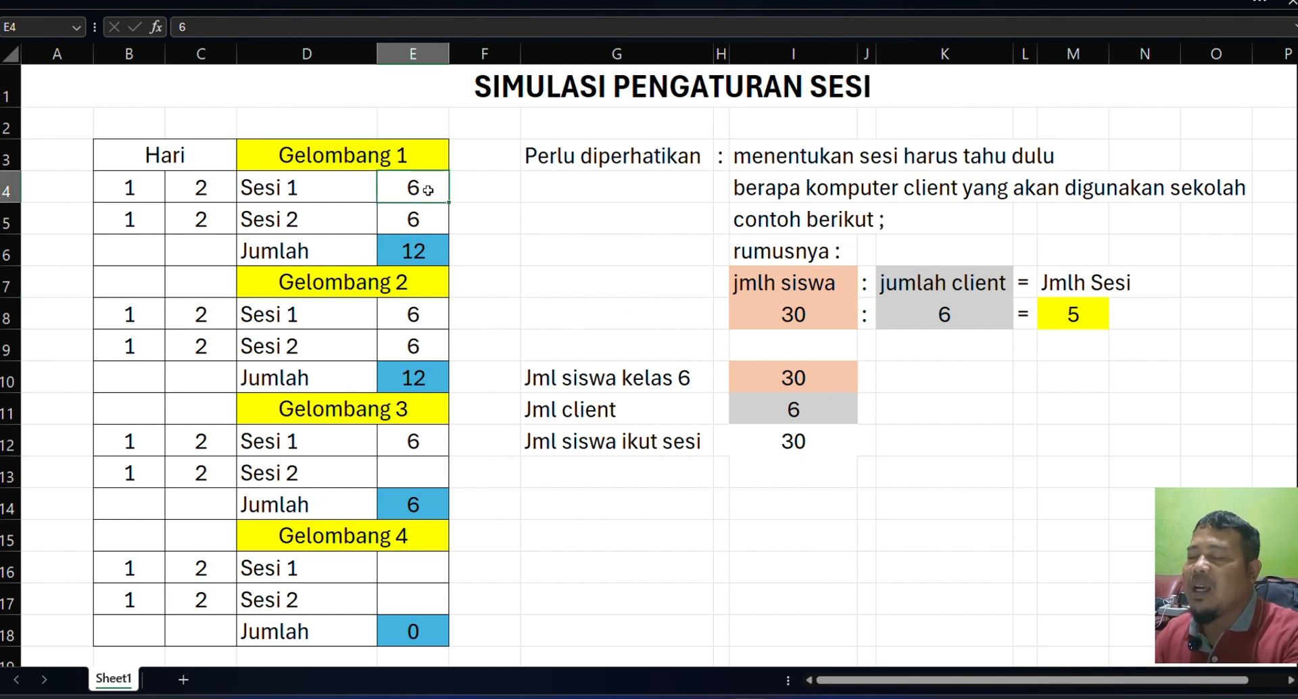
key(Delete)
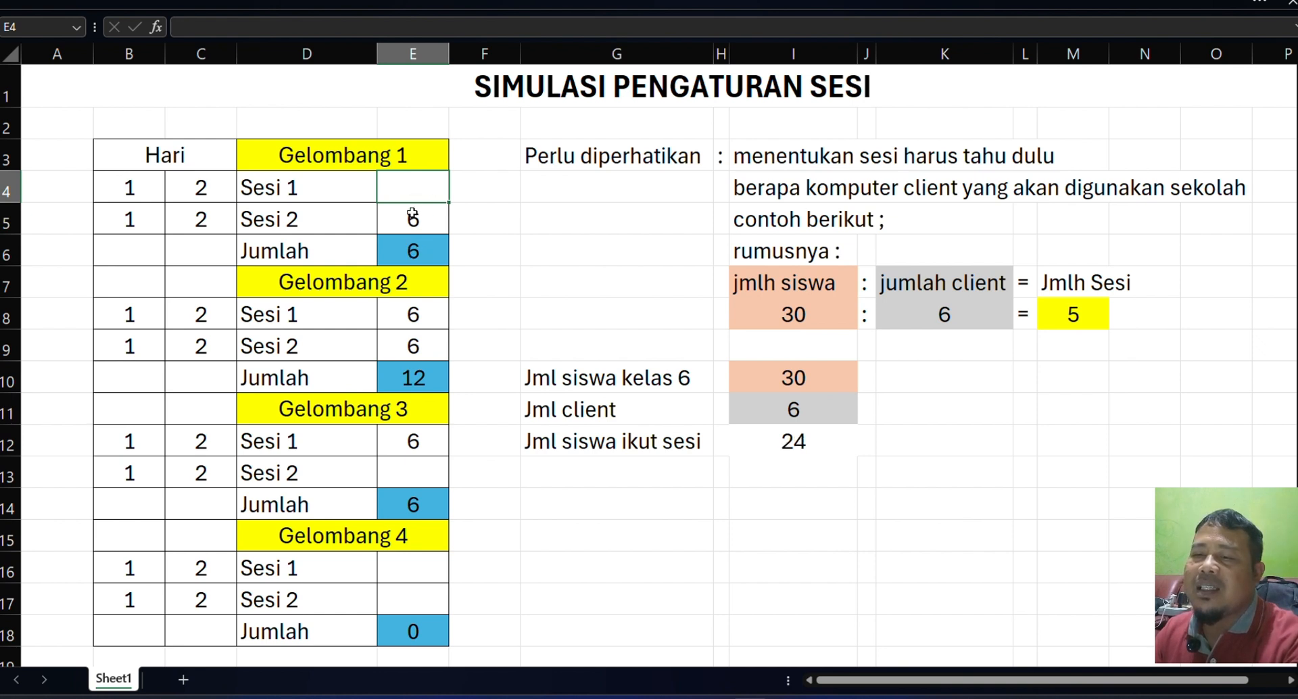
click(415, 217)
key(Delete)
click(414, 314)
key(Delete)
click(415, 346)
key(Delete)
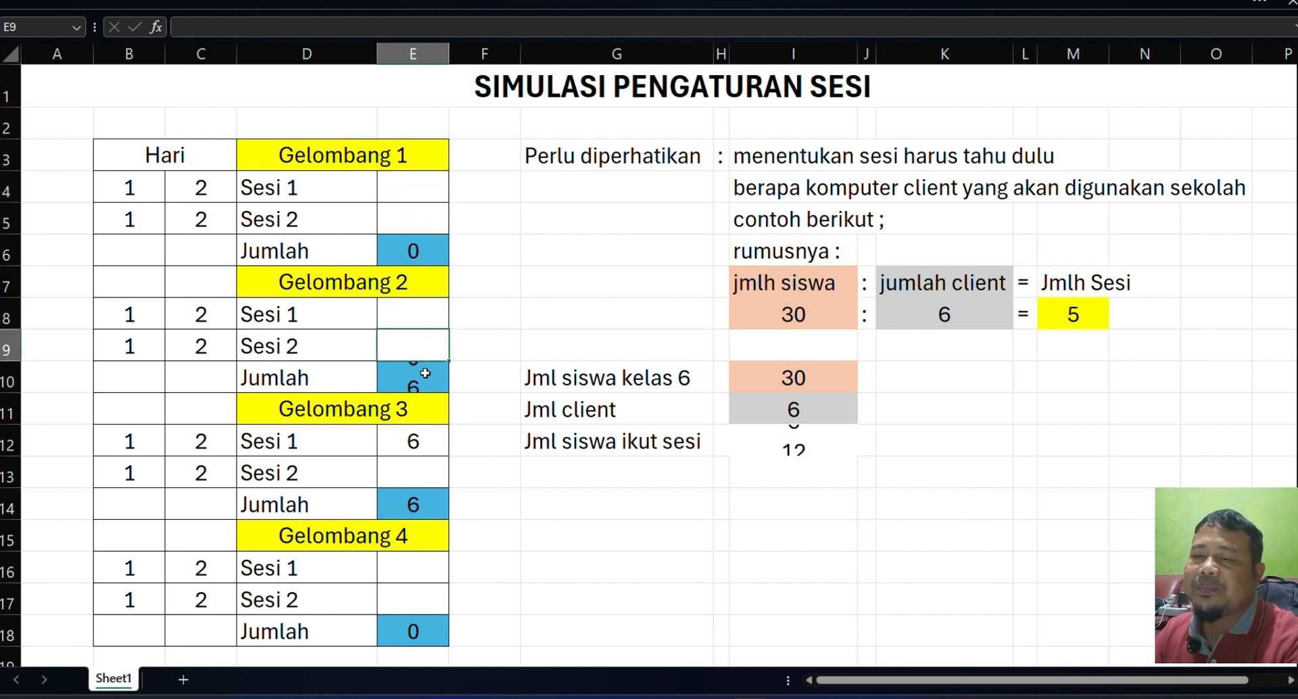
click(419, 438)
key(Delete)
Step: Clear the Jml siswa kelas 6 and Jml client values
click(765, 377)
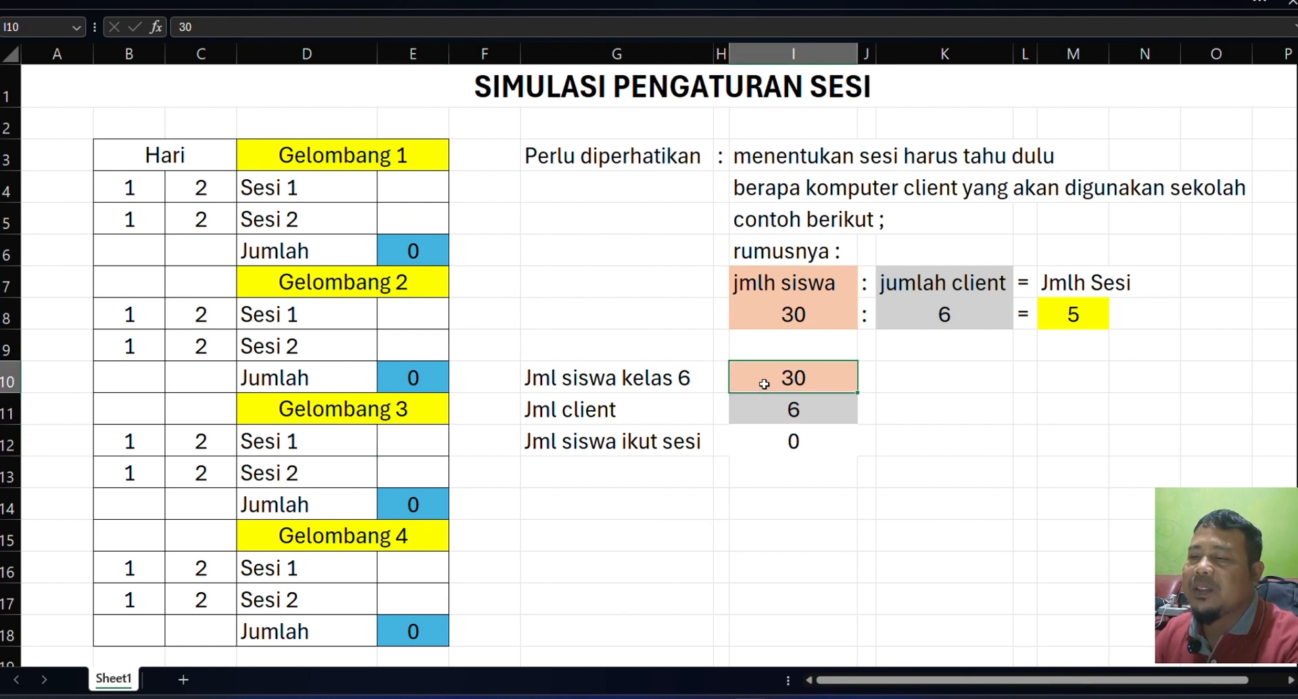
key(Delete)
click(794, 405)
key(Delete)
Step: Enter 90 for Jml siswa kelas 6 and 20 for Jml client, and check the resulting Jmlh Sesi
click(793, 375)
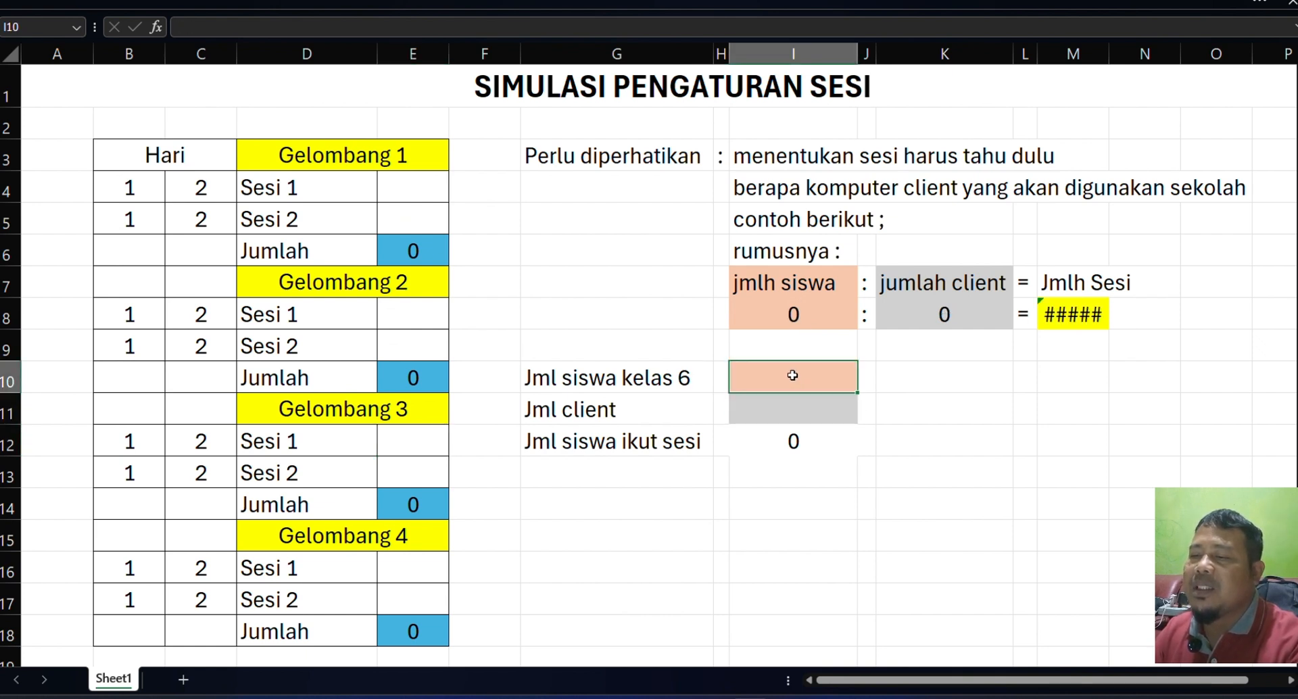
text(90)
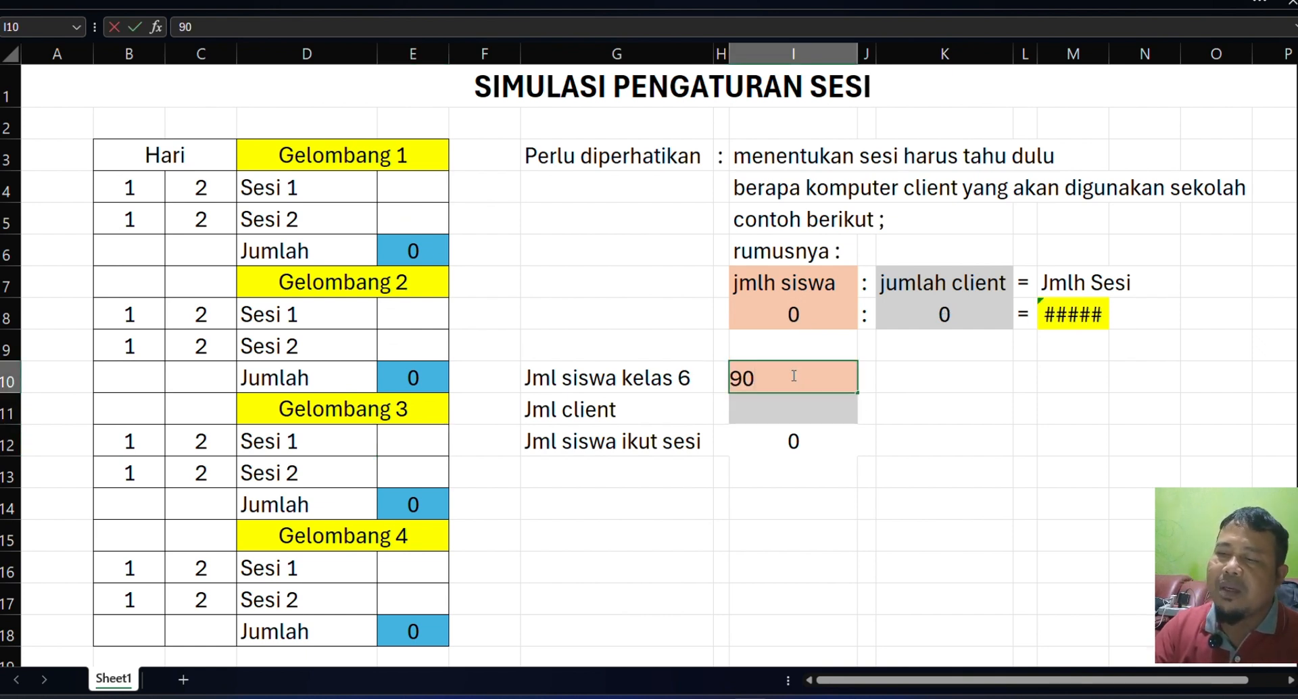
key(Return)
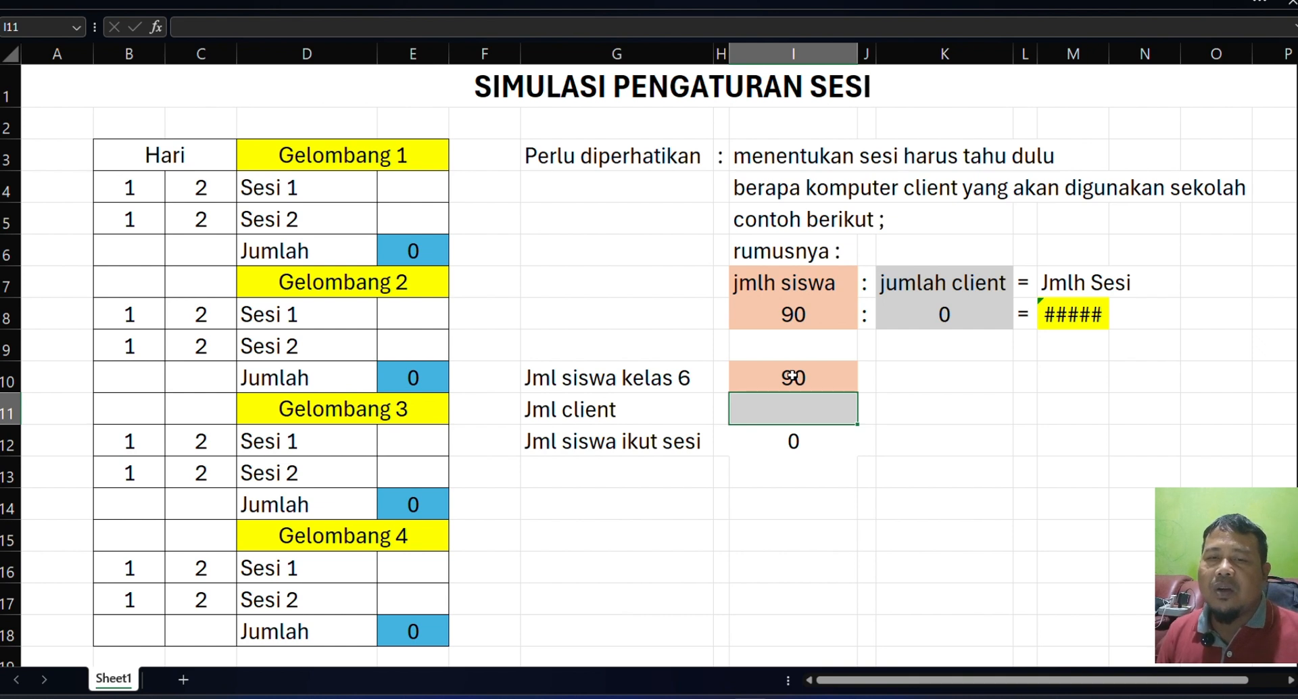
key(BackSpace)
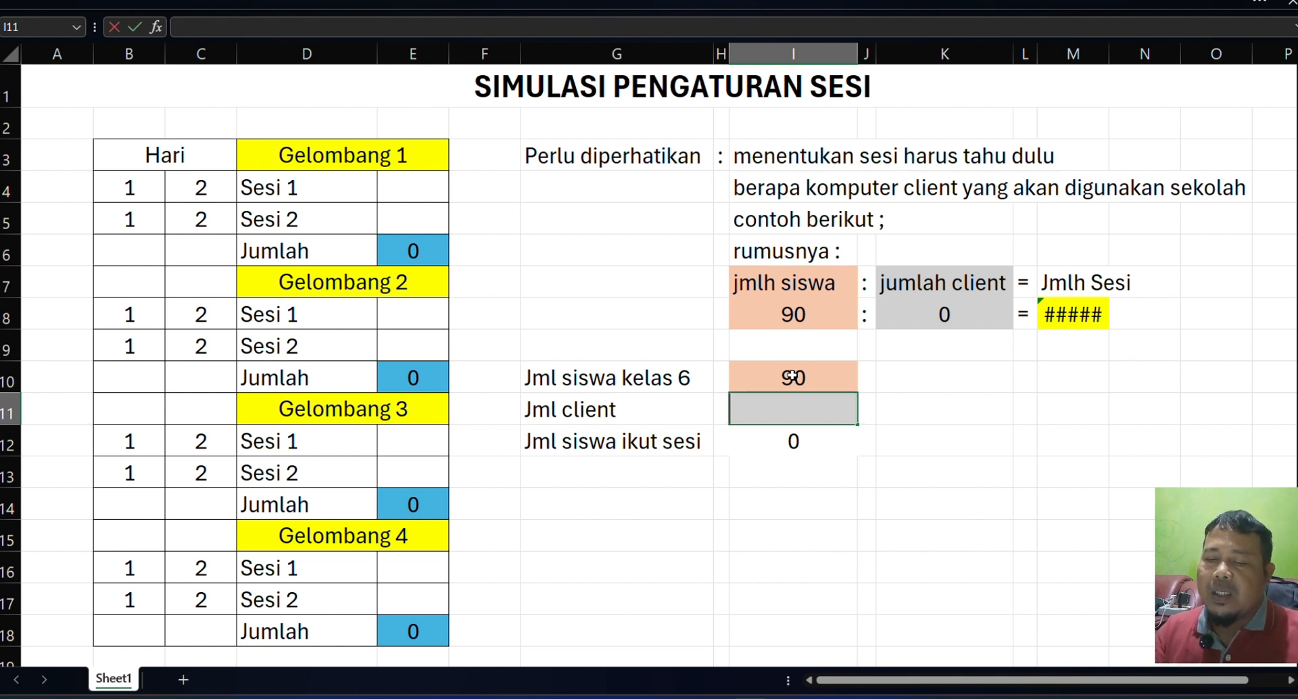
text(20)
key(Return)
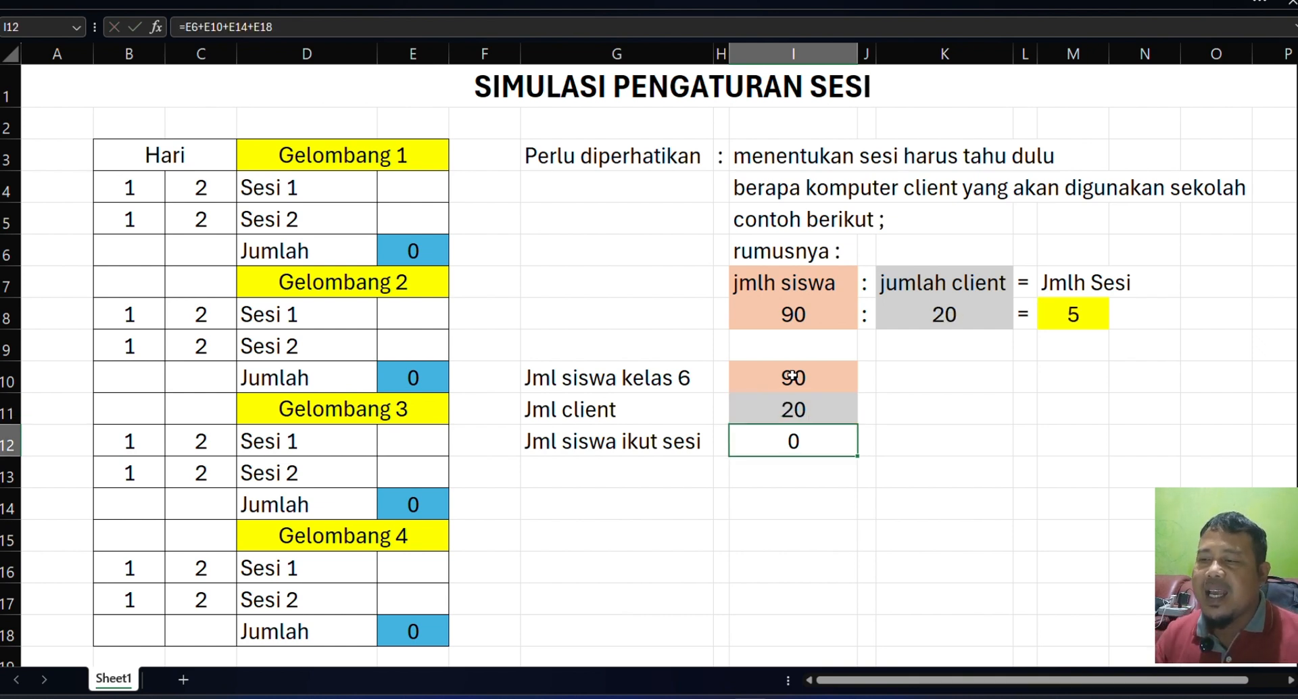
click(774, 417)
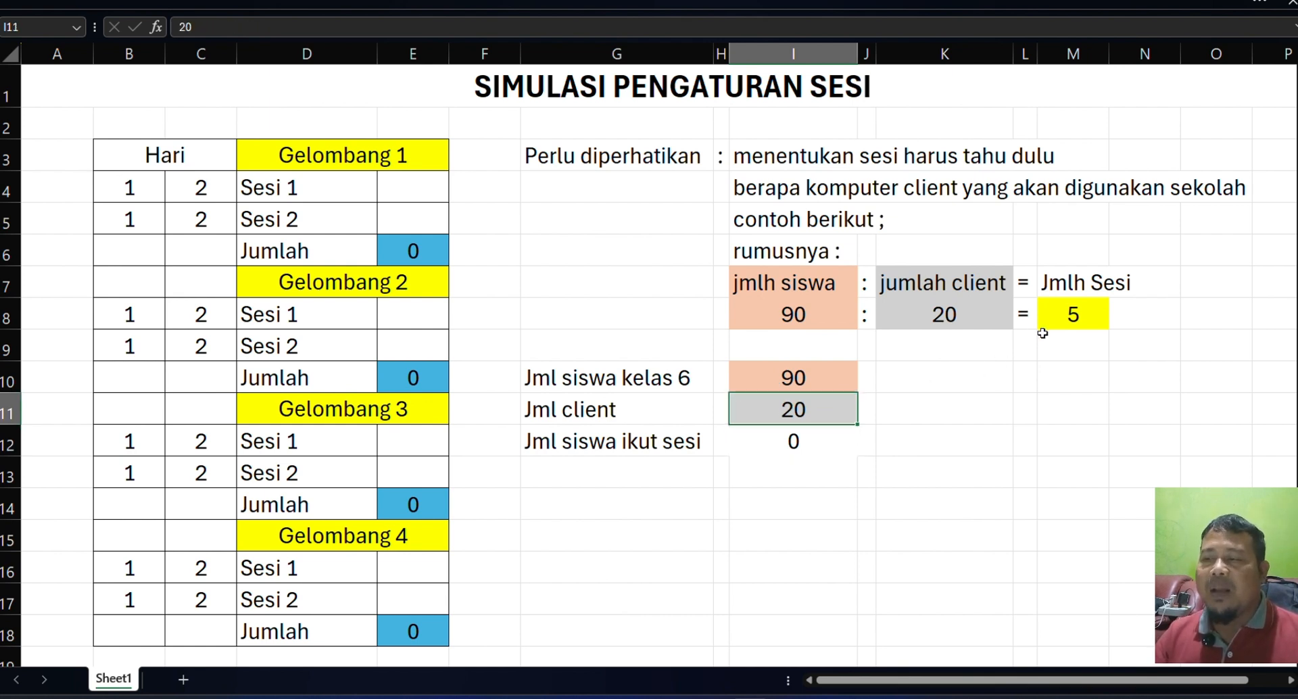
click(1057, 318)
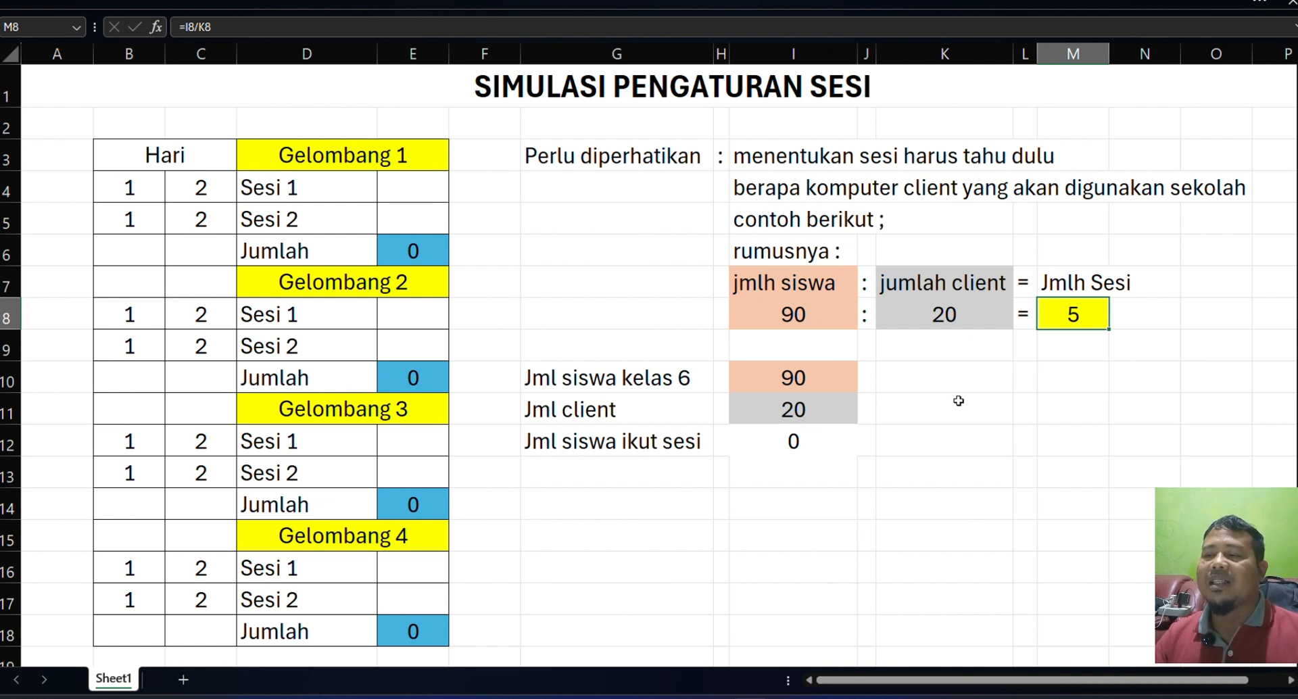
click(840, 403)
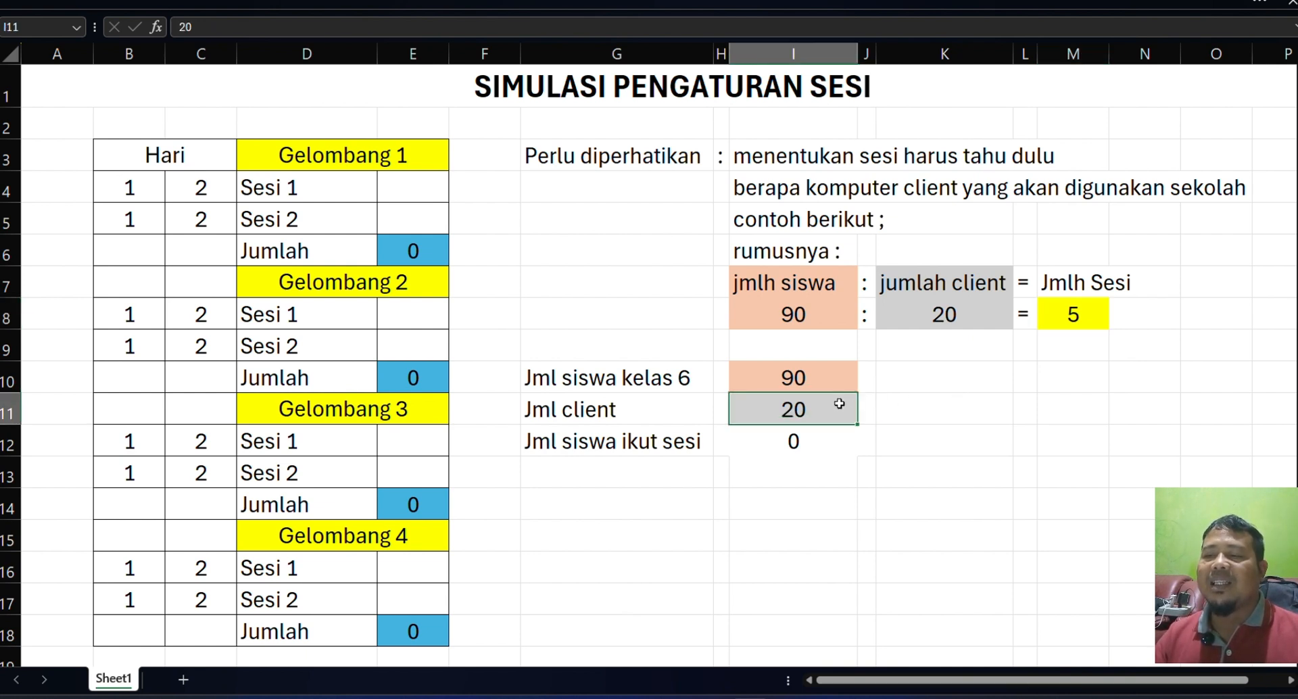
Step: Count off the session cells needed for the calculated Jmlh Sesi, from Gelombang 1 through Sesi 1 of Gelombang 3
click(423, 189)
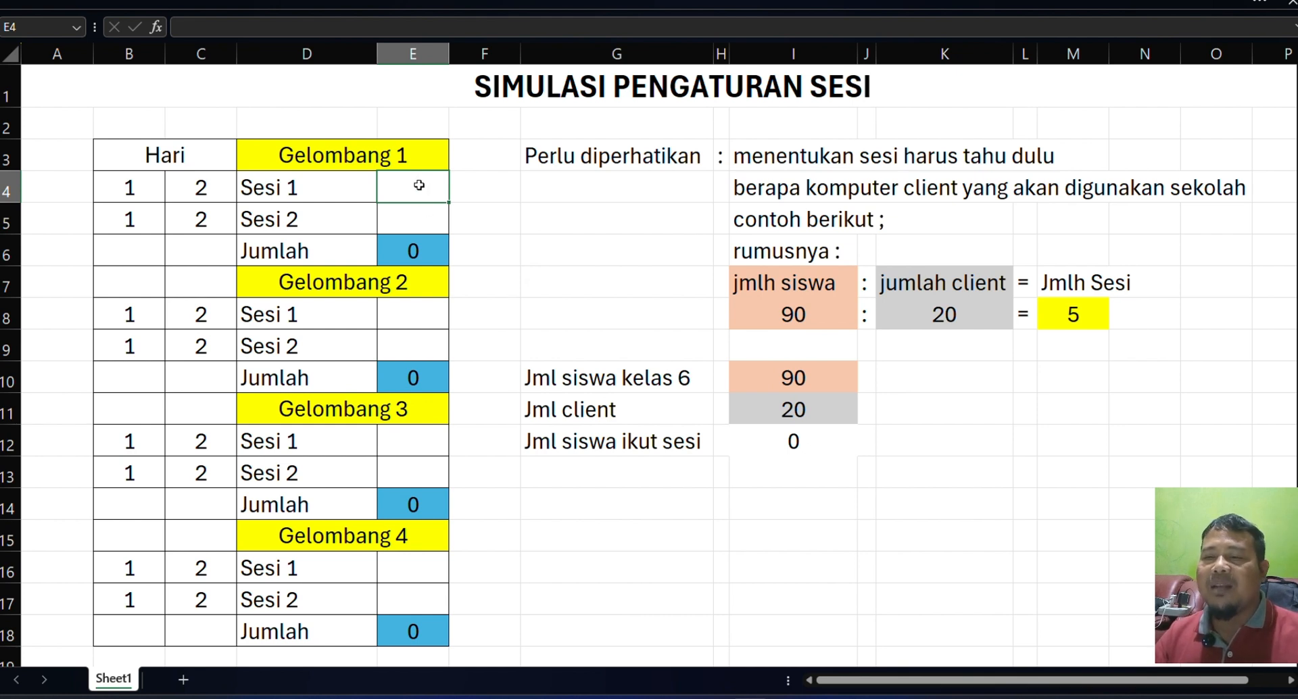
click(419, 215)
click(423, 305)
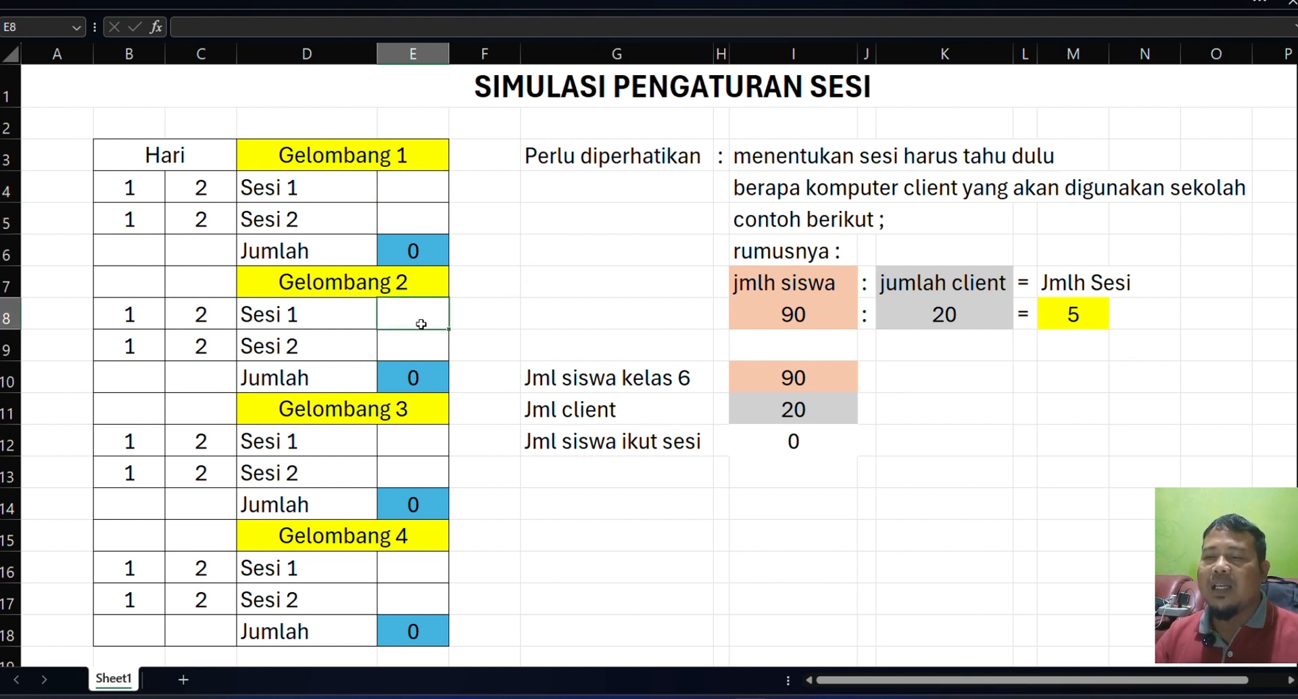
click(415, 349)
click(415, 447)
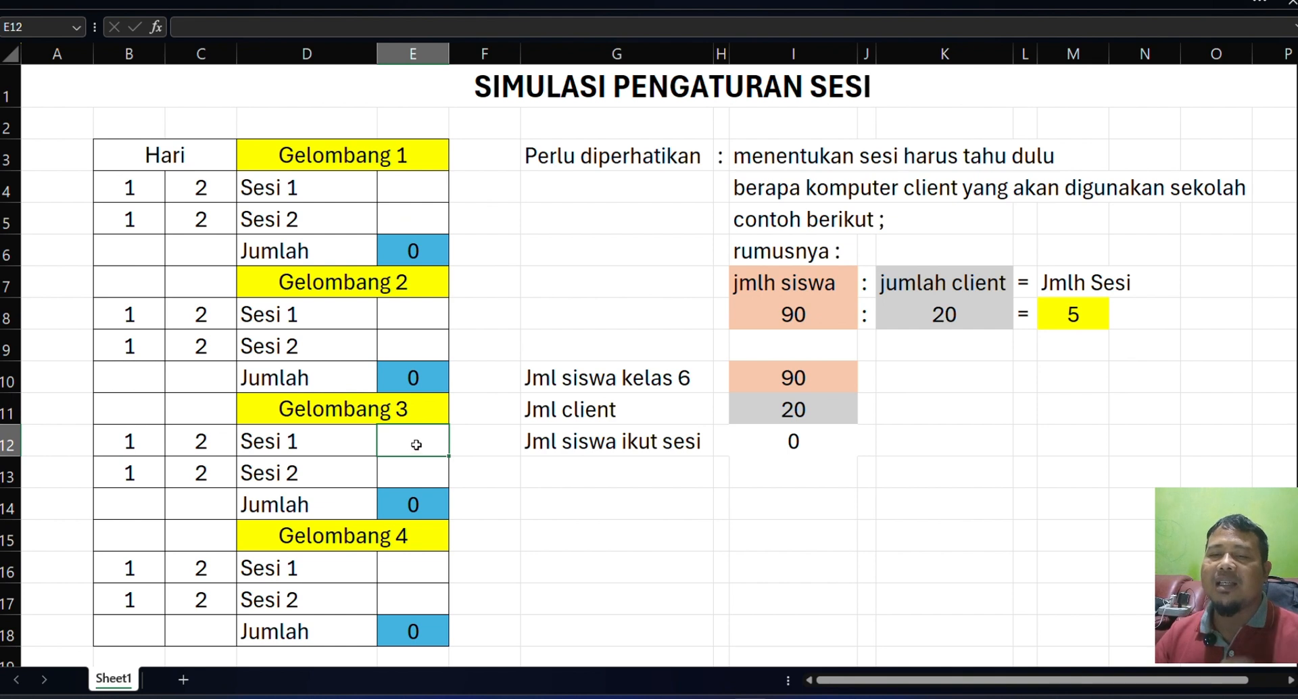
click(411, 193)
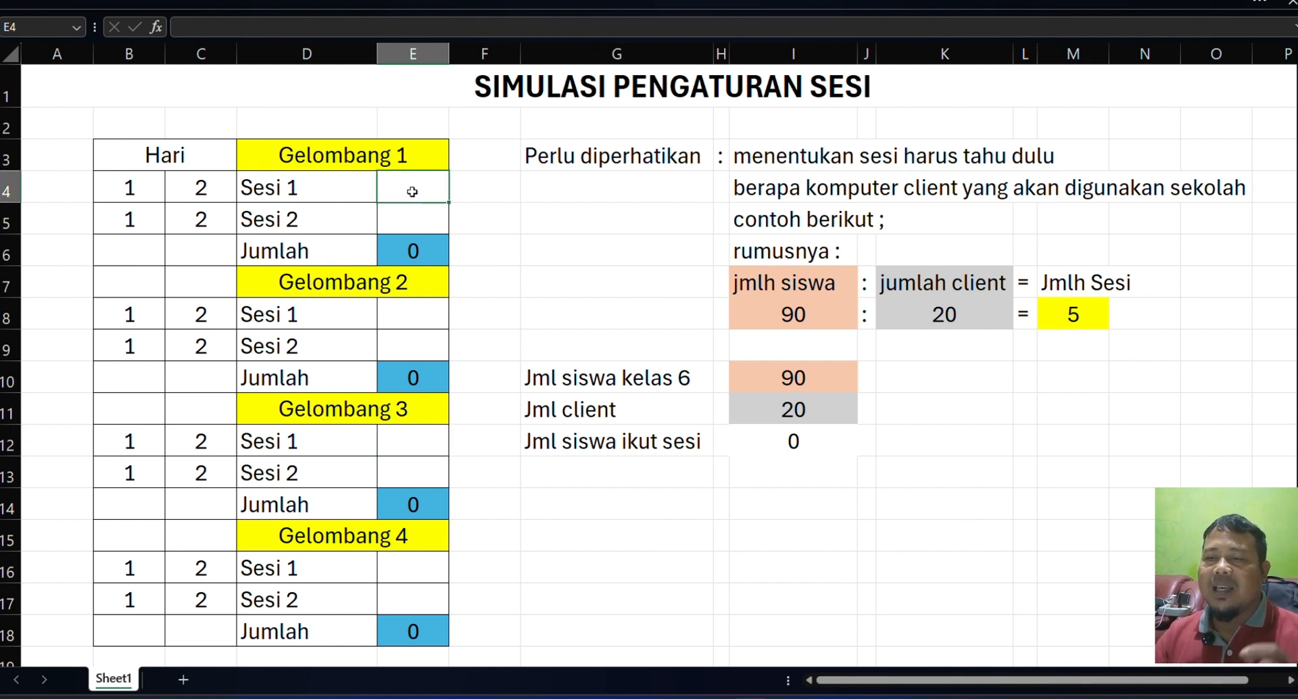
click(406, 218)
click(414, 345)
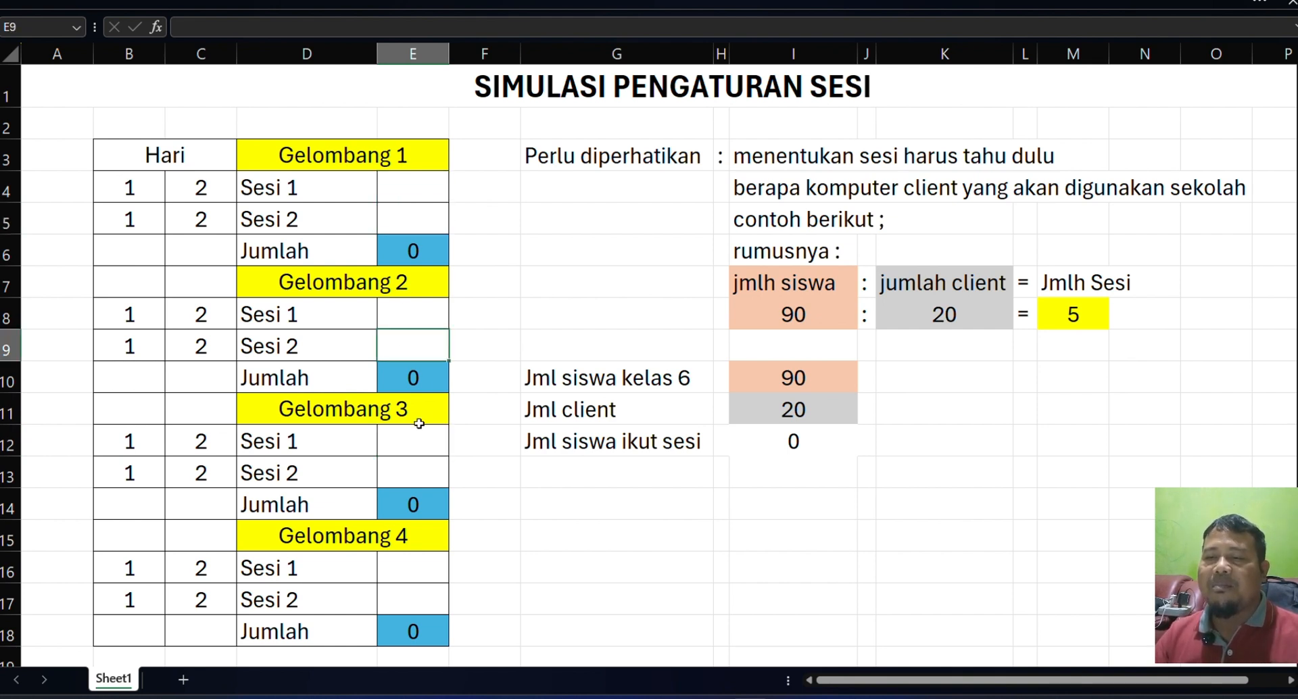
click(423, 438)
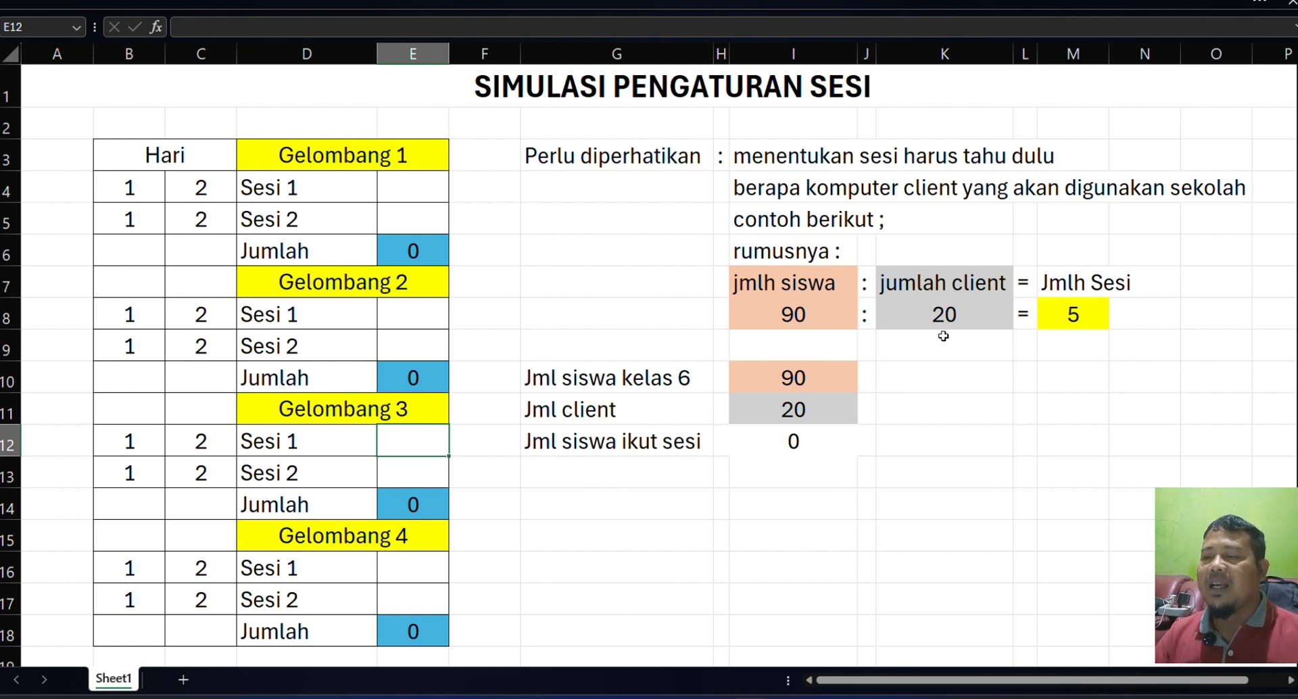
Step: Set Jml client to 15
click(821, 399)
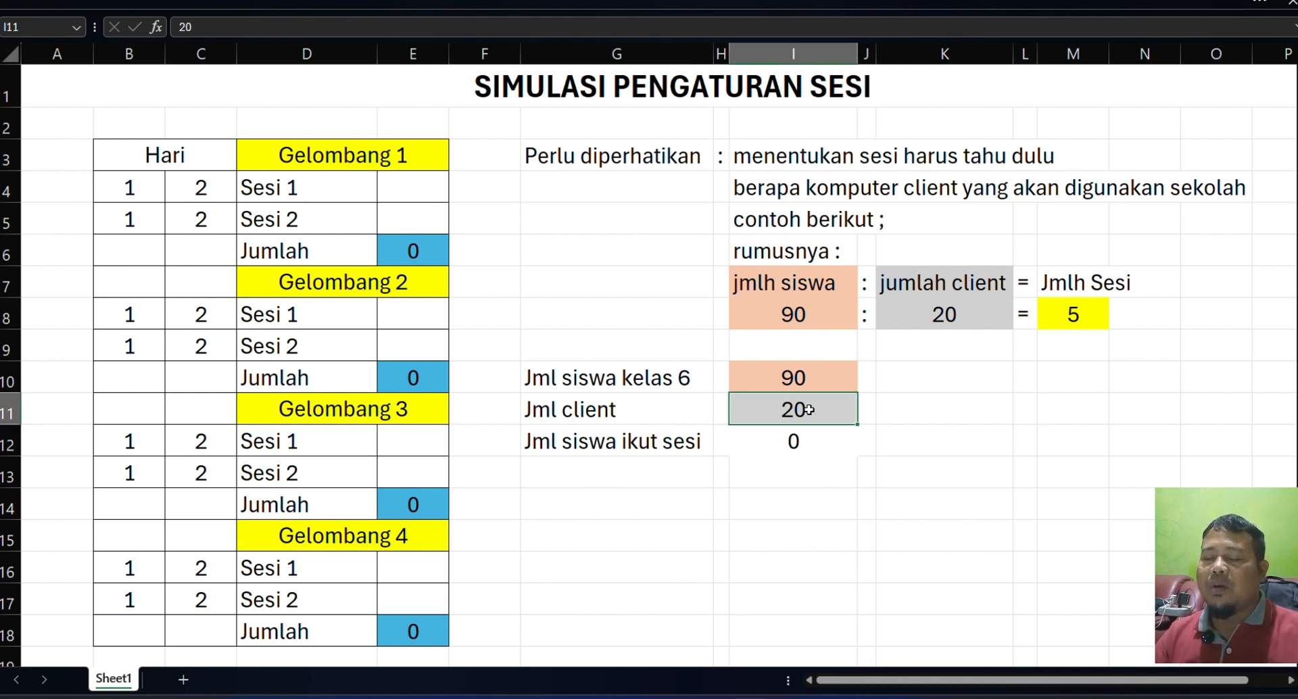
double_click(809, 409)
key(BackSpace)
key(BackSpace)
text(15)
key(Return)
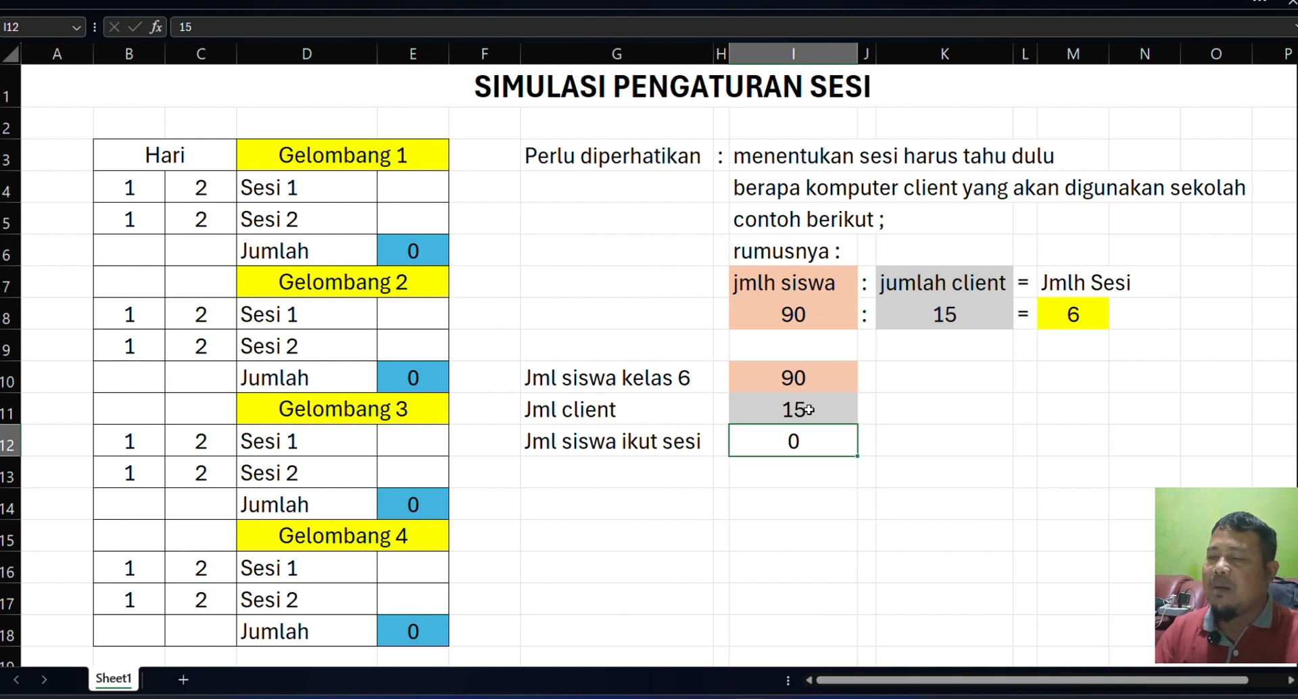
click(792, 420)
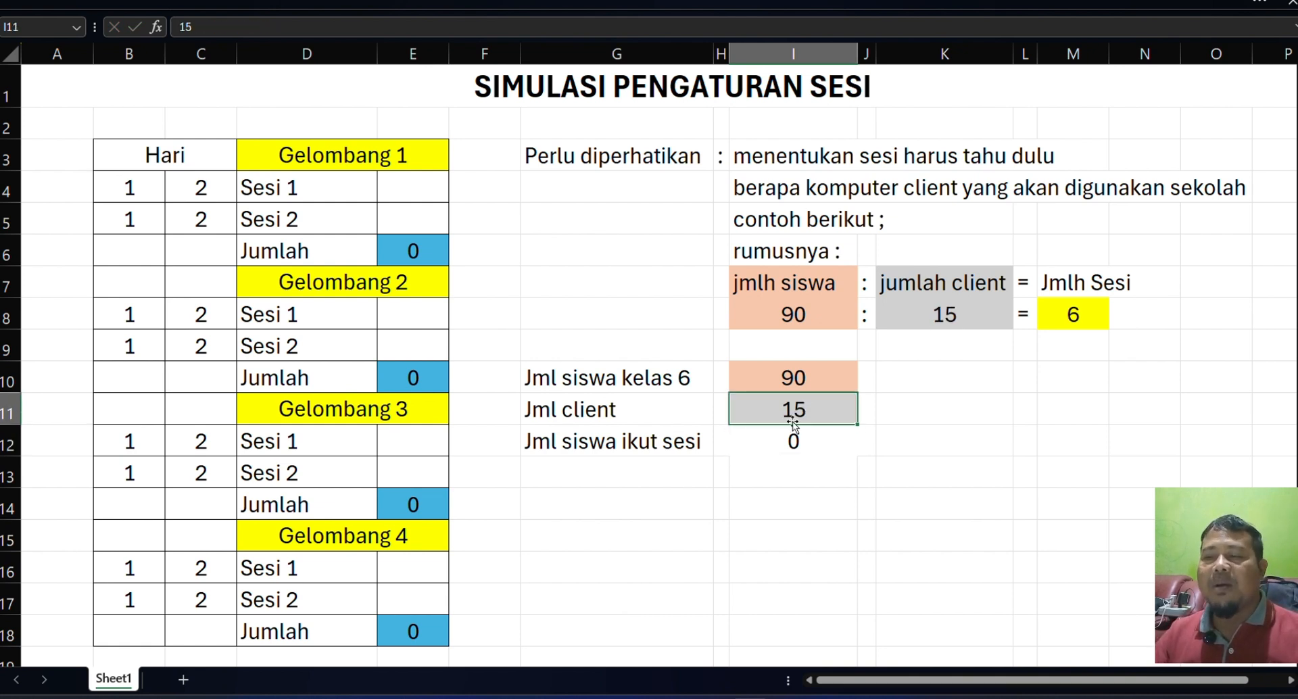
Step: Match the recalculated Jmlh Sesi against both session cells of Gelombang 1, 2 and 3
click(1063, 316)
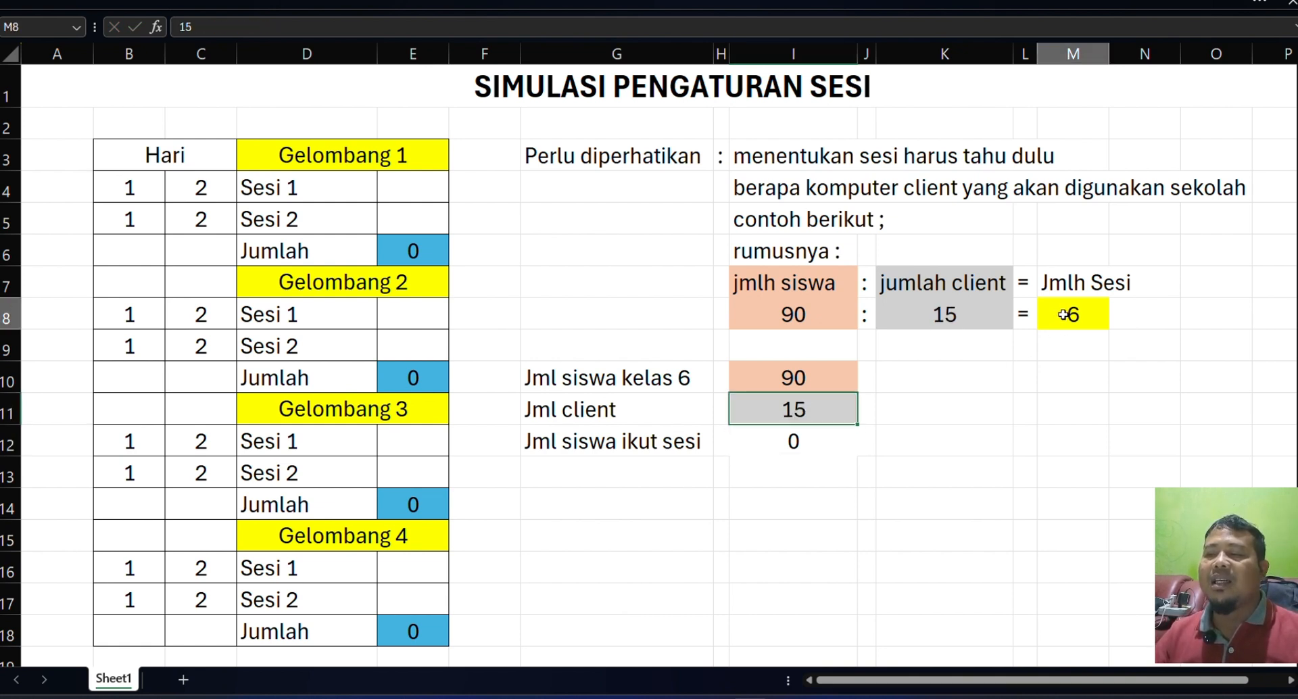
click(422, 194)
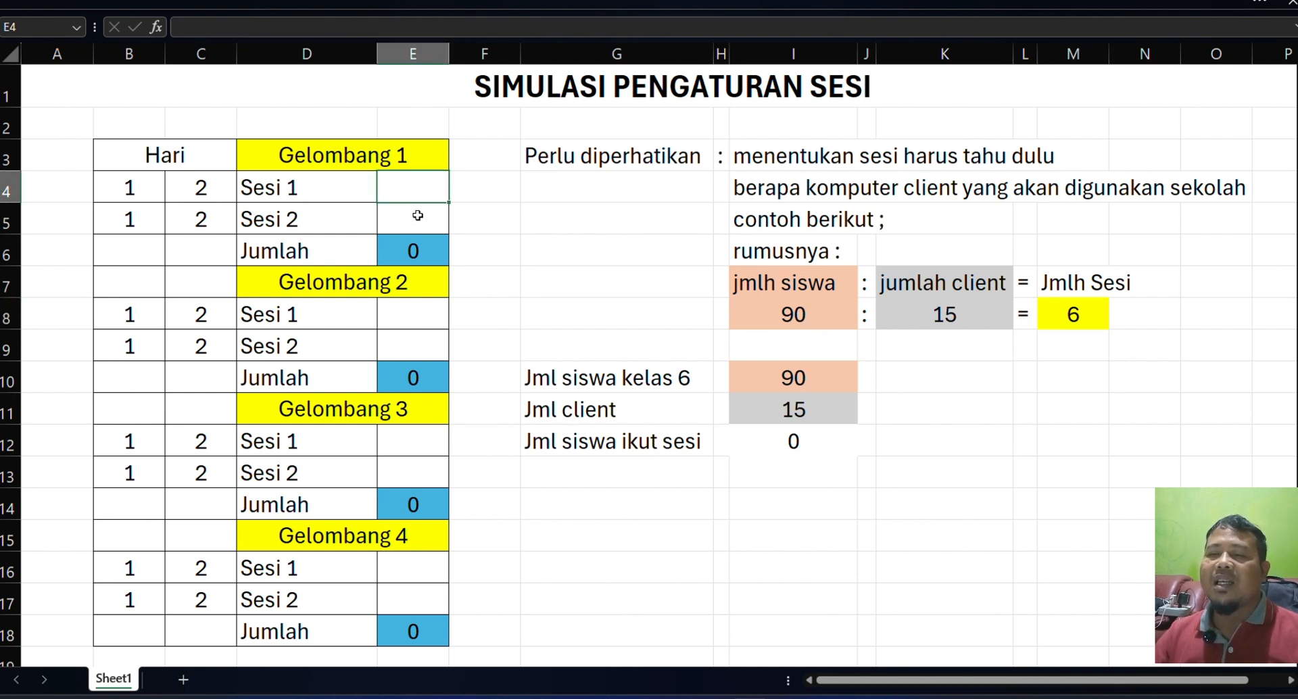
click(418, 216)
click(414, 301)
click(414, 350)
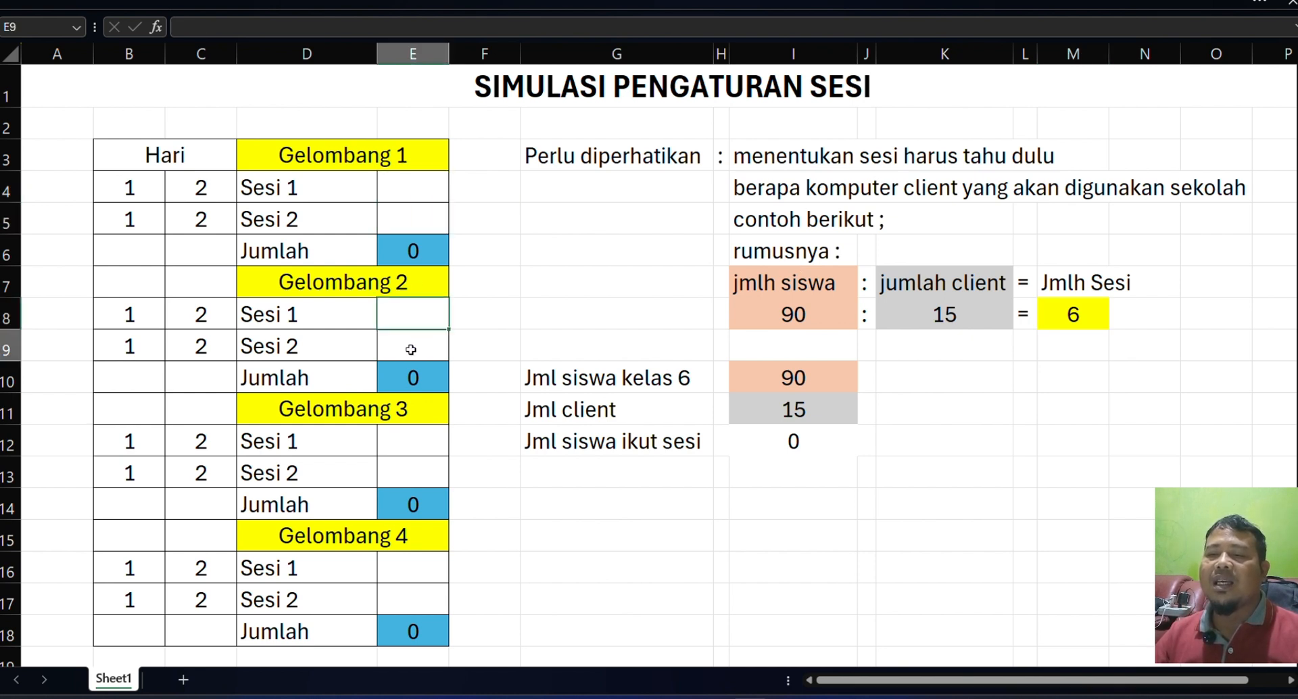
click(426, 441)
click(421, 468)
Step: Enter 15 students for both Sesi 1 and Sesi 2 of Gelombang 1
click(423, 189)
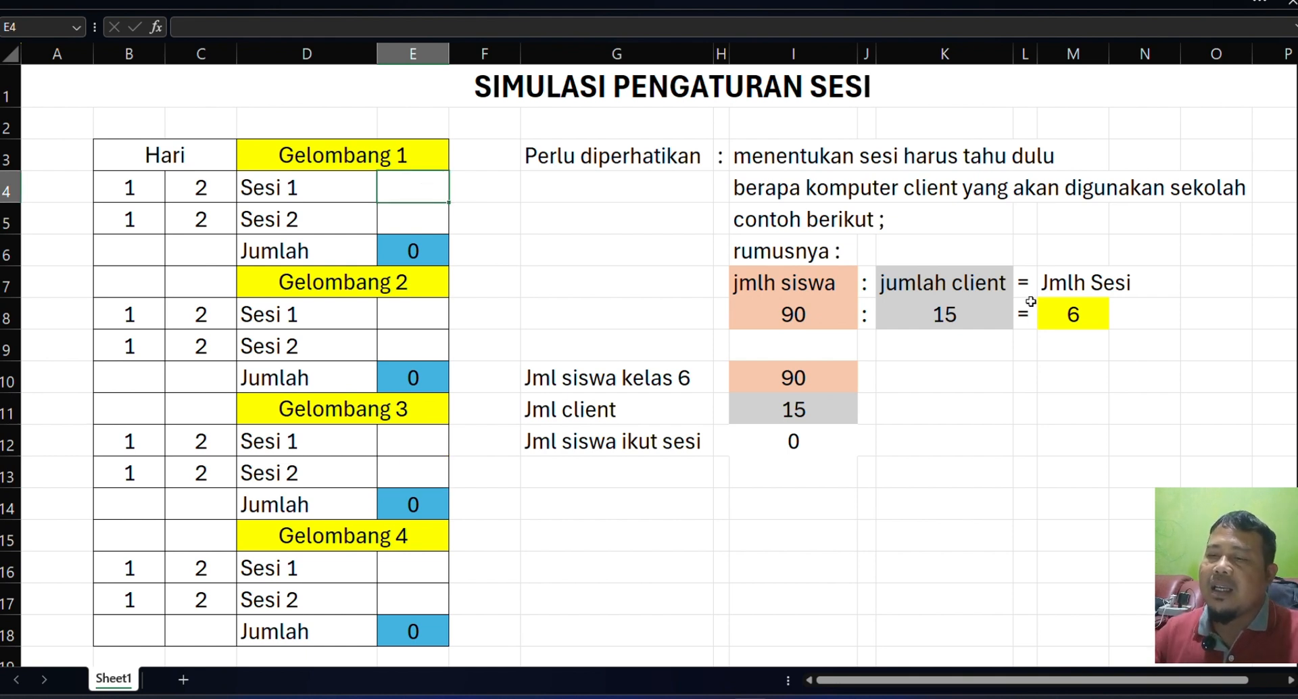
text(15)
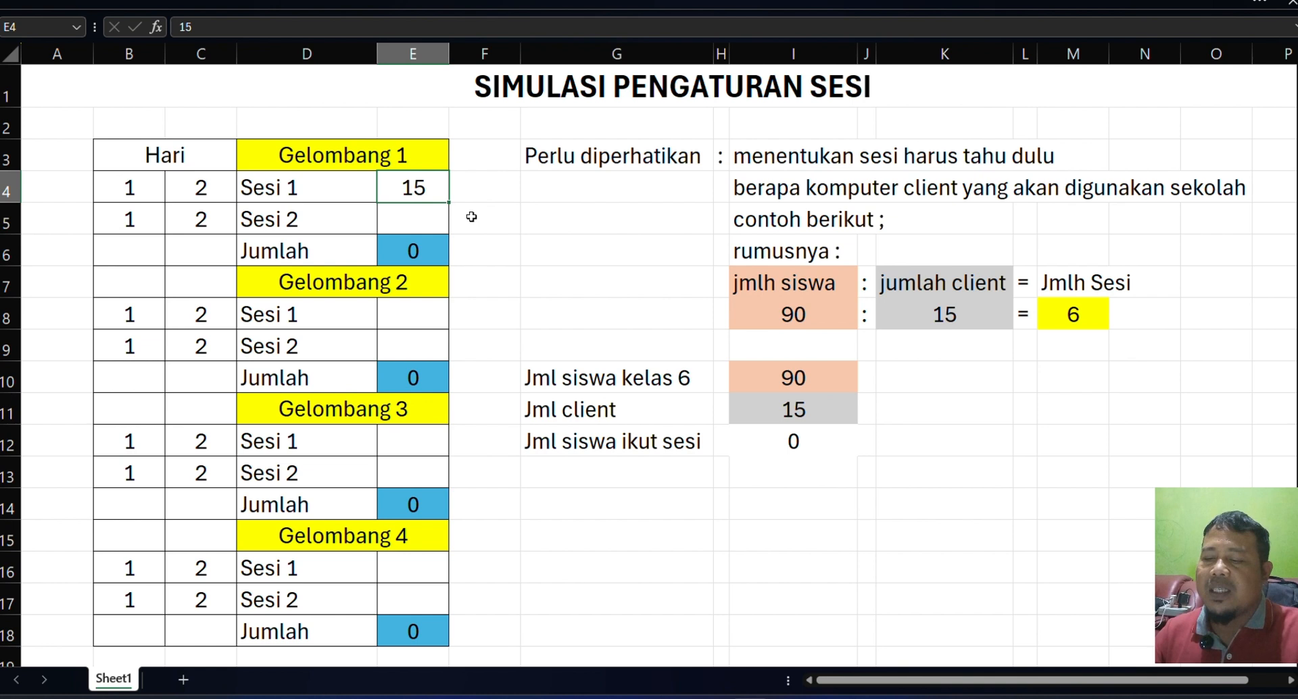
key(Return)
text(15)
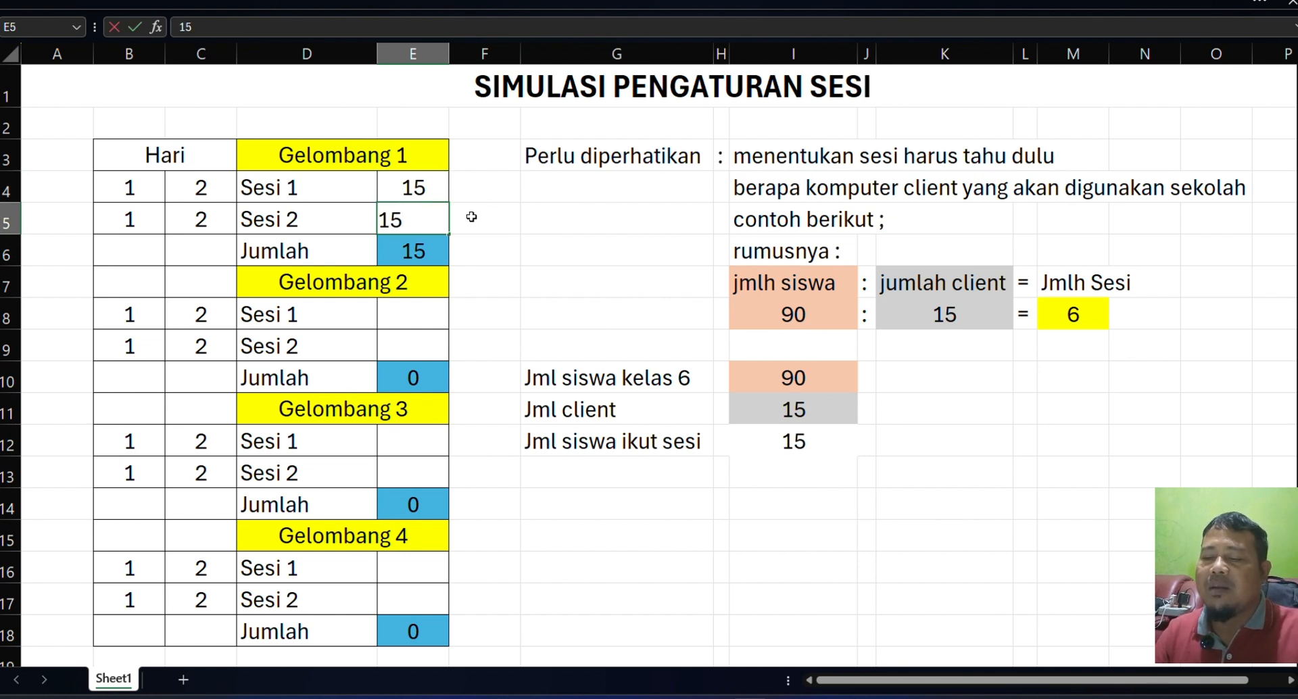
key(Return)
Step: Enter 15 students for both Sesi 1 and Sesi 2 of Gelombang 2
key(Down)
key(Down)
text(15)
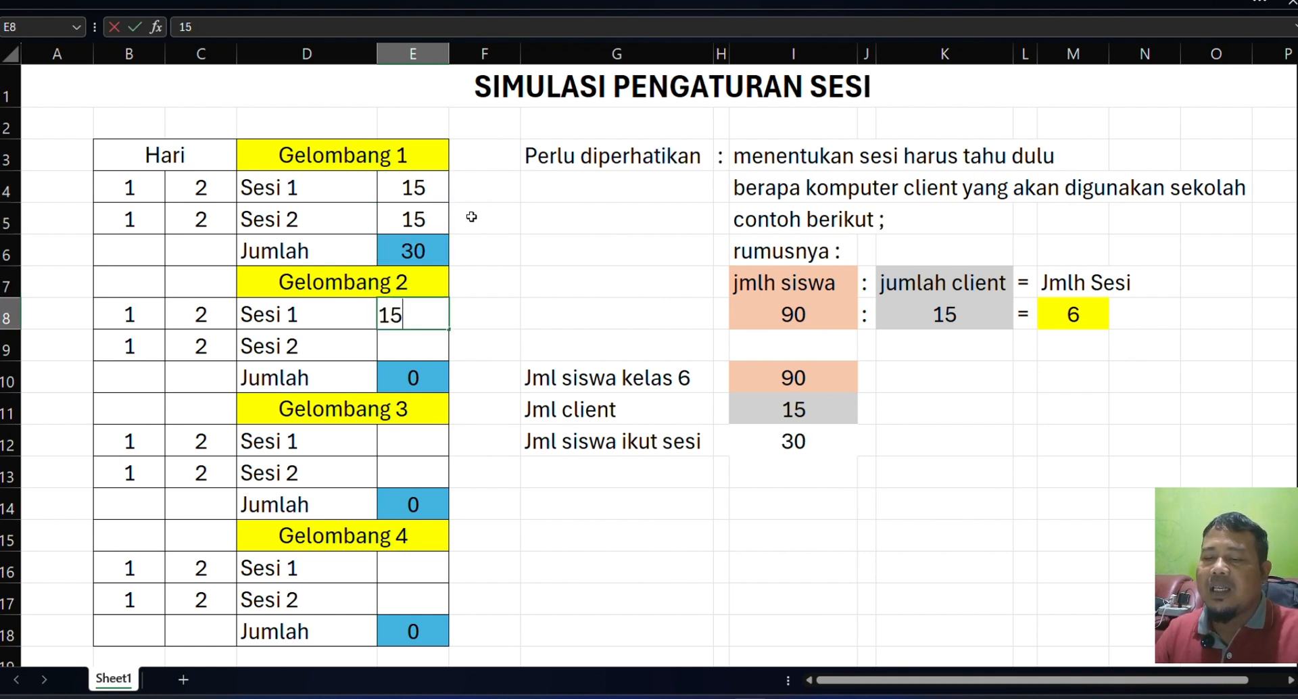
key(Return)
text(15)
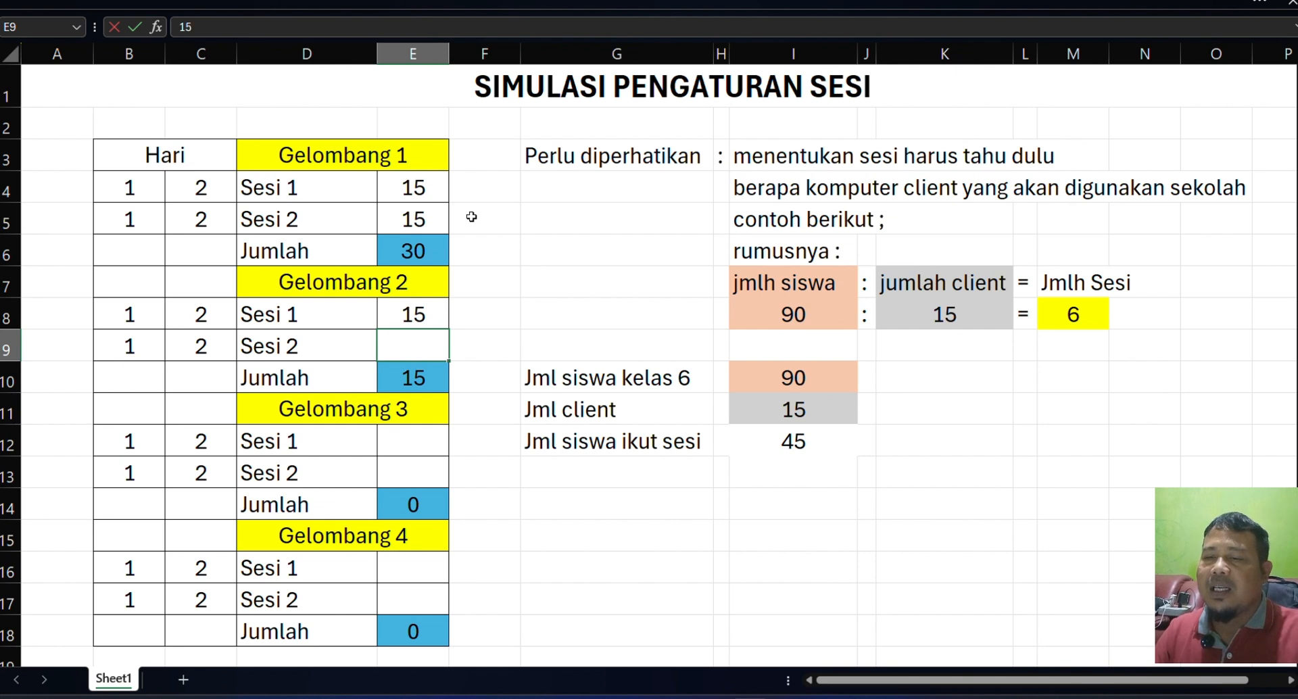
key(Return)
Step: Enter 15 students for both Sesi 1 and Sesi 2 of Gelombang 3
key(Down)
key(Down)
text(15)
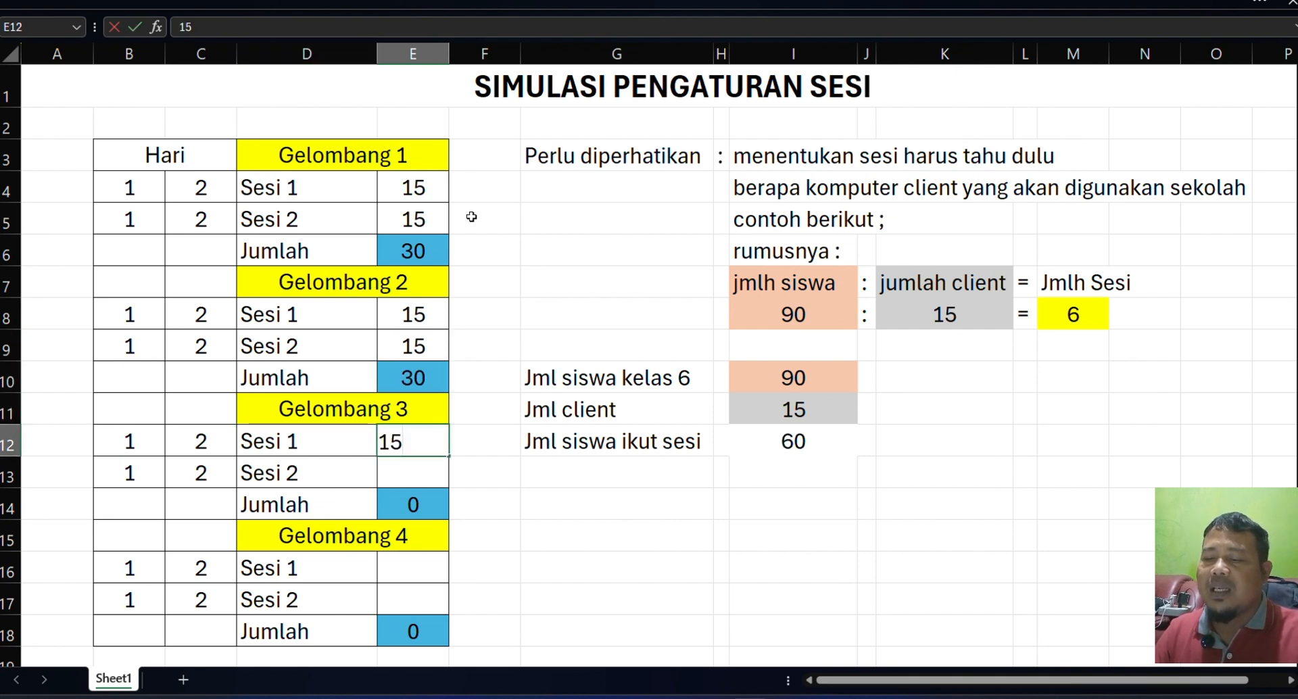
key(Return)
text(15)
key(Return)
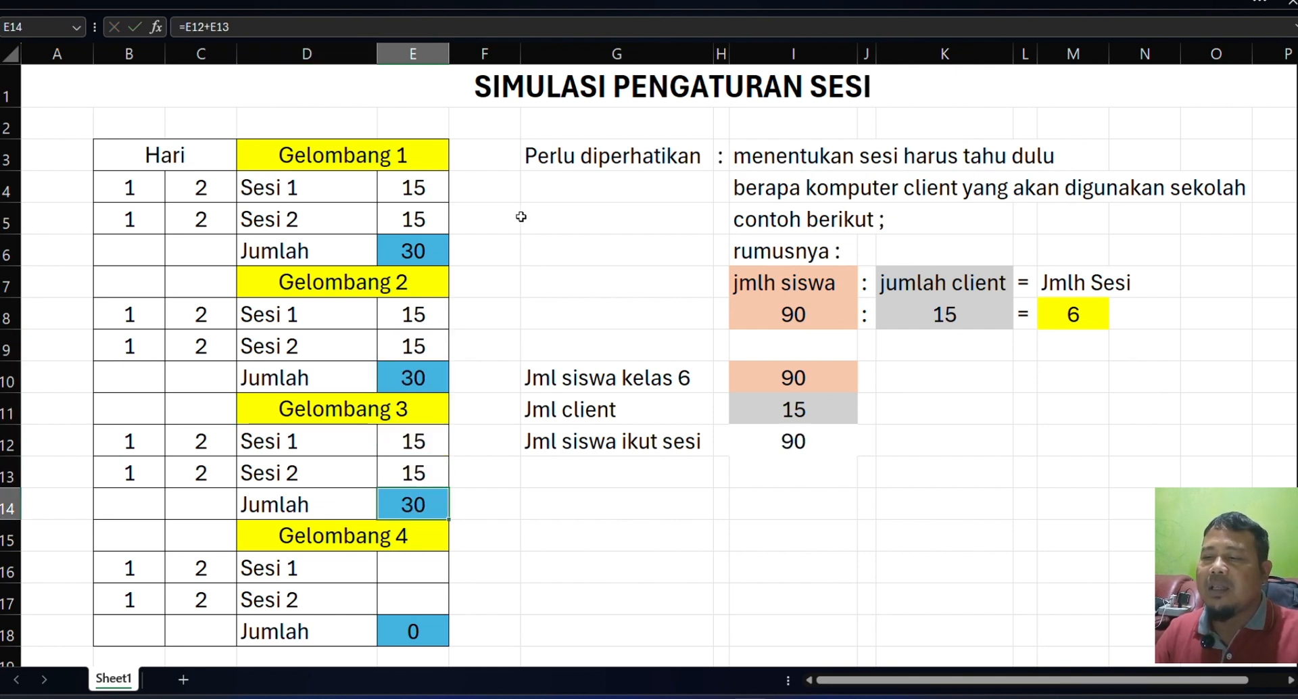
Step: Compare Jml siswa ikut sesi with Jml siswa kelas 6, and Jmlh Sesi with the filled sessions of Gelombang 1 through 3
click(789, 436)
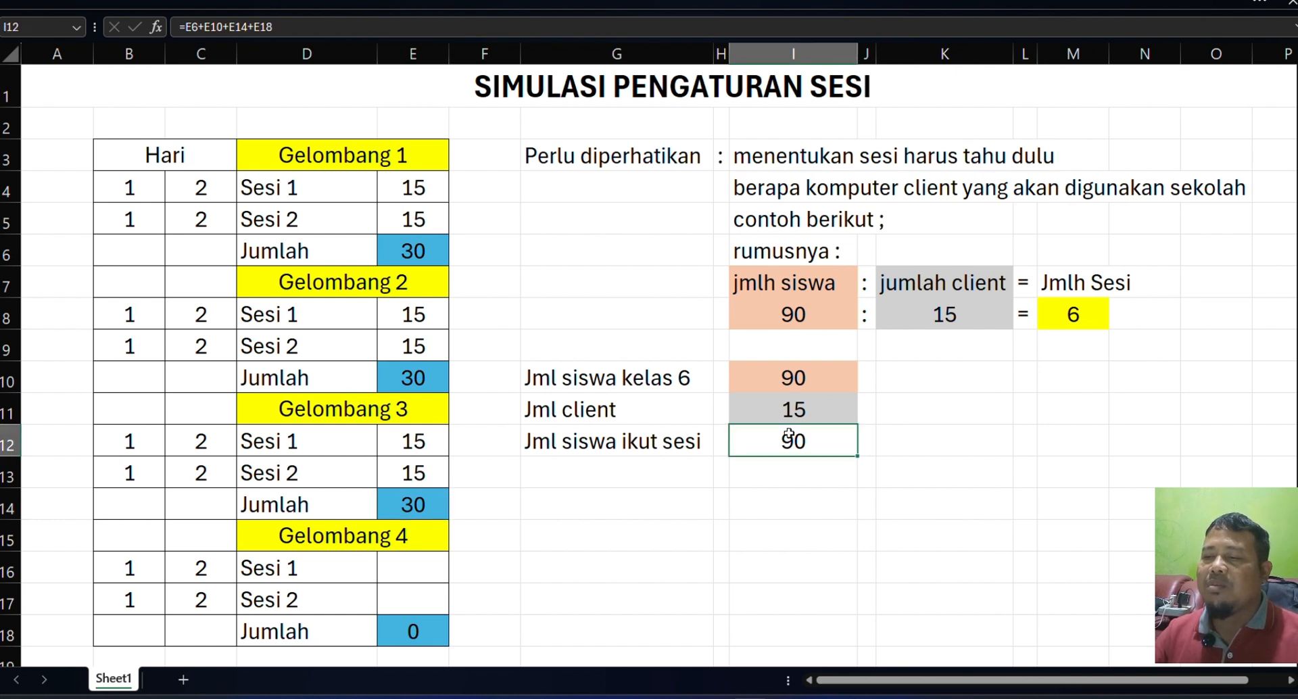
click(800, 379)
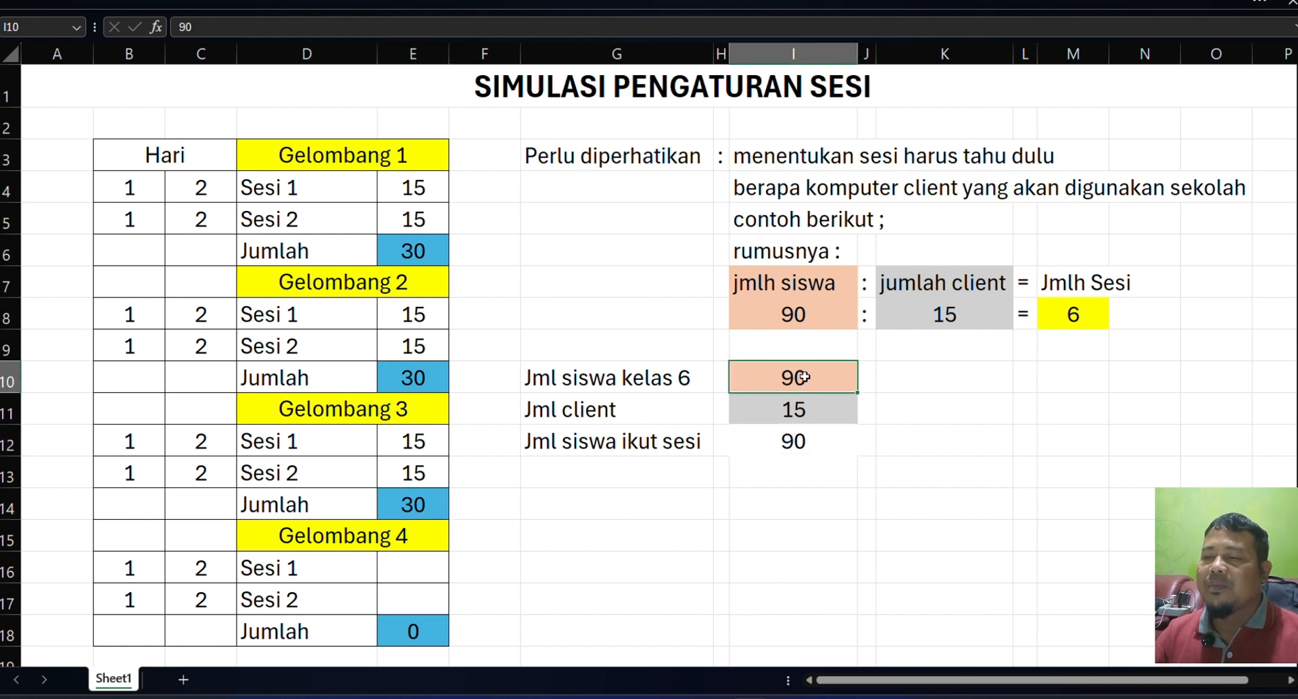
click(1067, 320)
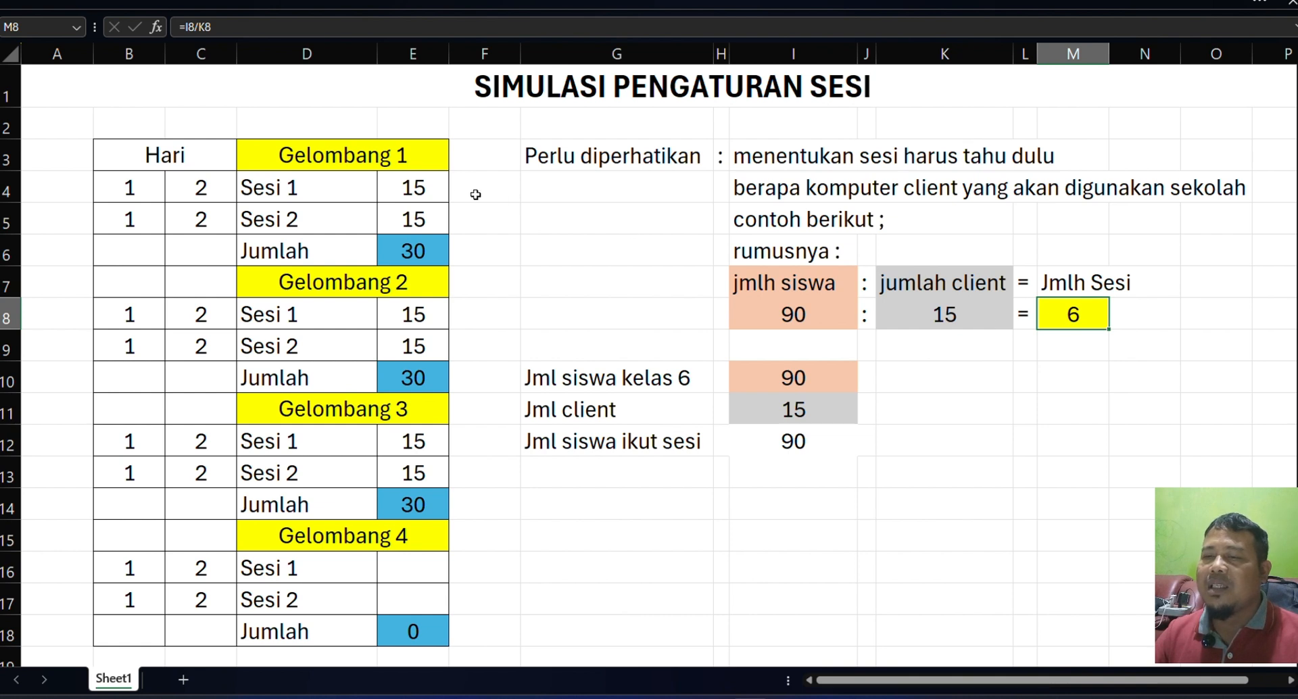
click(425, 187)
click(417, 314)
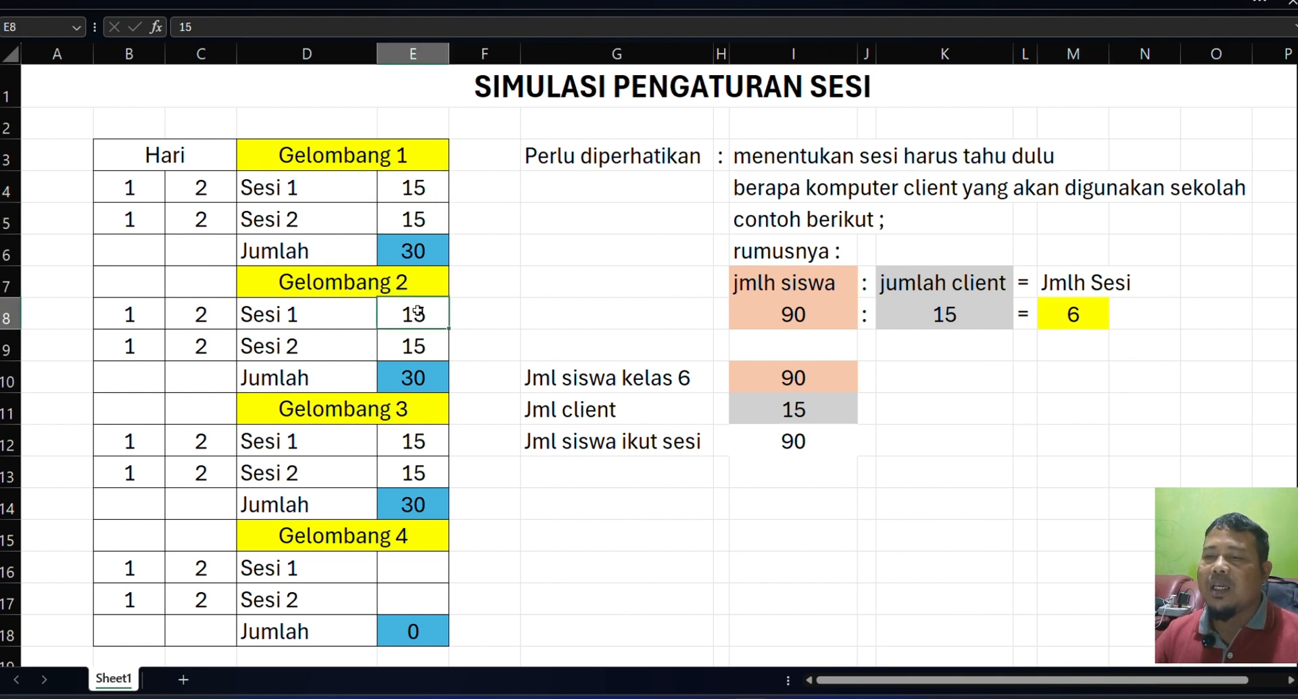
click(422, 343)
click(423, 441)
click(426, 472)
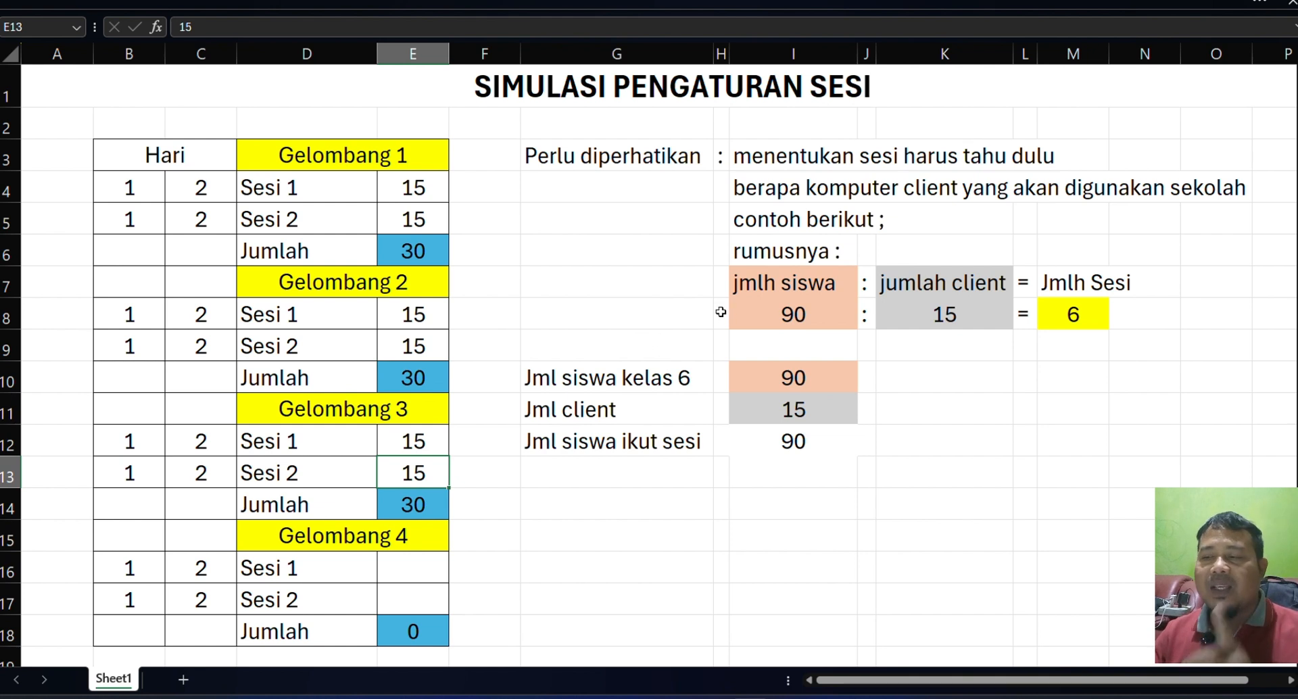
Step: Clear the student counts from both sessions of Gelombang 1, 2 and 3
click(405, 187)
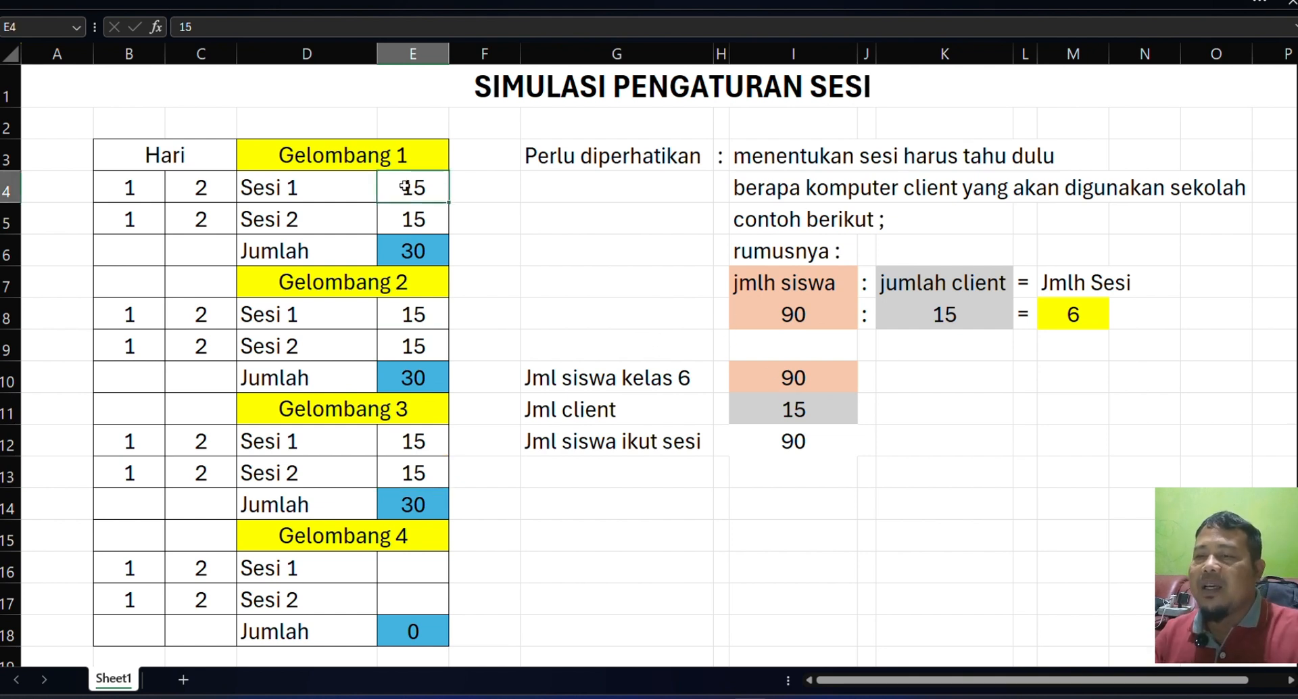
key(Delete)
click(414, 215)
key(Delete)
click(418, 314)
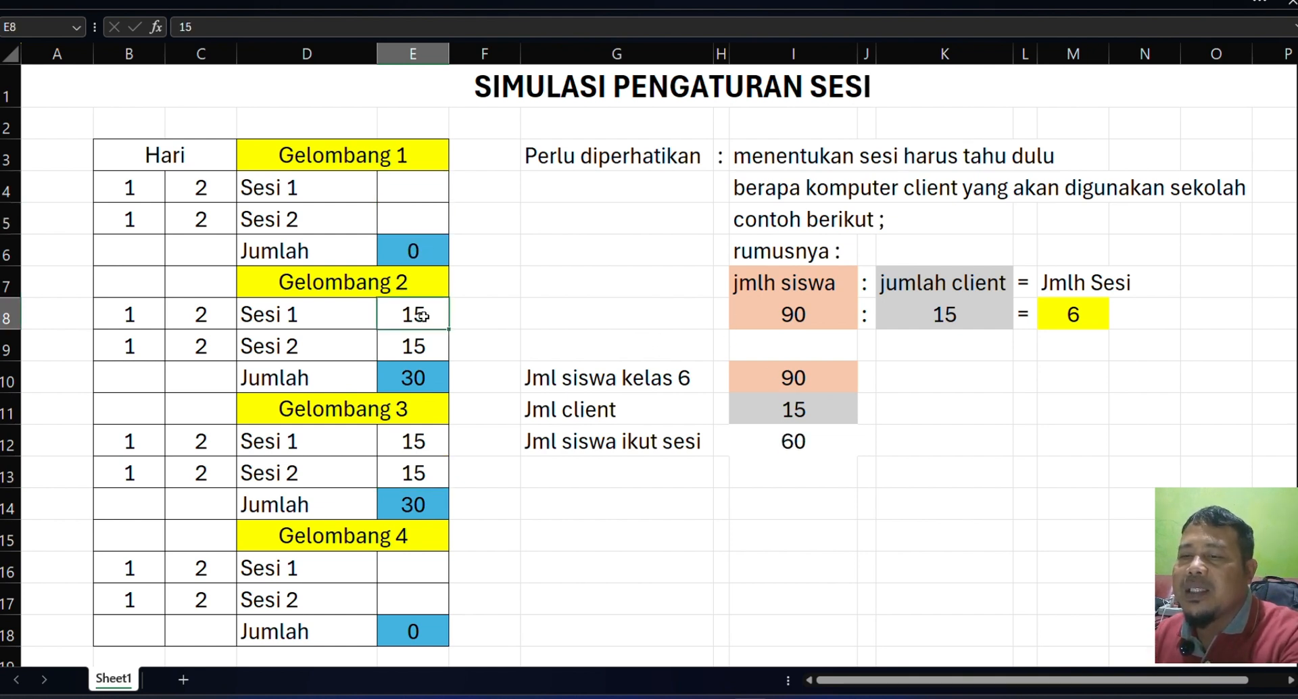
key(Delete)
click(415, 345)
key(Delete)
click(420, 450)
key(Delete)
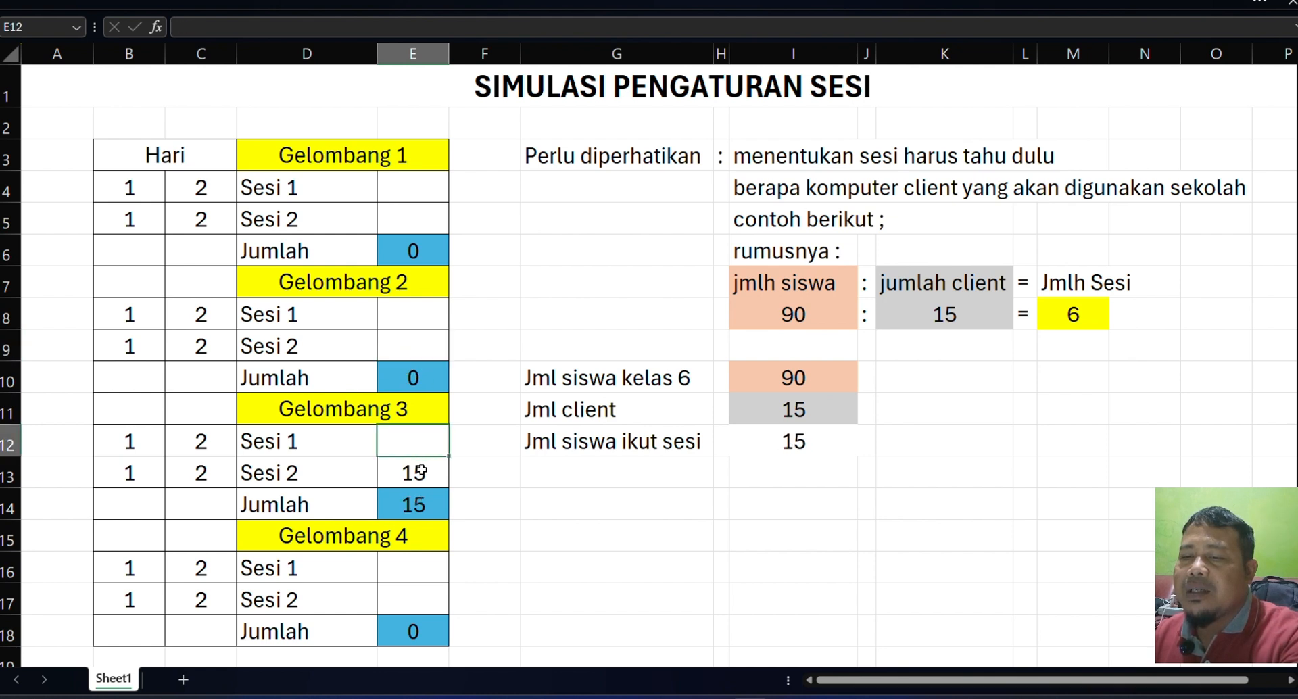
click(433, 467)
key(Delete)
Step: Clear the Jml siswa kelas 6 and Jml client values
click(758, 380)
key(Delete)
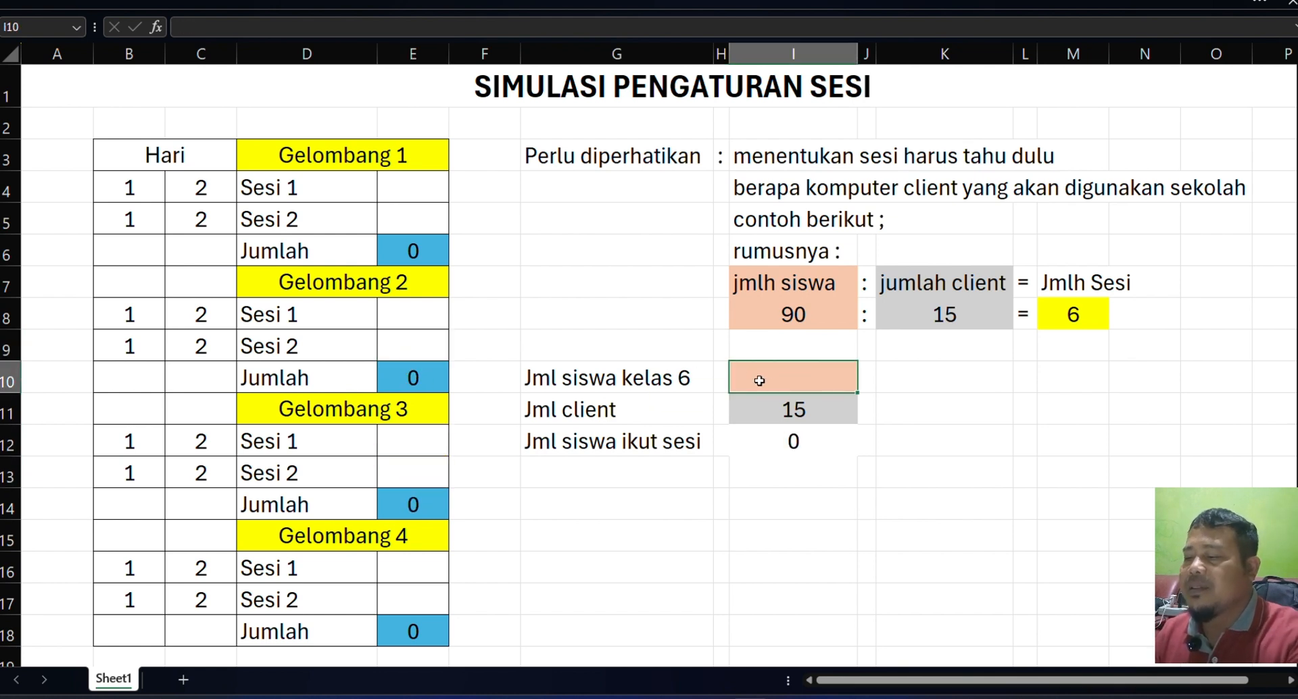
click(791, 407)
key(Delete)
Step: Enter 20 for Jml siswa kelas 6 and 7 for Jml client, and check the resulting Jmlh Sesi
click(794, 379)
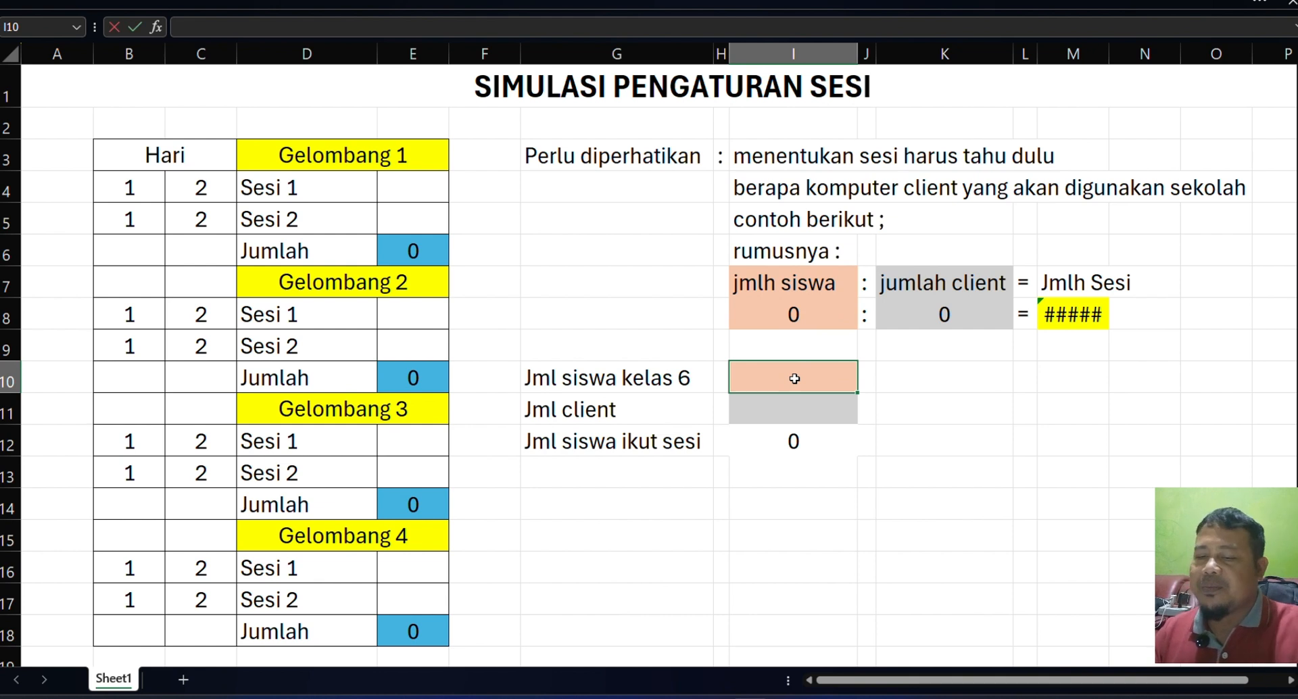
text(20)
key(Return)
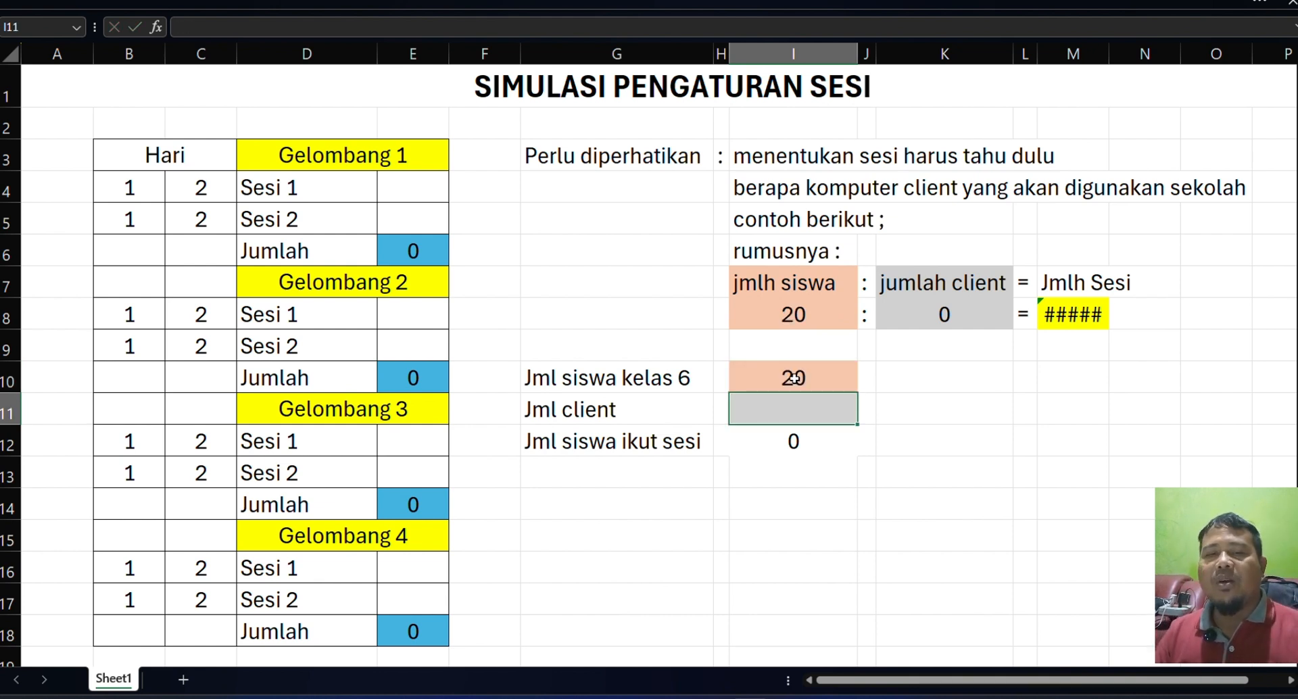
text(1)
text(7)
key(Return)
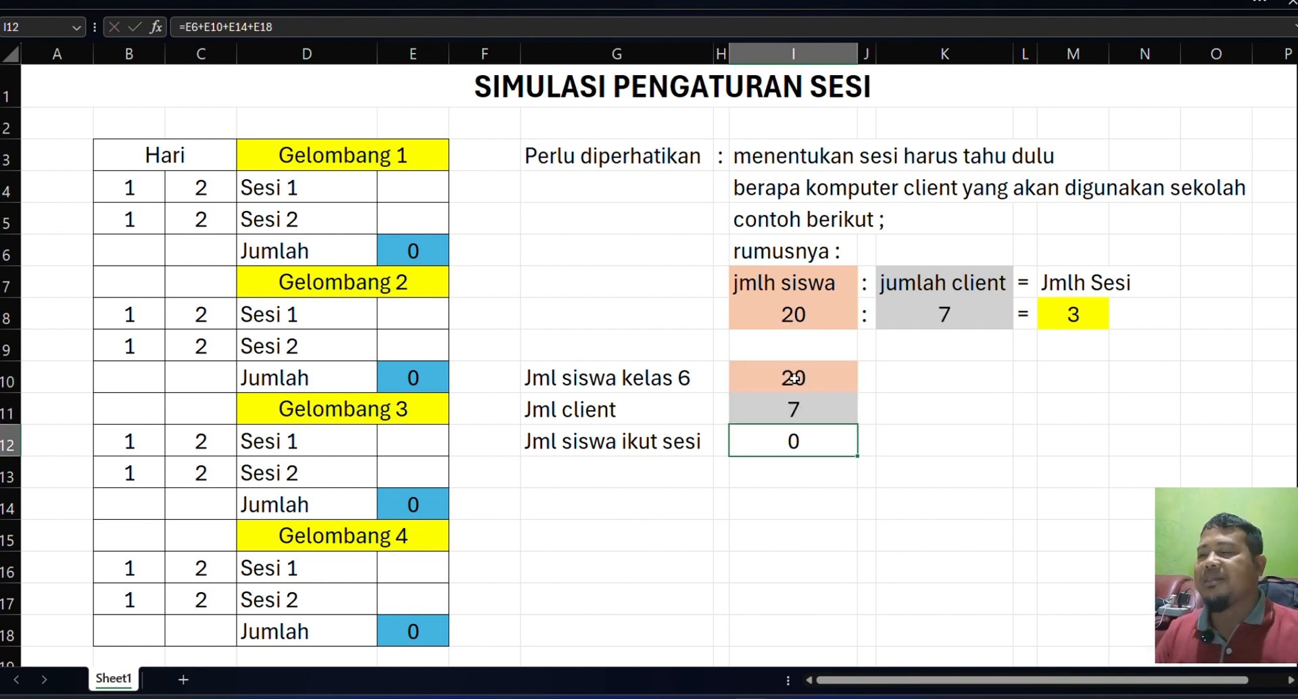
key(Up)
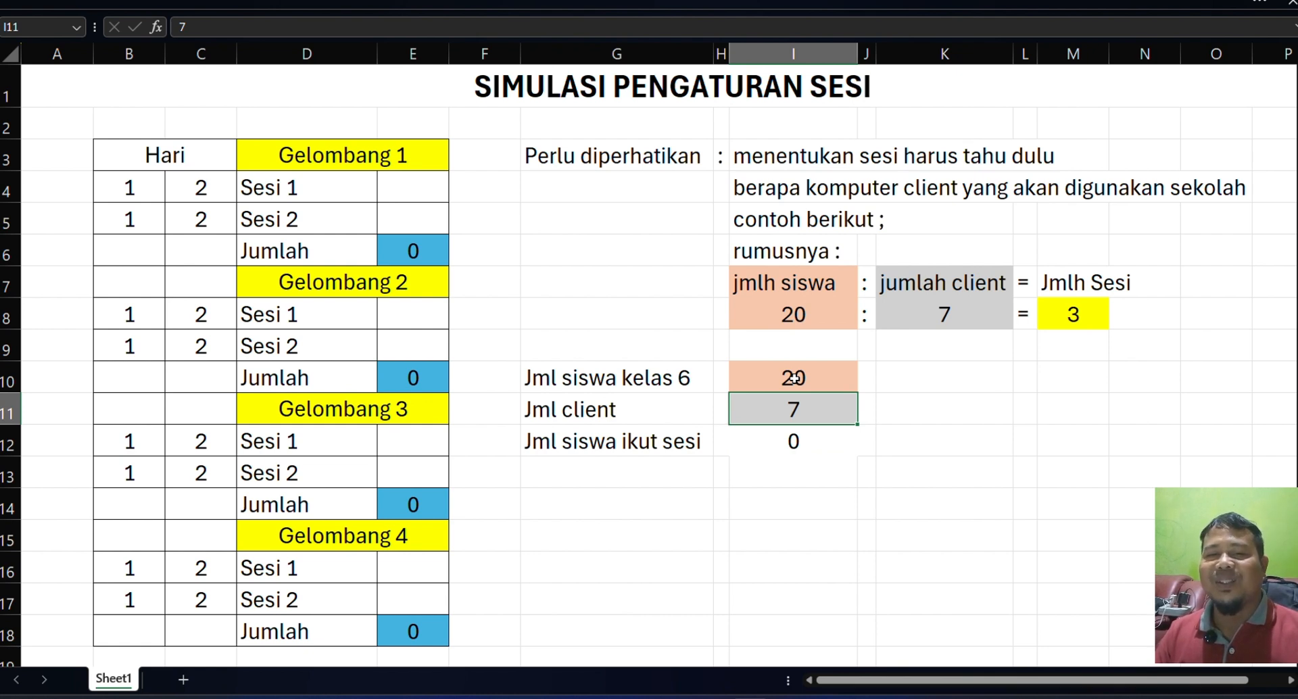
click(1058, 317)
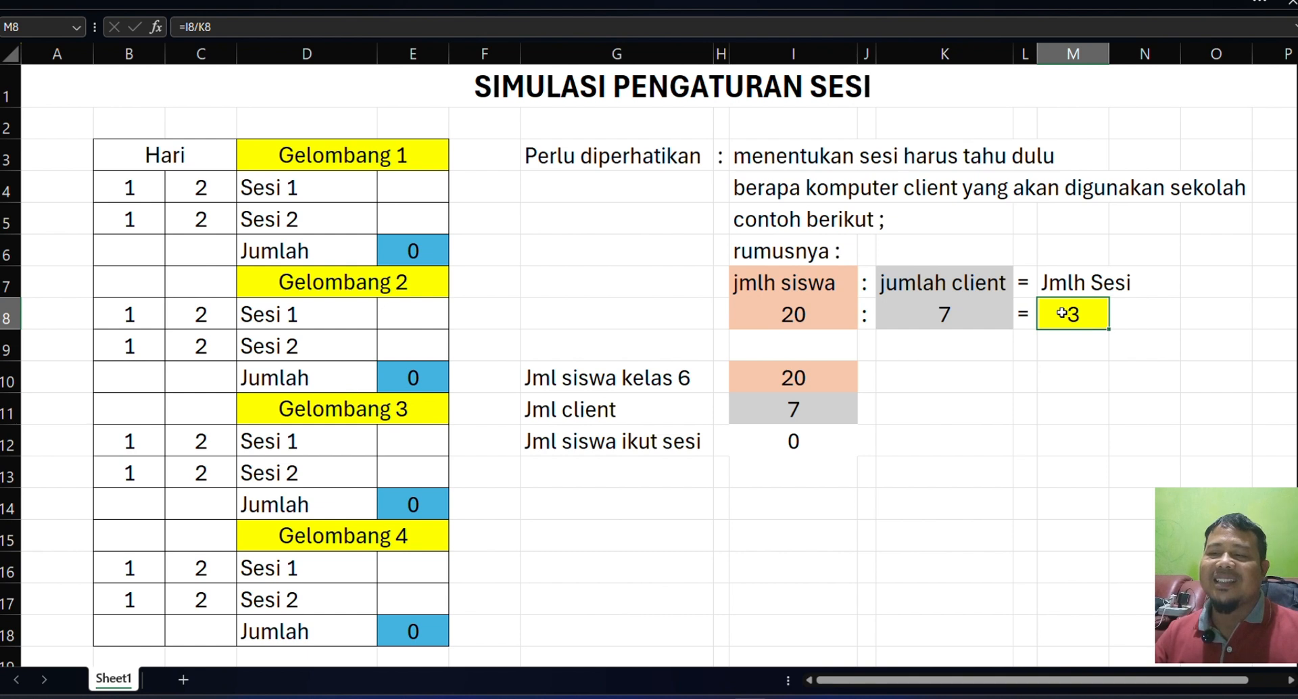
Step: Enter 7 students for both Sesi 1 and Sesi 2 of Gelombang 1
click(423, 186)
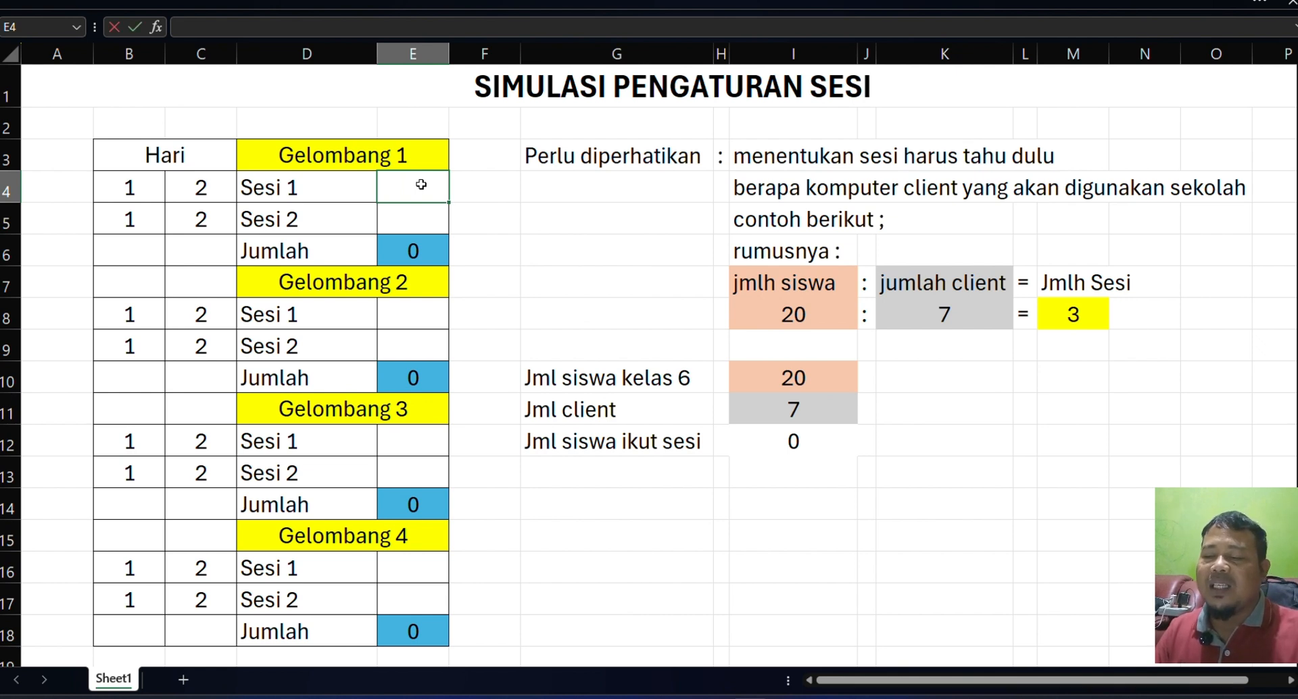
text(7)
key(Return)
text(7)
key(Return)
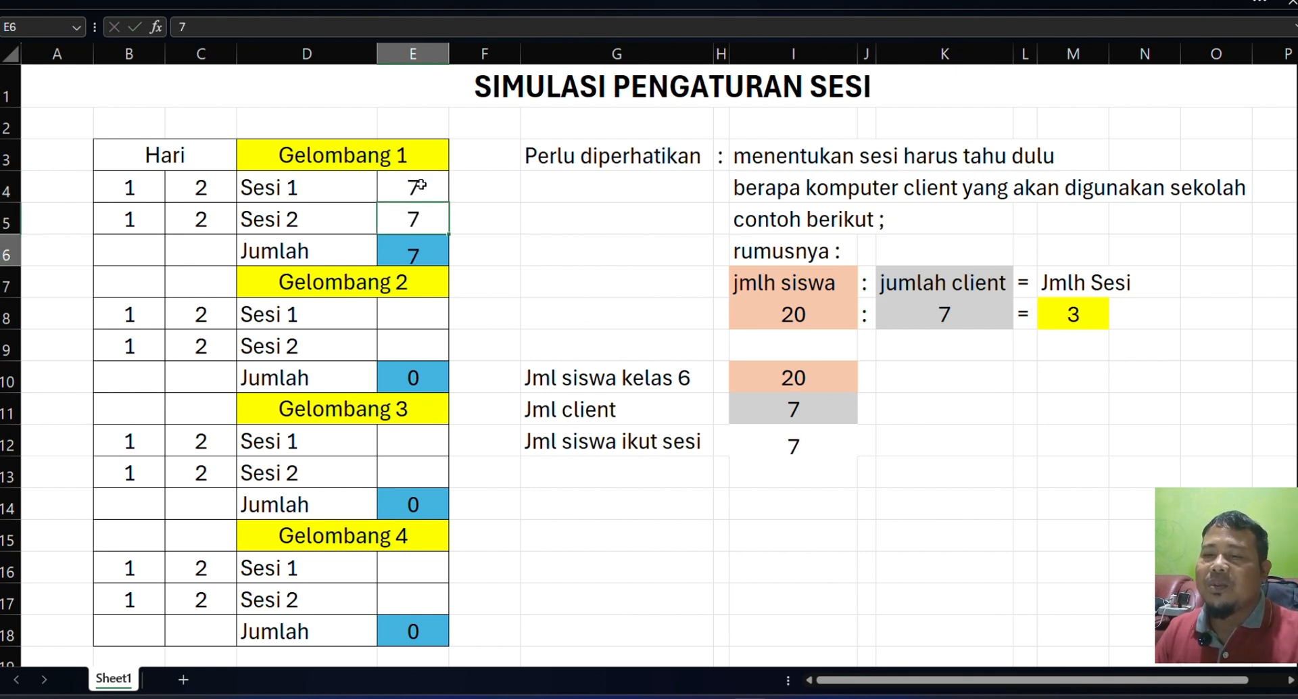
Step: Enter 7 students for Sesi 1 of Gelombang 2 and check the resulting Jml siswa ikut sesi
key(Return)
key(Return)
text(7)
key(Return)
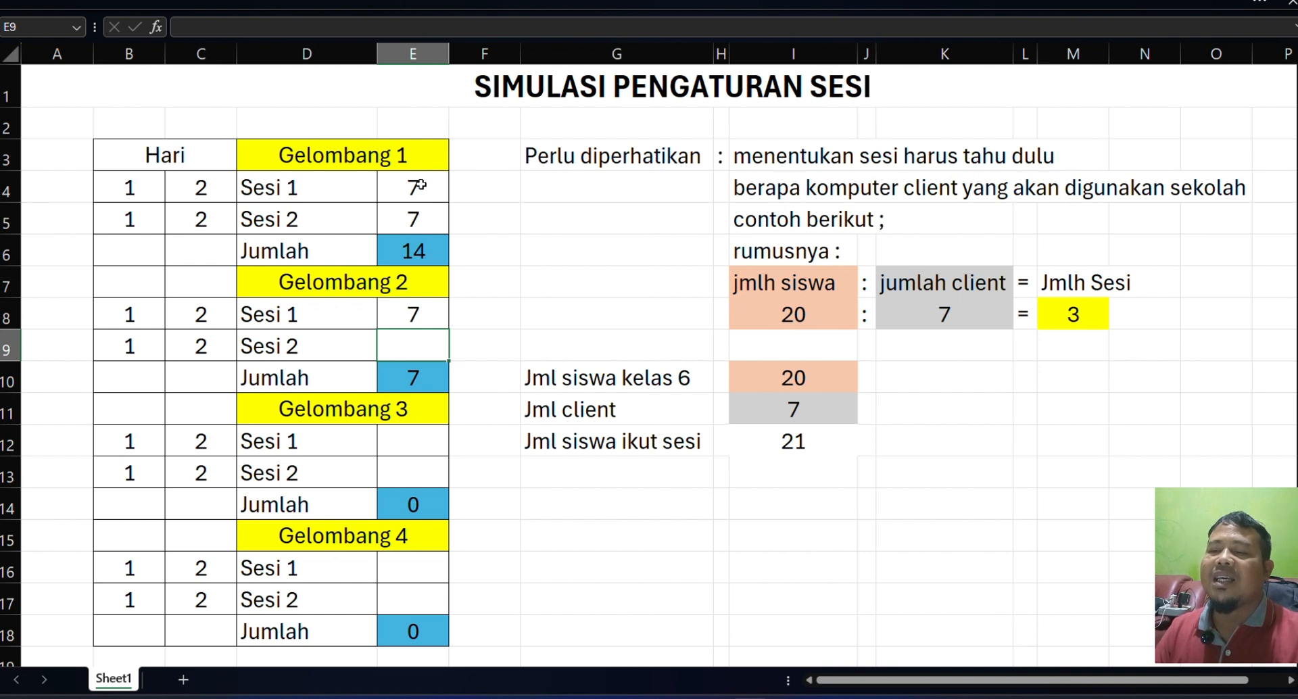
click(777, 436)
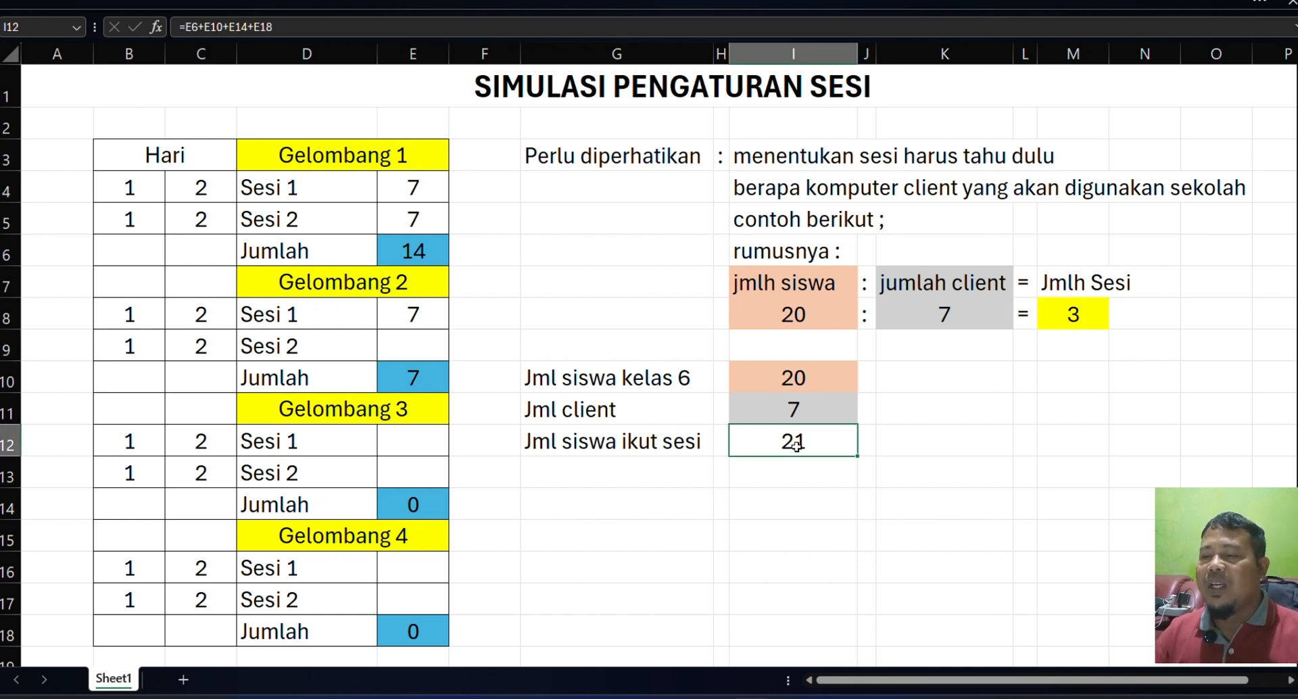
Step: Change the student count for Sesi 1 of Gelombang 2 to 6
click(424, 319)
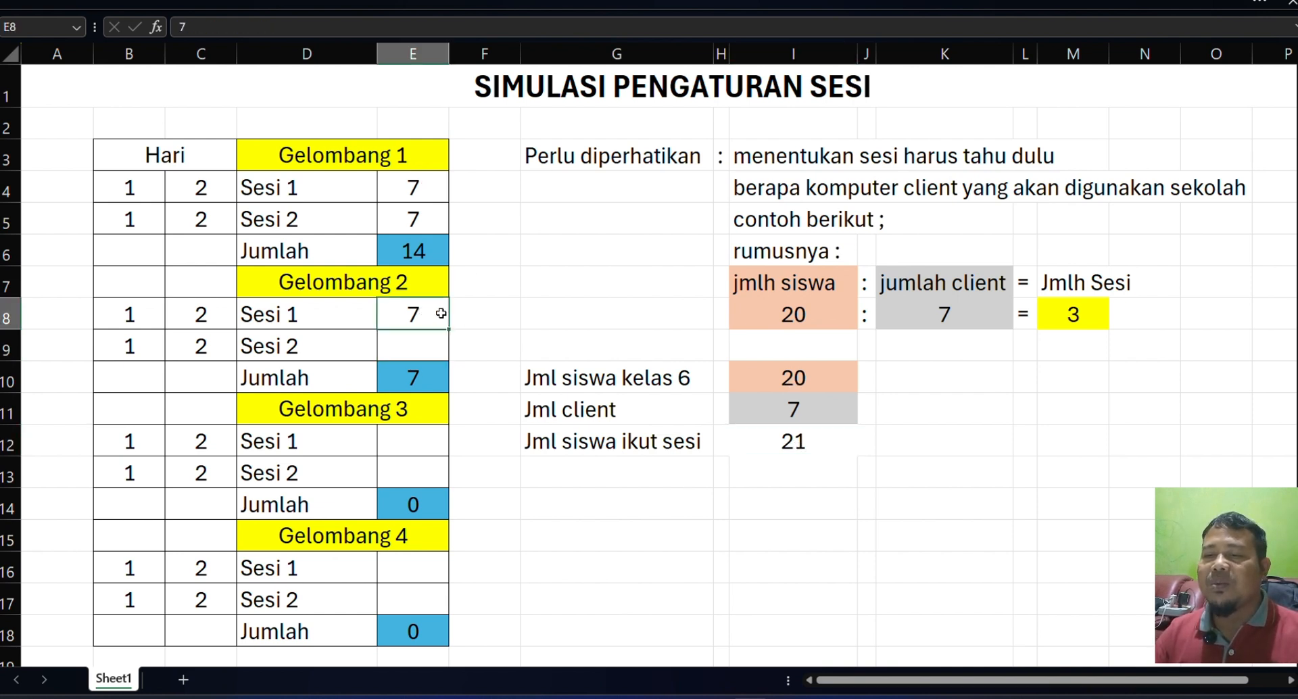
key(F2)
key(BackSpace)
text(6)
key(Return)
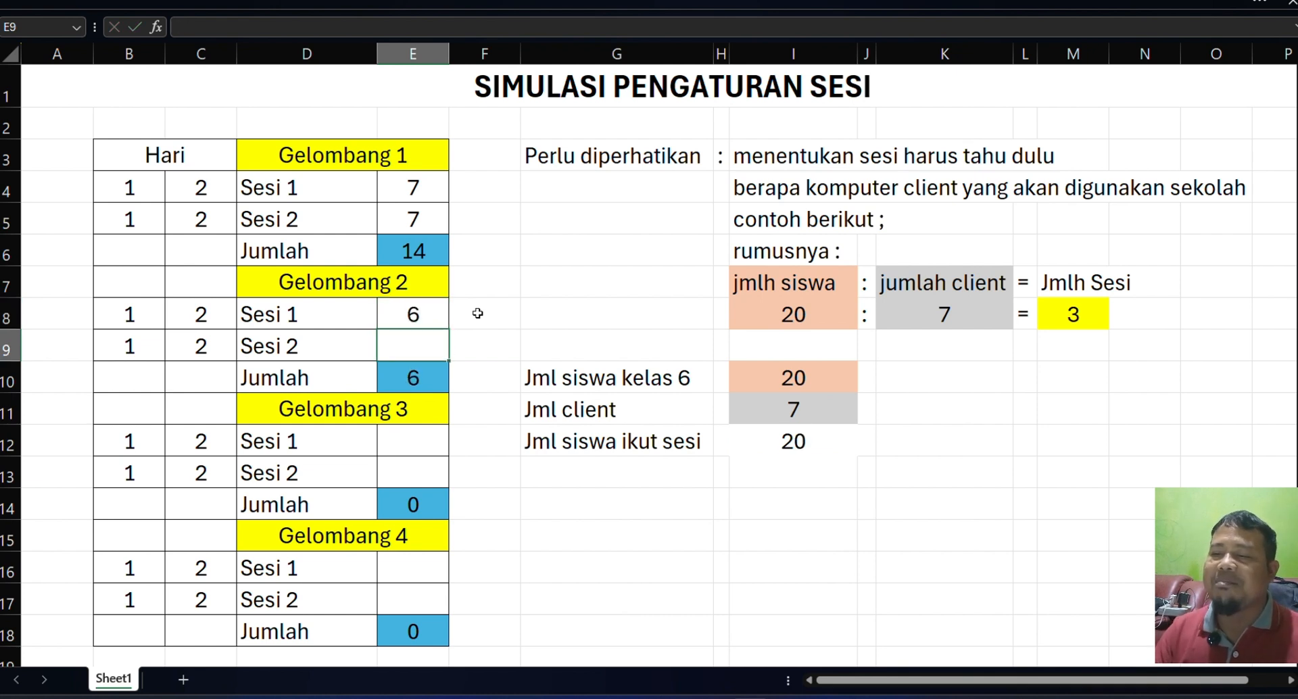
Step: Compare Jml siswa ikut sesi with Jml siswa kelas 6, and Jmlh Sesi with the sessions filled in Gelombang 1 and 2
click(825, 446)
click(808, 378)
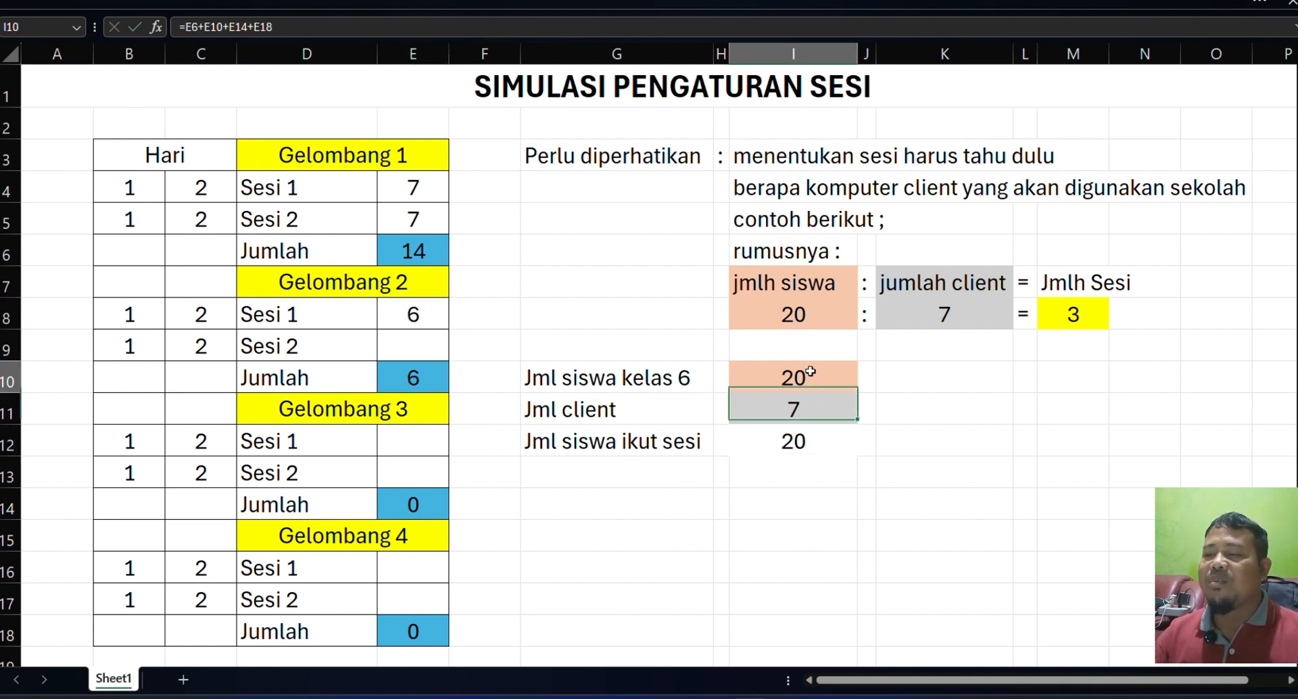
click(1051, 327)
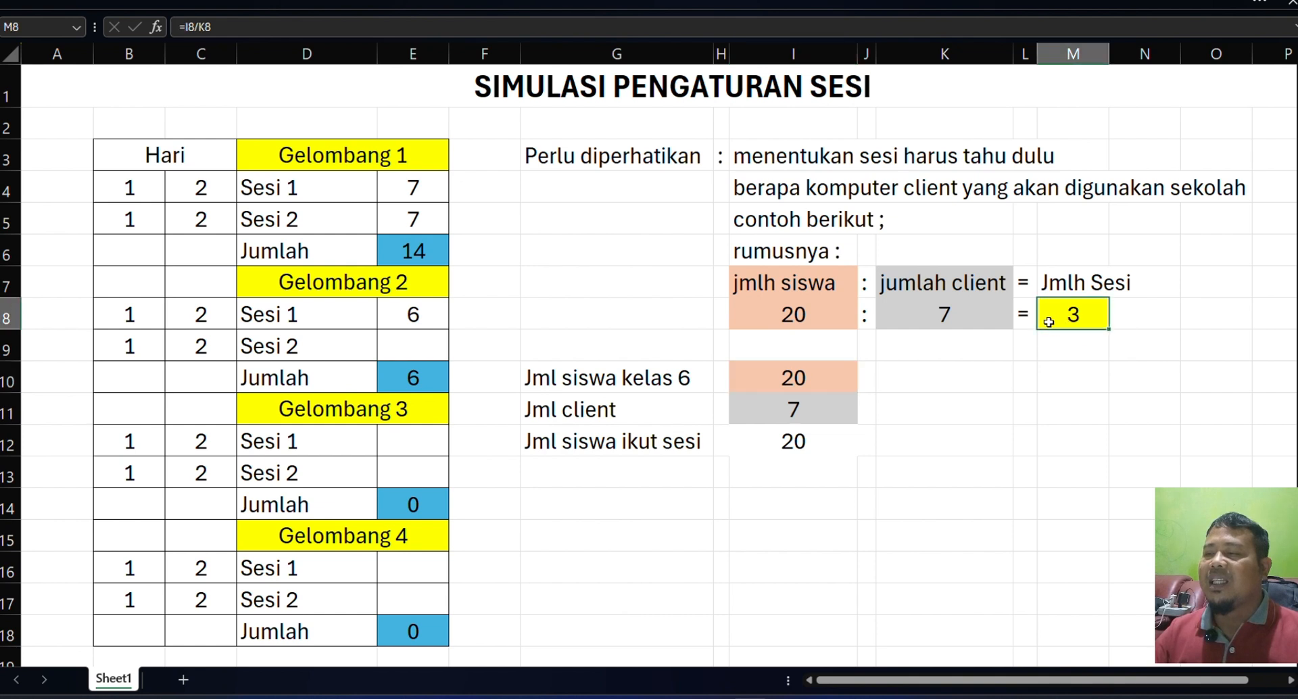
click(414, 187)
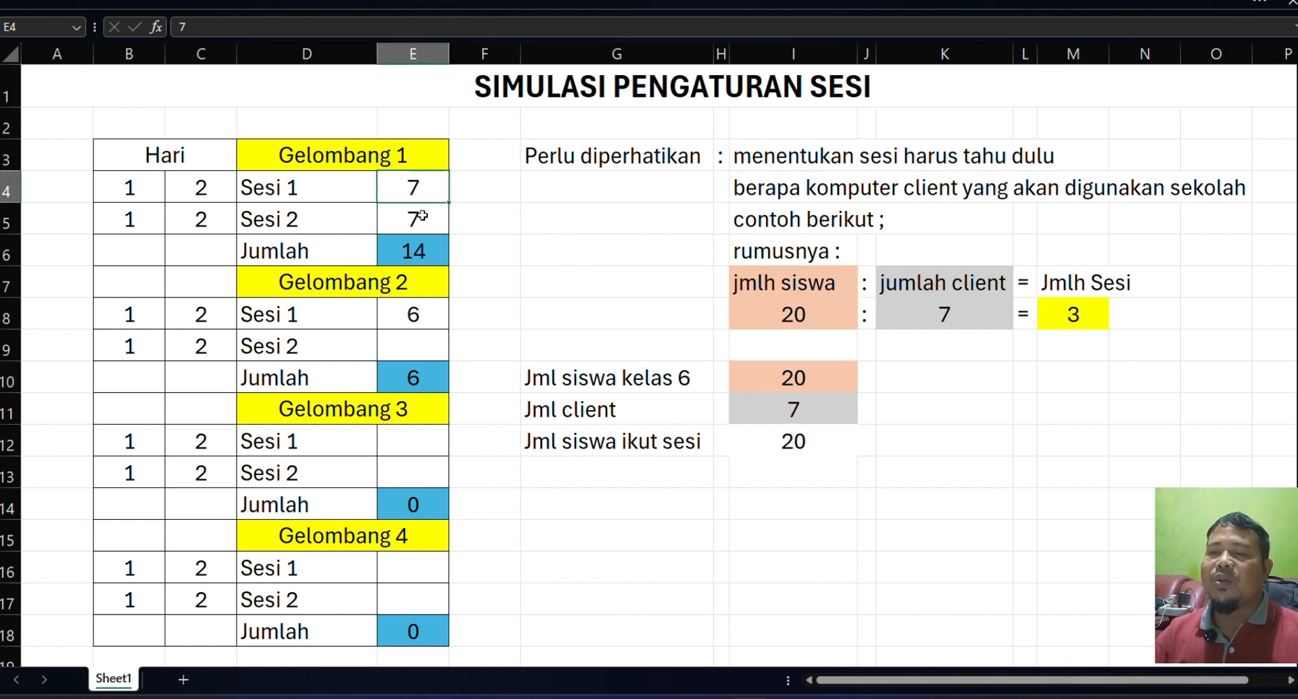
click(419, 215)
click(415, 313)
click(485, 312)
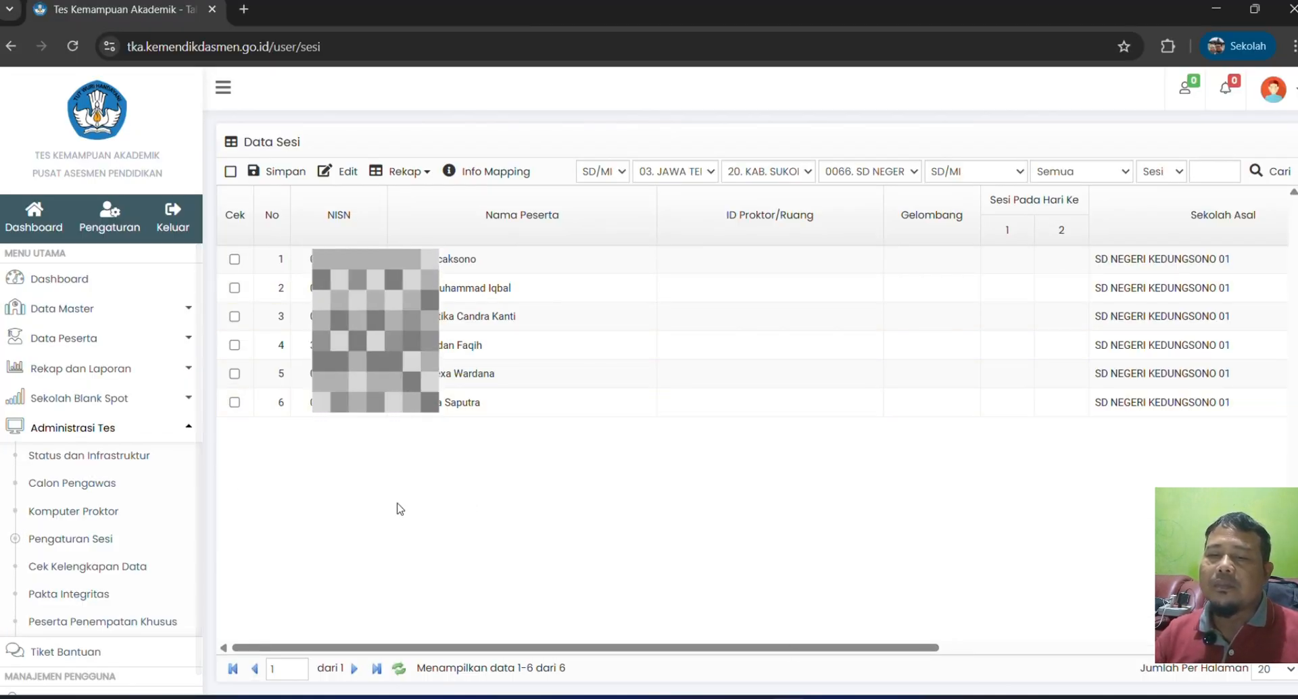
Step: On the Tes Kemampuan Akademik website, open Komputer Proktor and review the add form's Nama Ruang and Jumlah Client fields for 1 Ruang, closing it unsaved
click(116, 513)
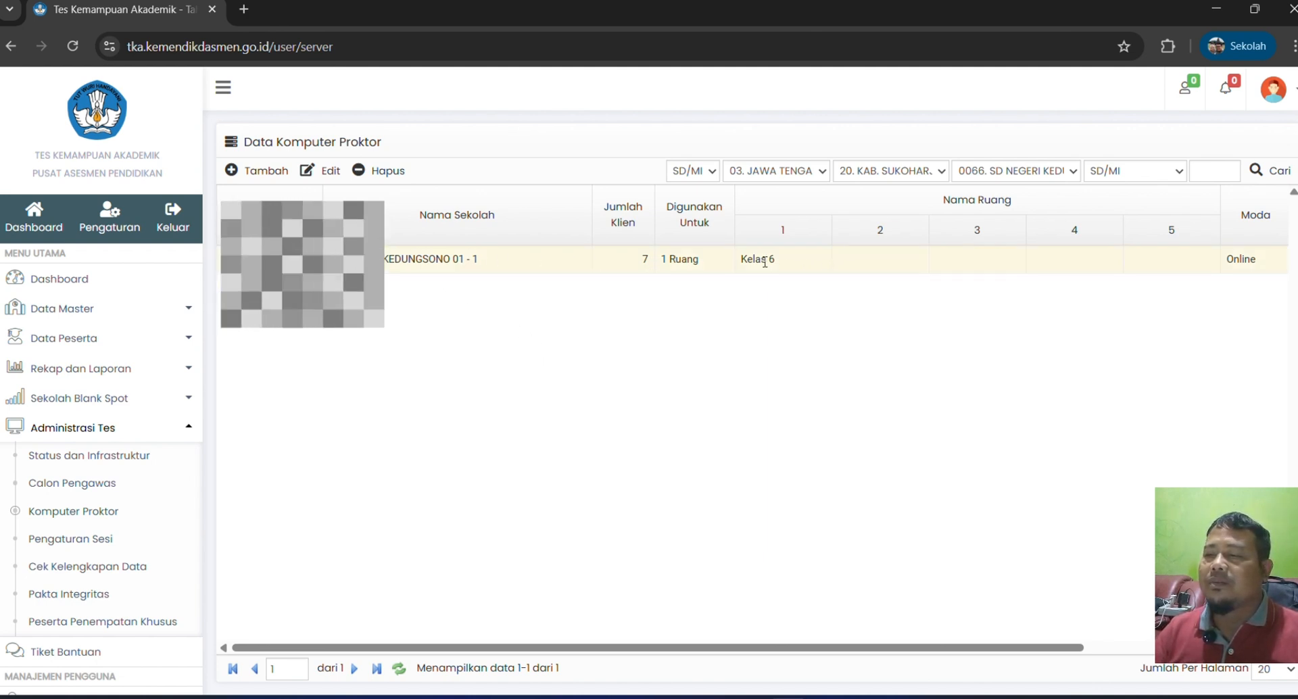
click(267, 170)
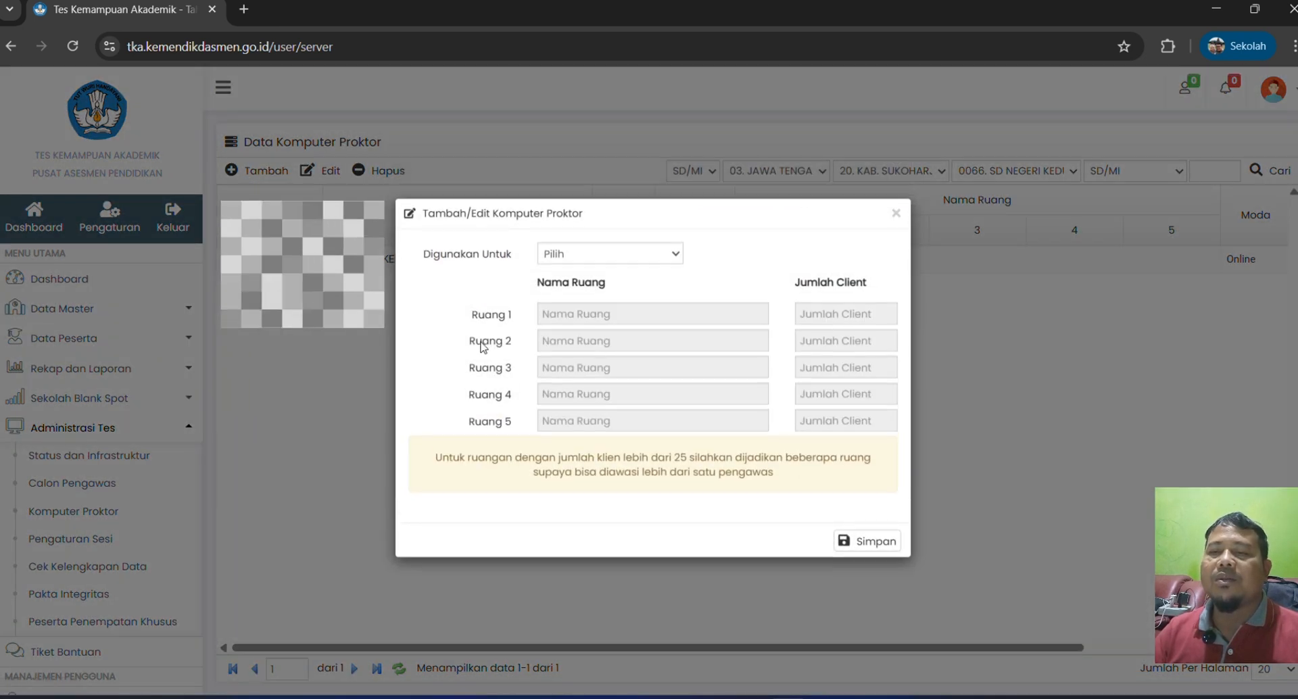
click(675, 260)
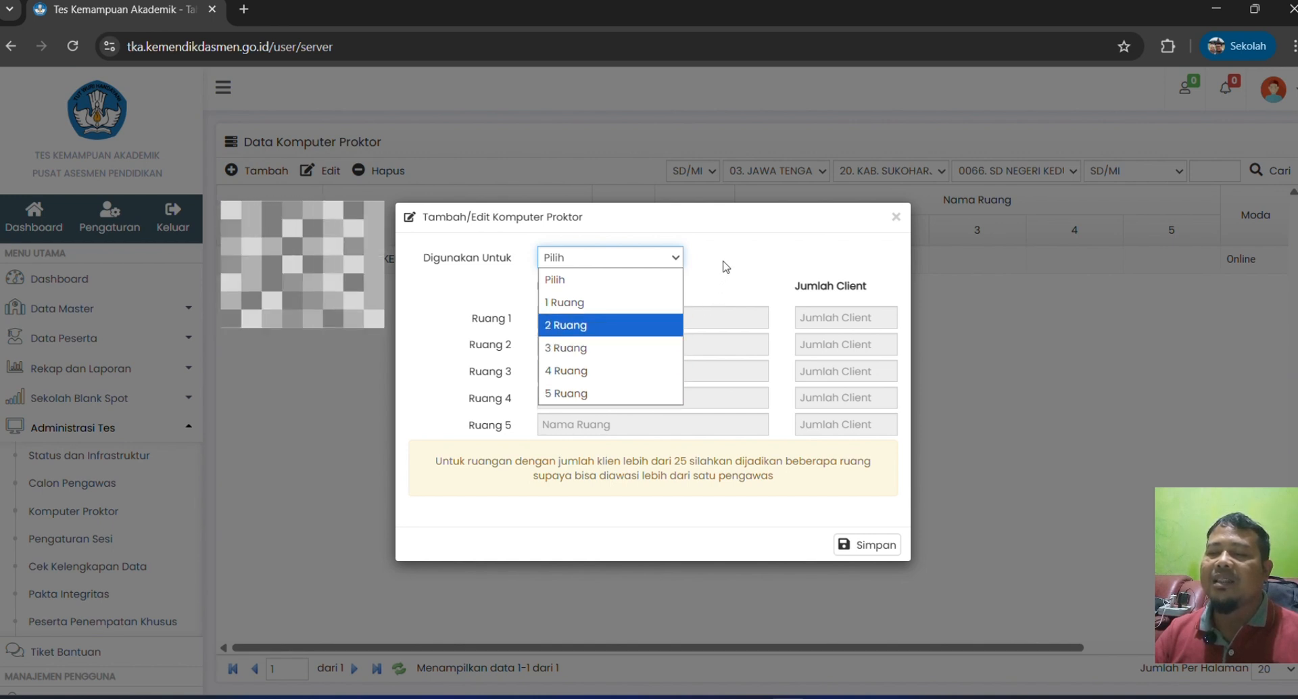
click(594, 301)
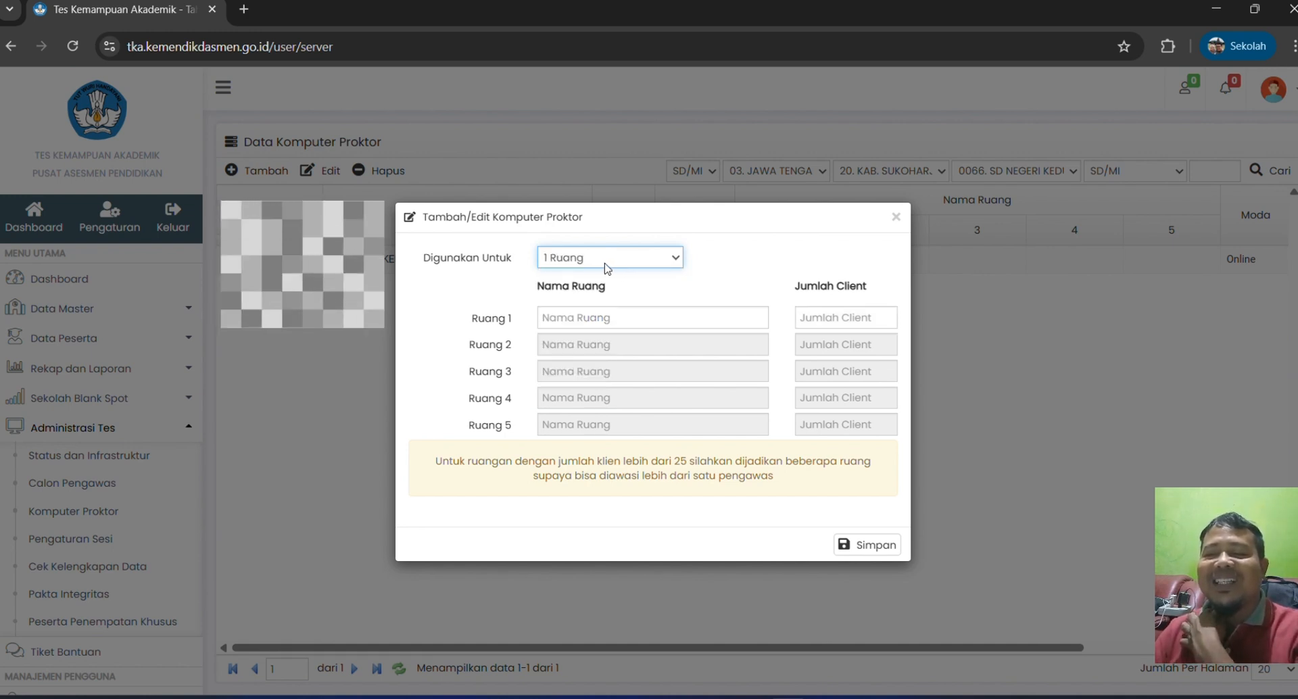
click(595, 316)
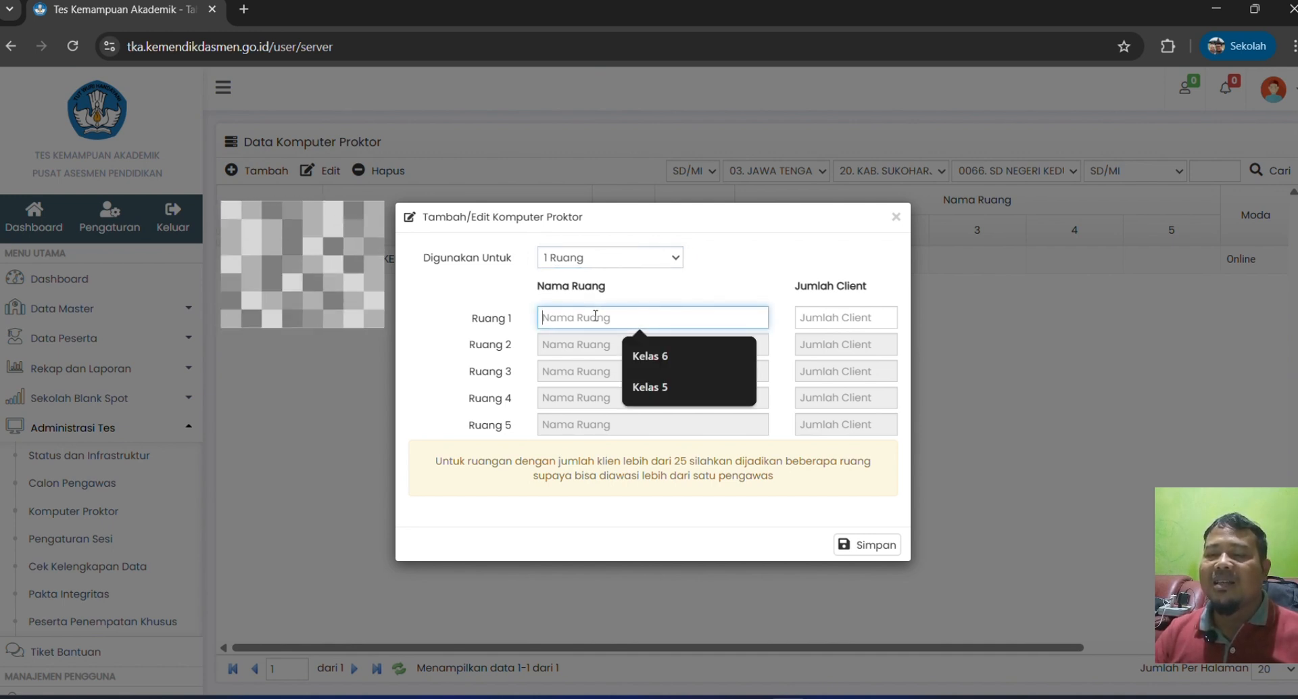
click(865, 319)
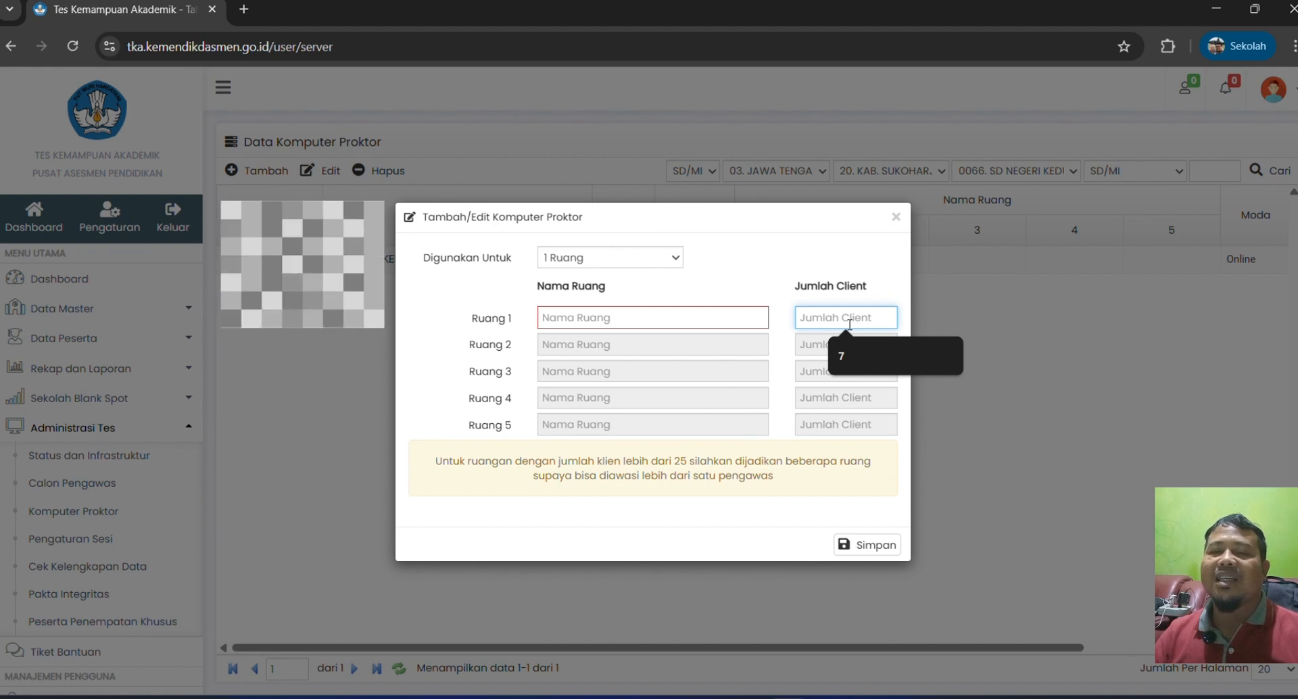
click(895, 217)
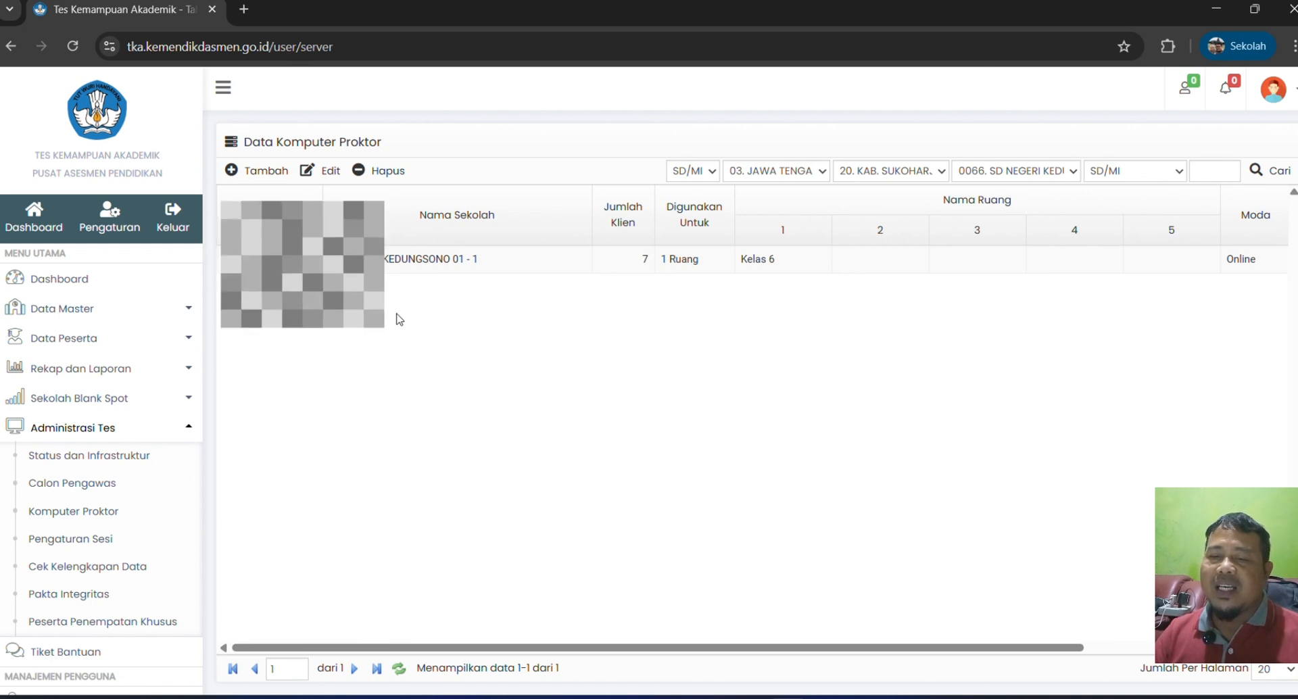
Step: Open Pengaturan Sesi and assign the Kelas 6 option as ID Proktor/Ruang for participants 1 to 3
click(99, 539)
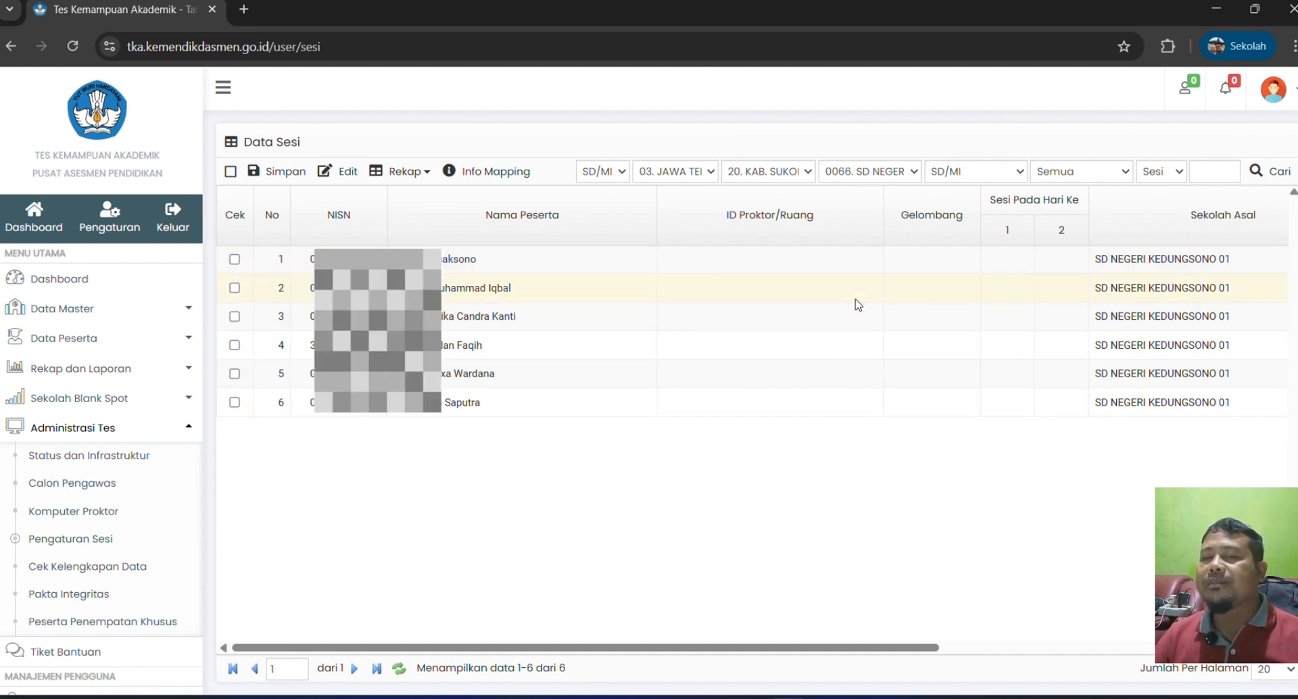
double_click(828, 268)
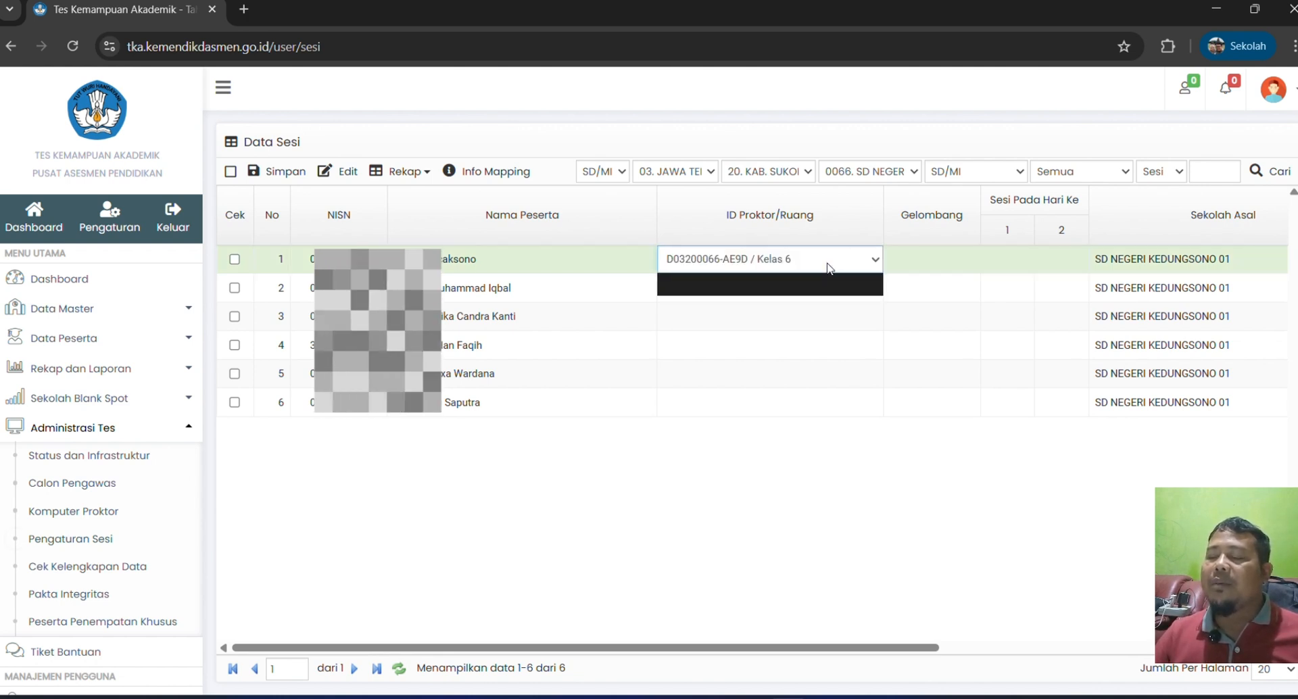
click(825, 283)
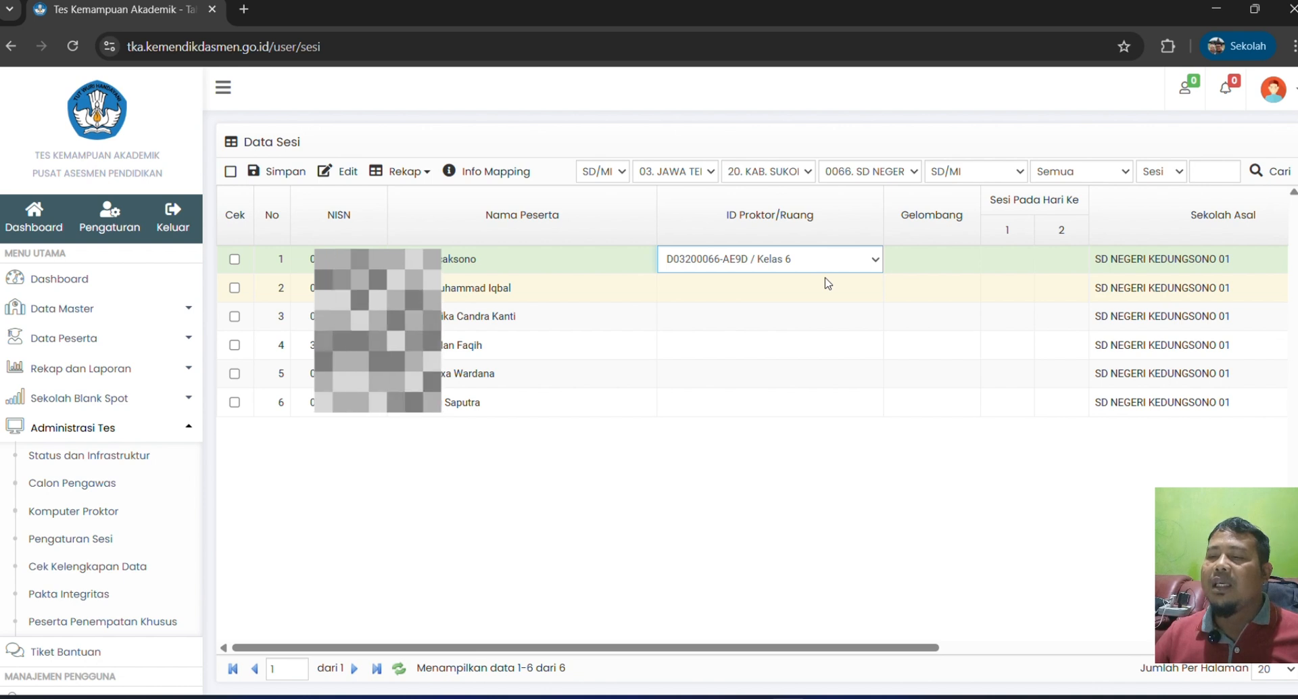
double_click(828, 282)
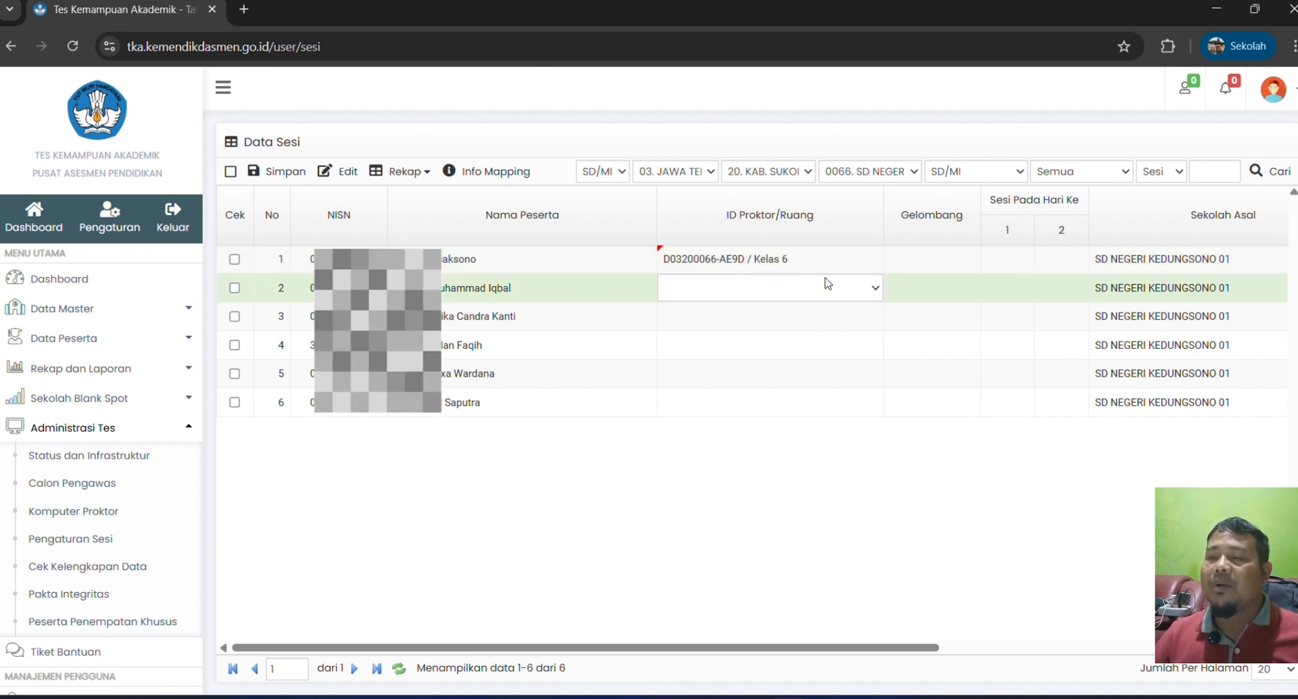
click(846, 309)
double_click(842, 318)
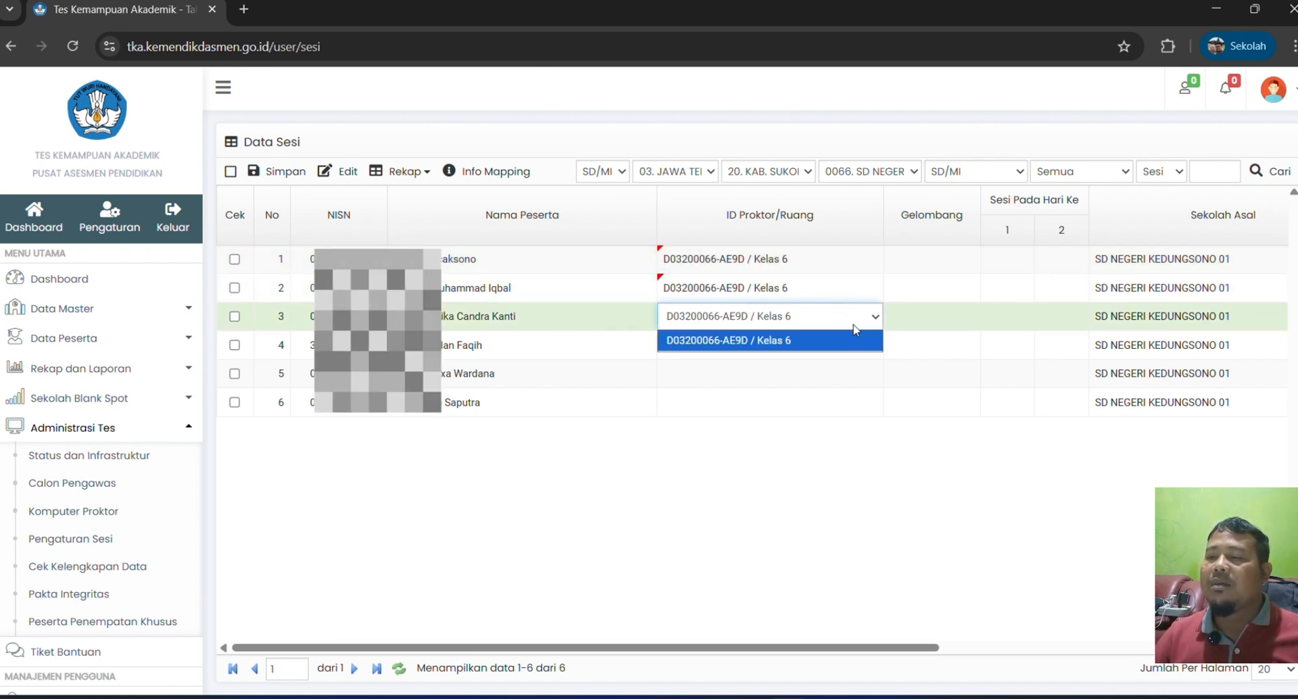
click(860, 342)
Step: Assign the Kelas 6 option as ID Proktor/Ruang for participants 4 to 6
double_click(834, 351)
click(831, 368)
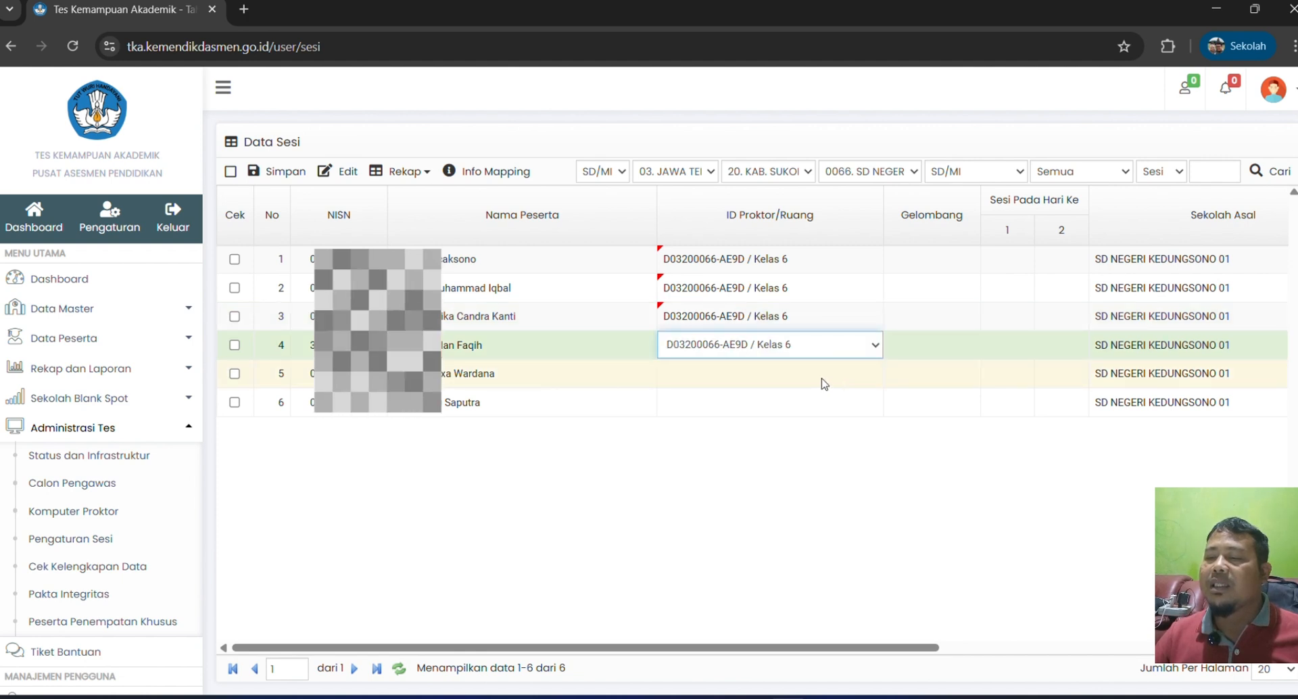
double_click(828, 375)
click(832, 399)
double_click(826, 409)
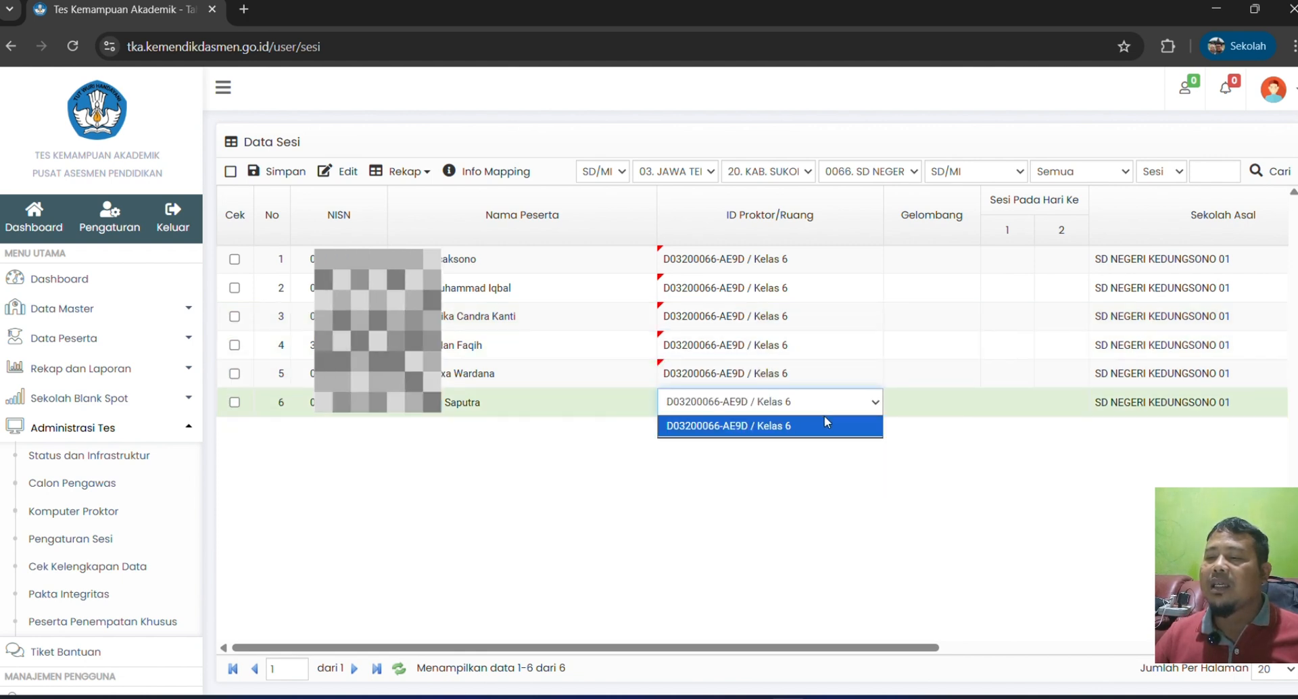
click(832, 425)
Step: Set the Gelombang of participants 1 to 3 to Gelombang 3
double_click(920, 265)
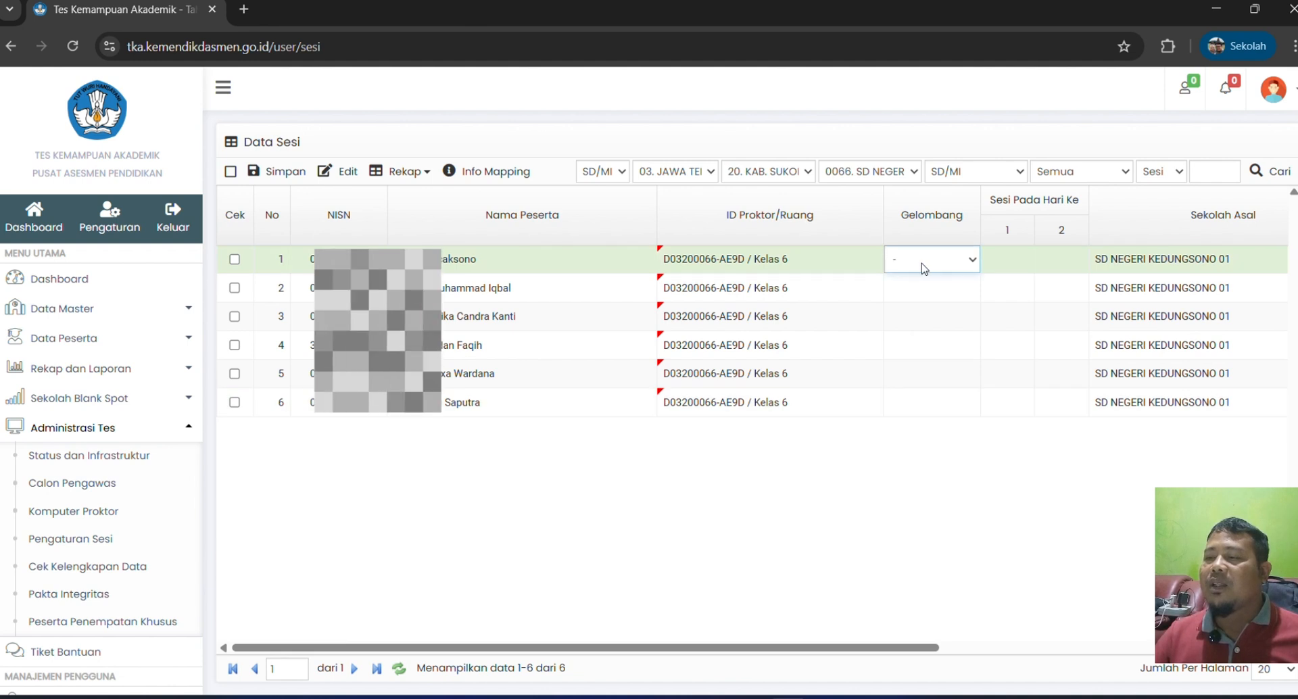
click(972, 259)
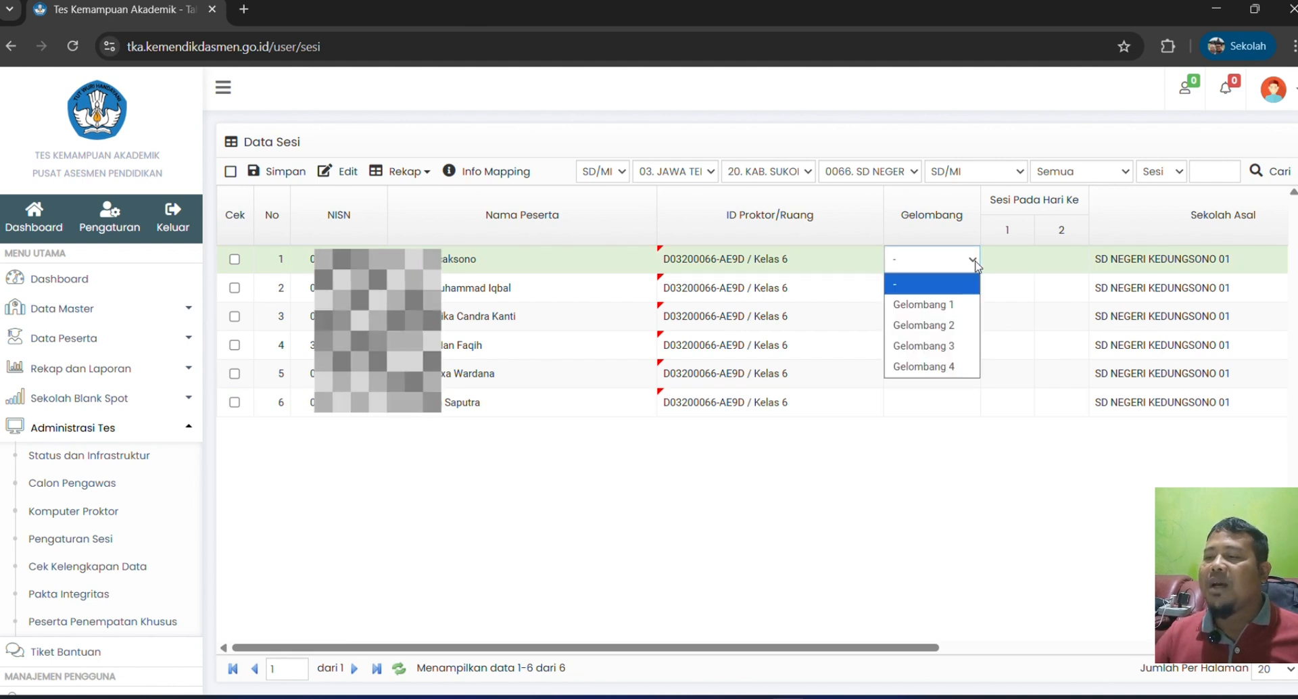
click(933, 345)
double_click(933, 288)
click(972, 288)
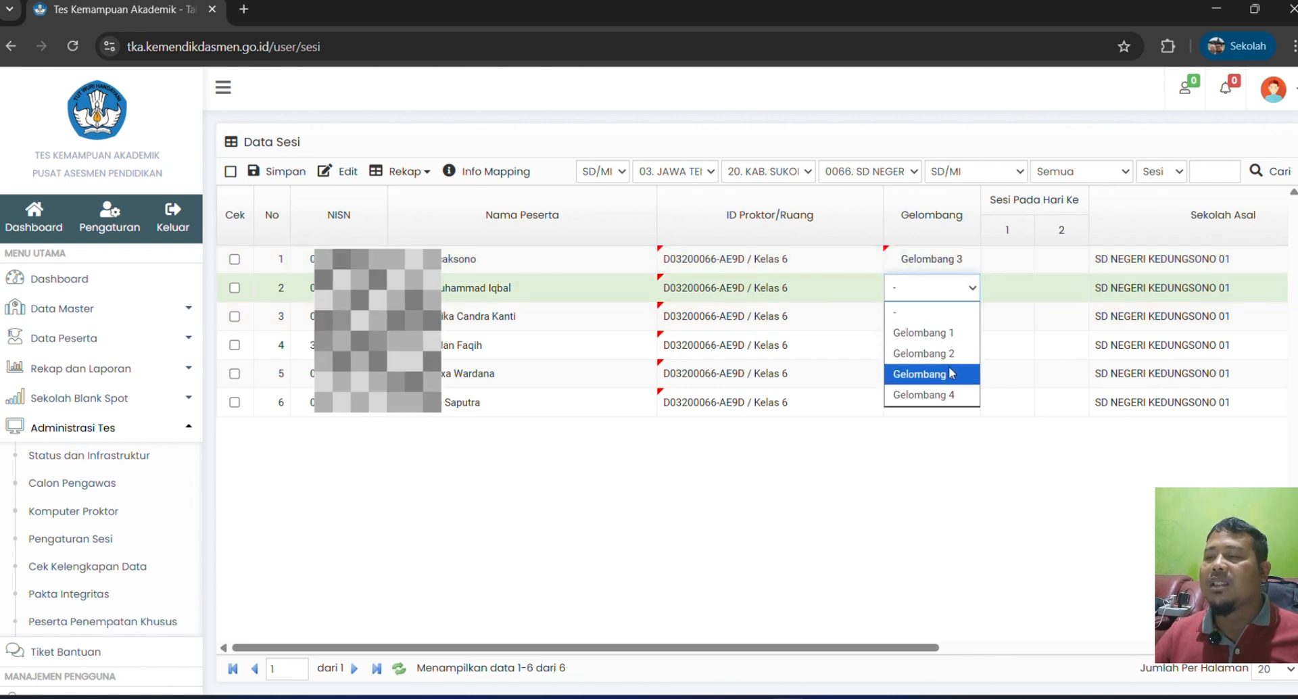
click(950, 373)
double_click(946, 317)
click(953, 316)
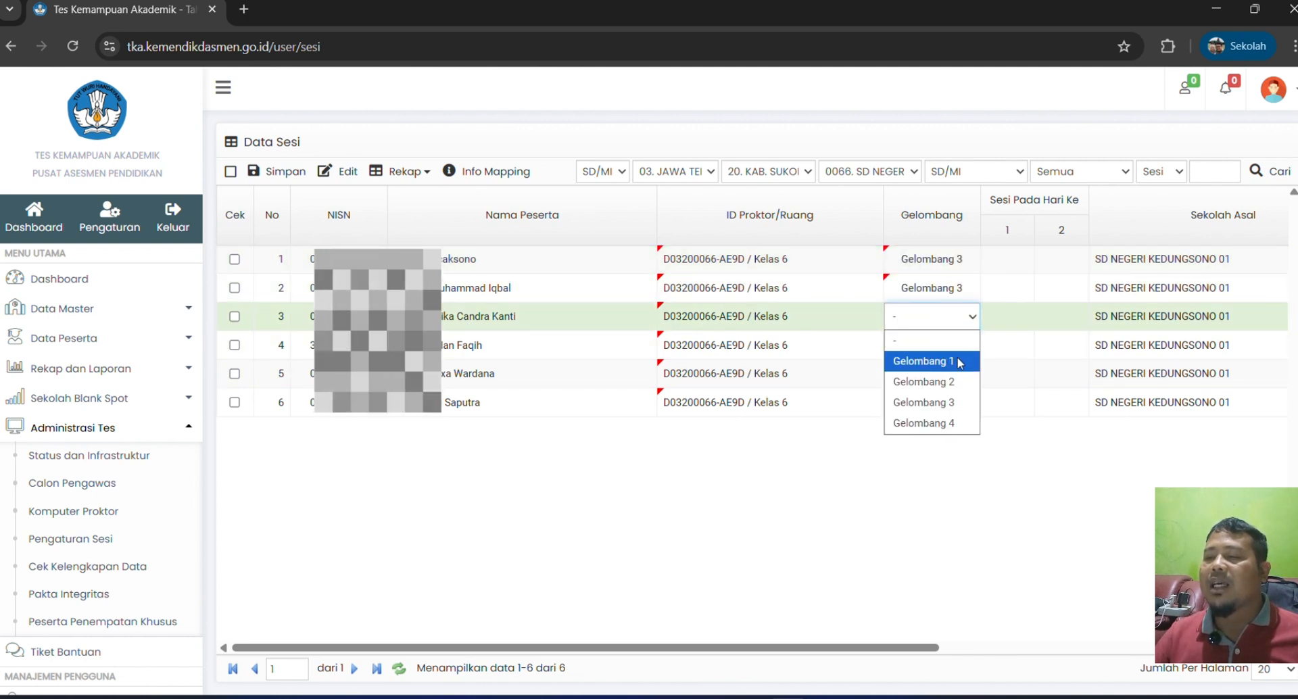
click(957, 403)
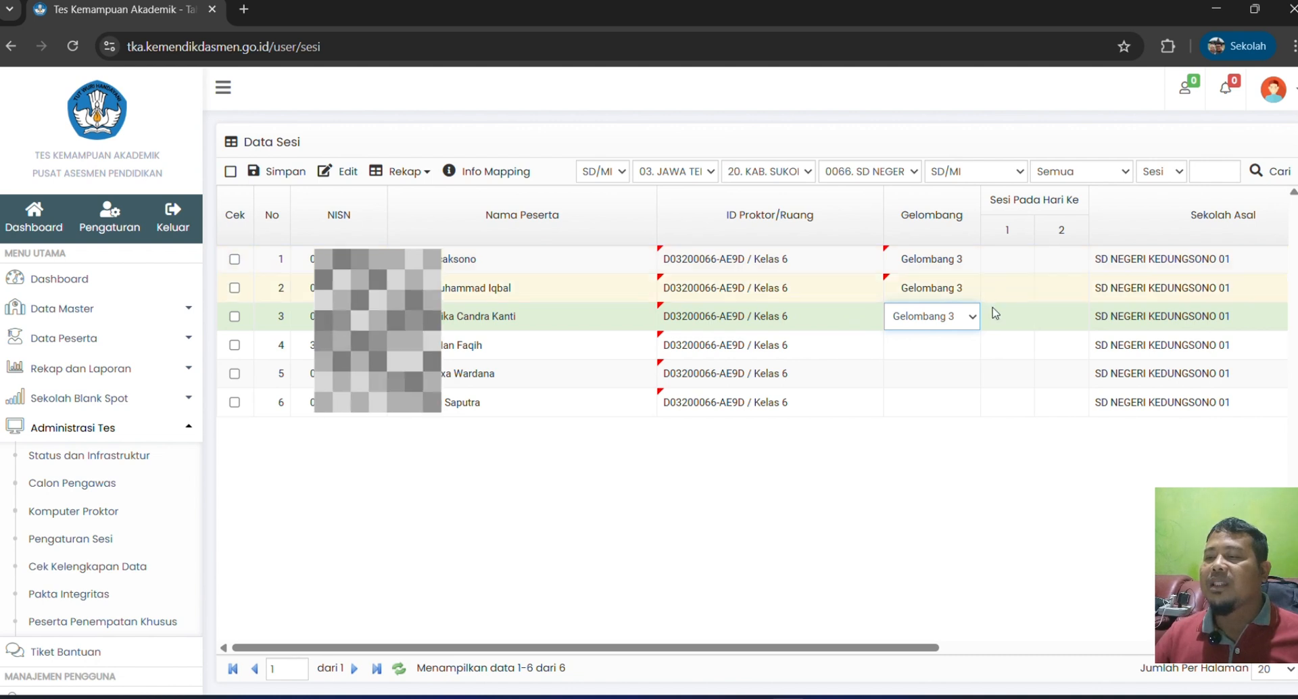
Step: Set the Gelombang of participants 4 to 6 to Gelombang 3
double_click(947, 345)
click(972, 345)
click(965, 432)
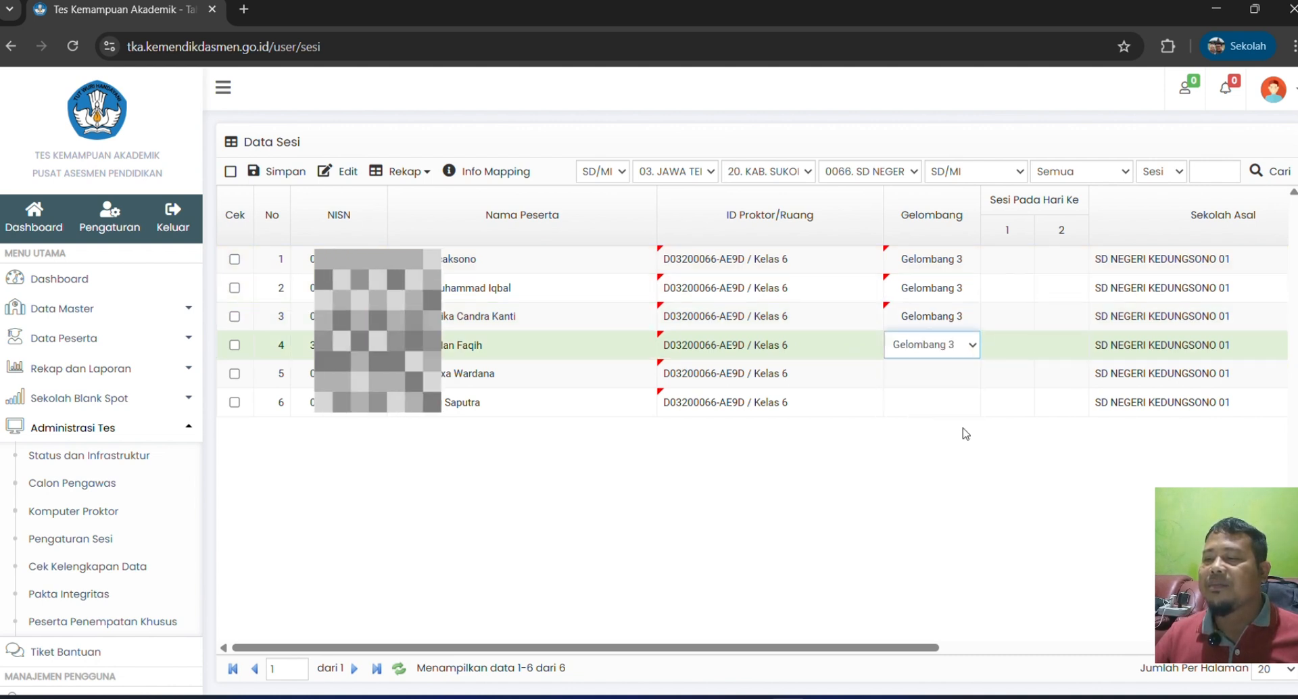
double_click(954, 371)
click(955, 371)
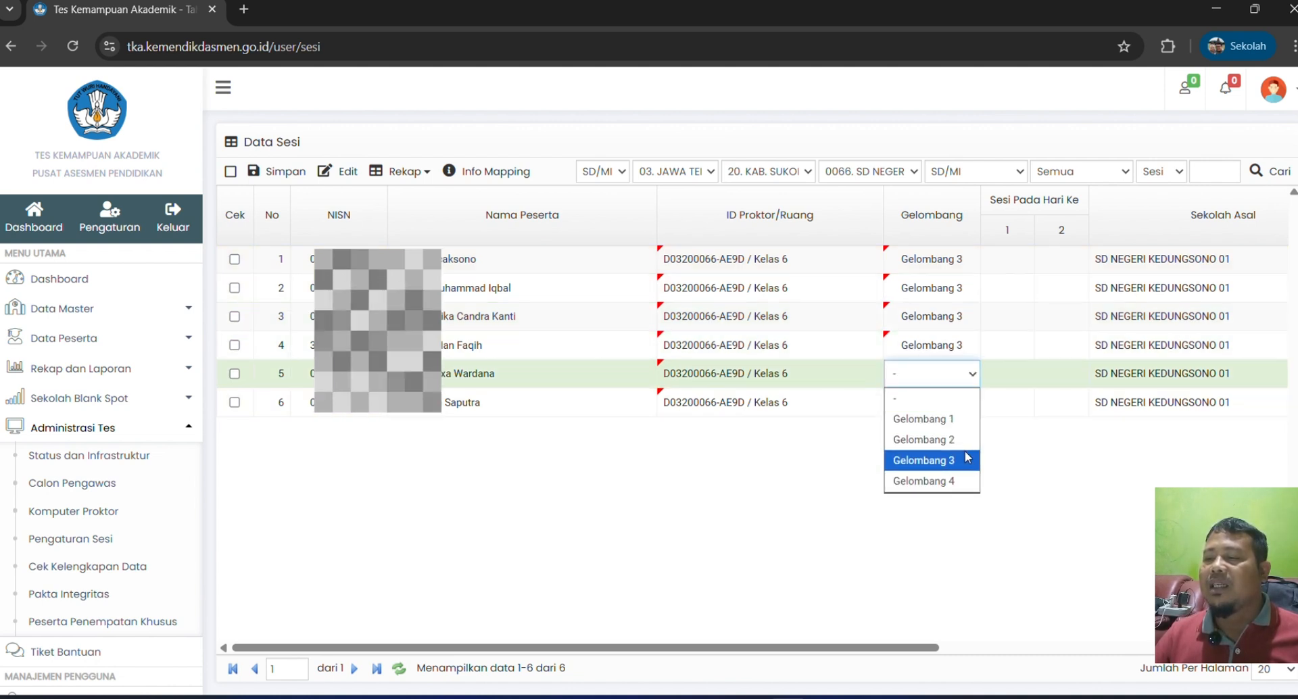
click(965, 453)
double_click(945, 403)
click(945, 403)
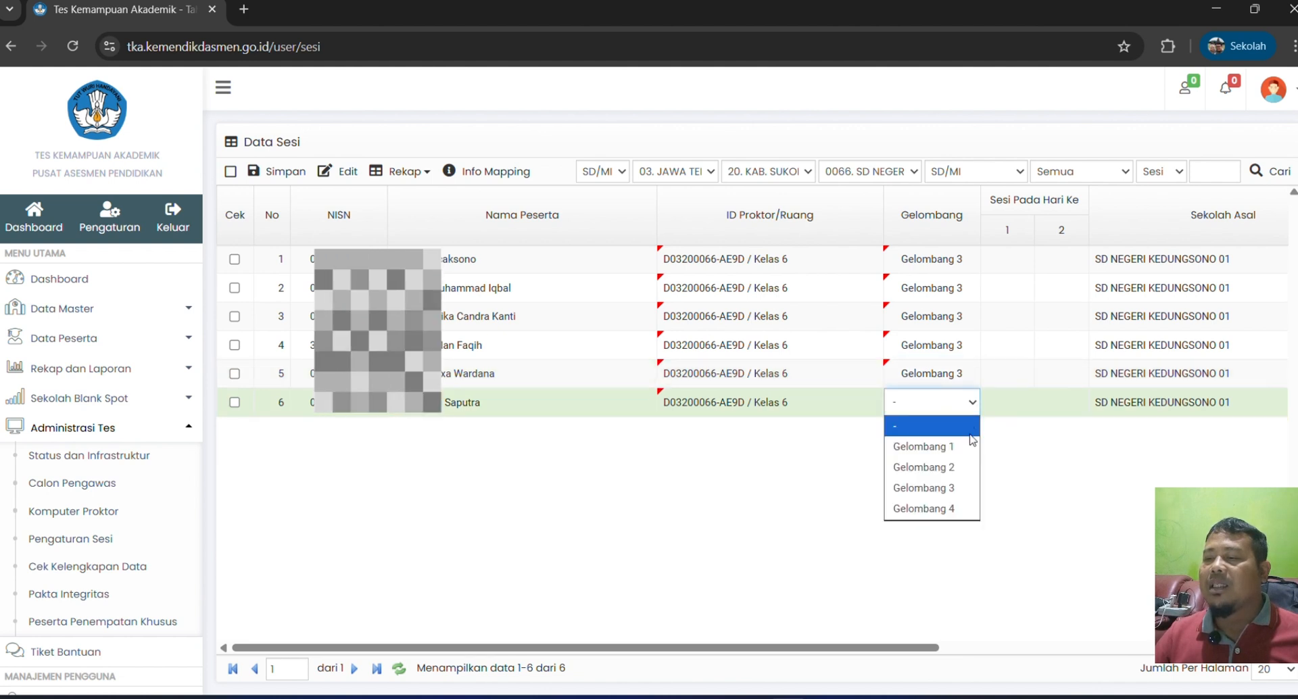
click(967, 488)
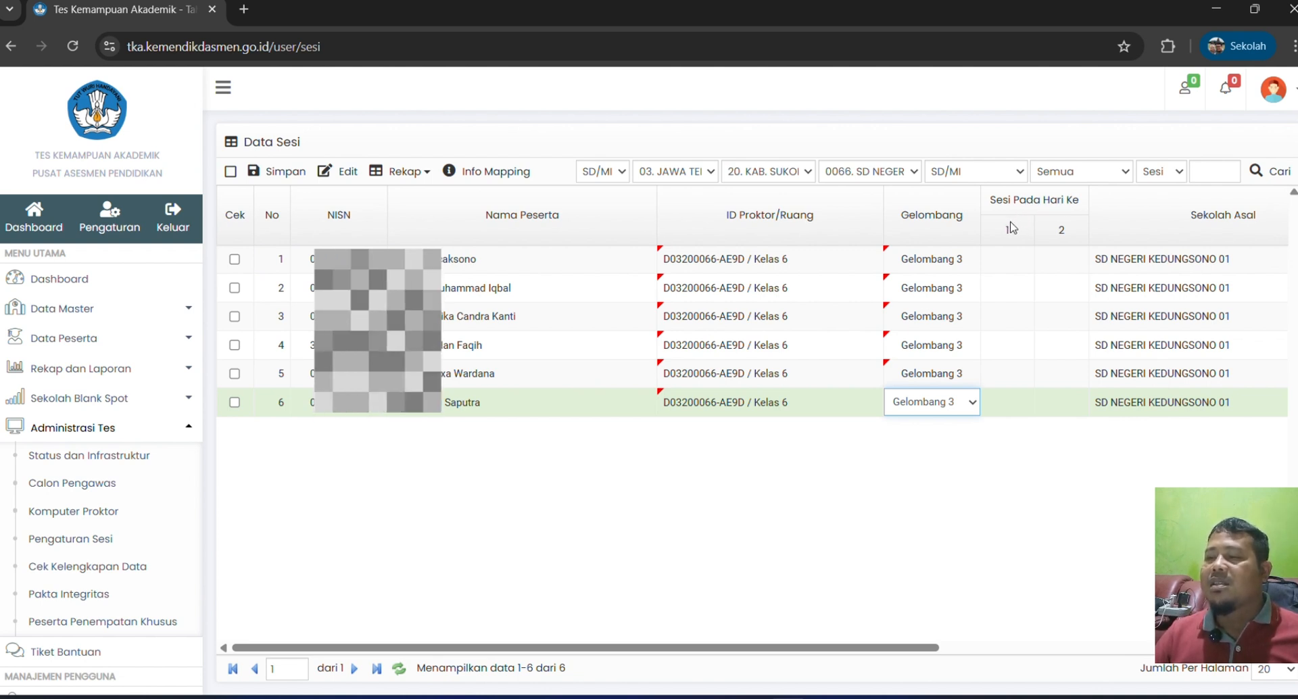
Step: Enter session 1 for participant 1 on both day 1 and day 2 under Sesi Pada Hari Ke
double_click(1007, 259)
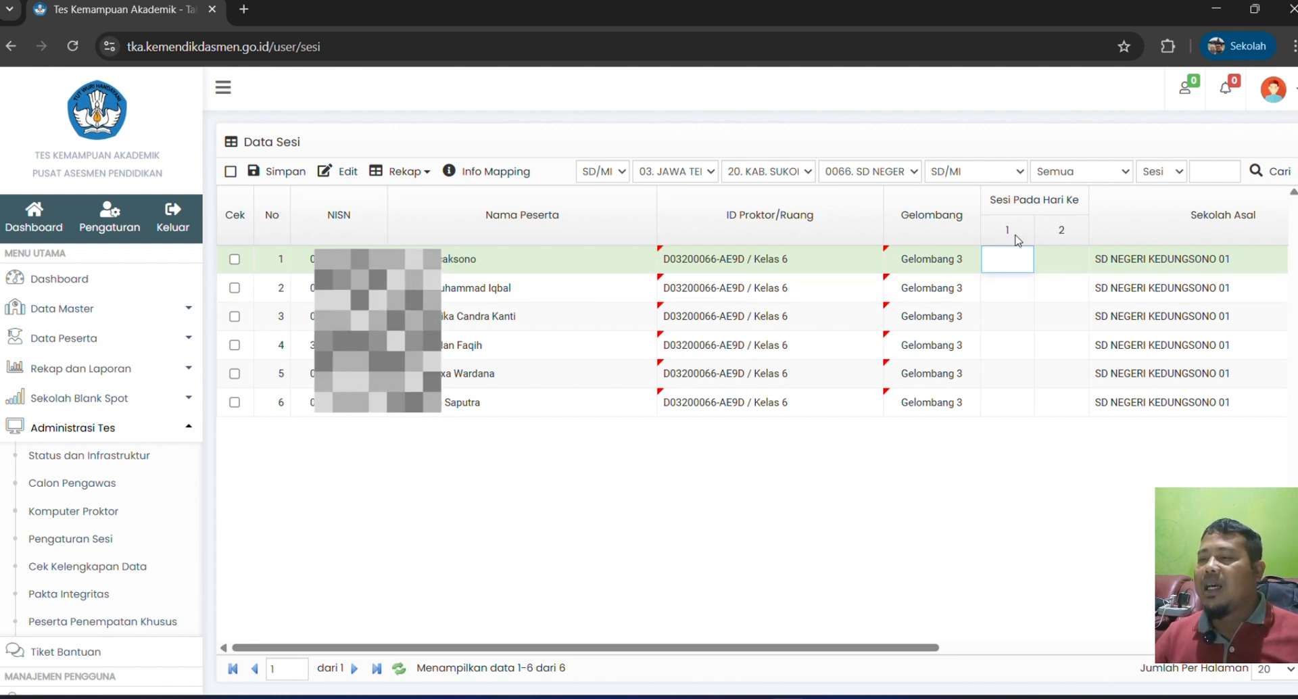
text(1)
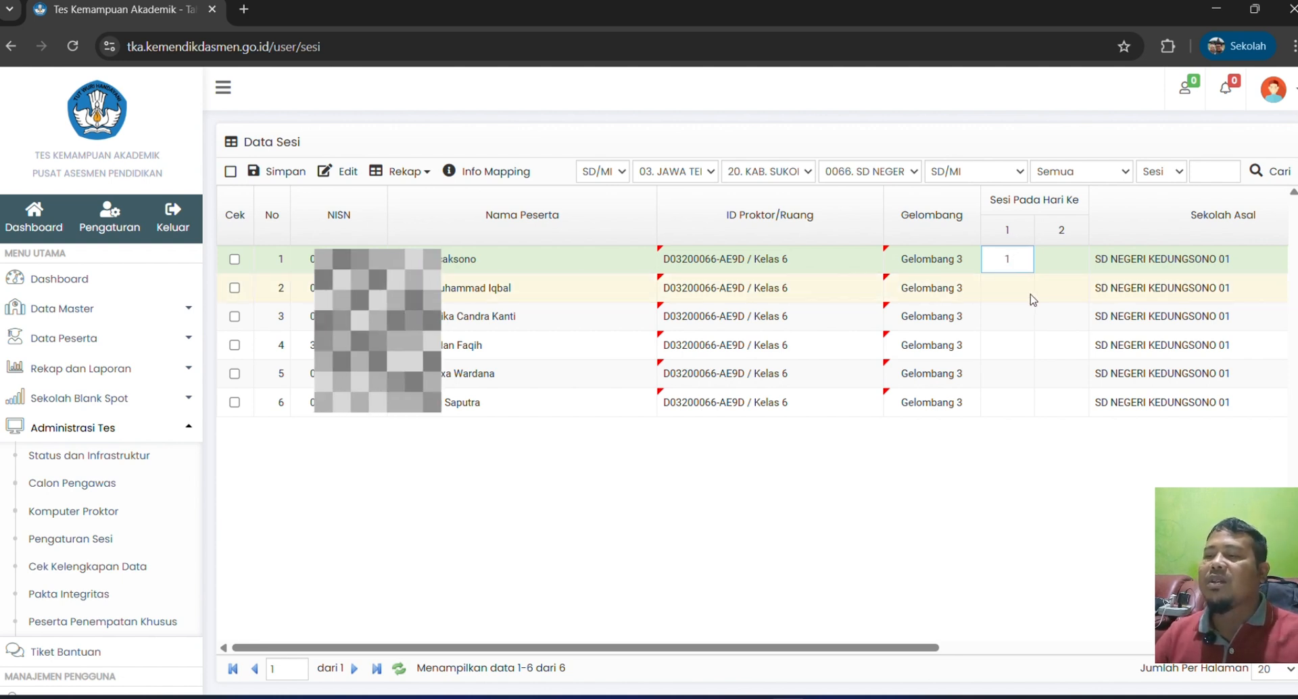
double_click(1058, 258)
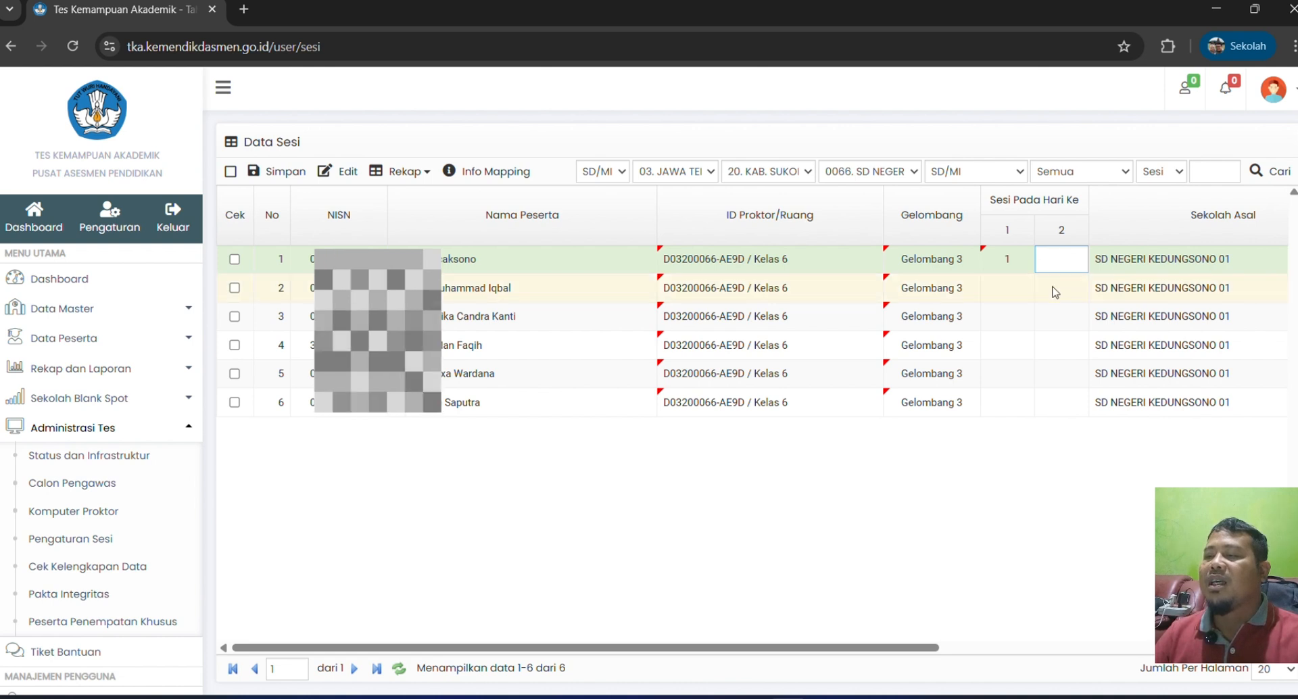
text(1)
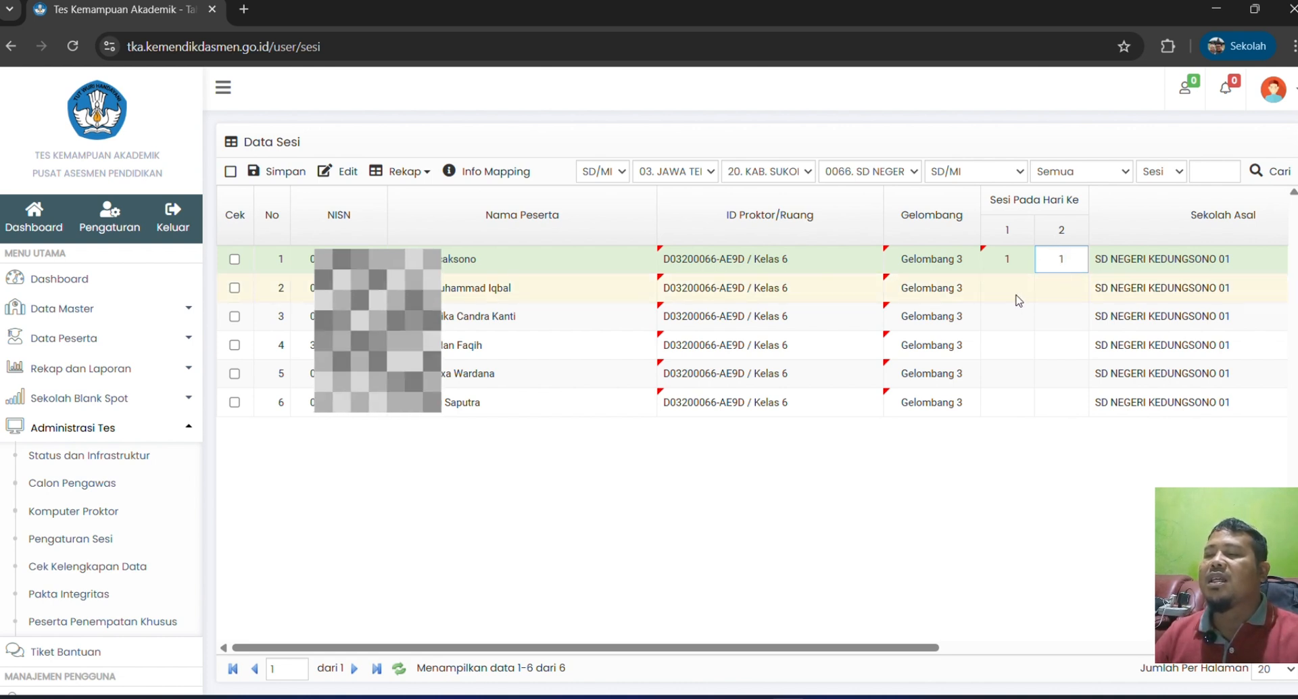
Step: Enter session 1 for participants 2 and 3 on both day 1 and day 2 under Sesi Pada Hari Ke
double_click(1014, 291)
text(1)
double_click(1060, 288)
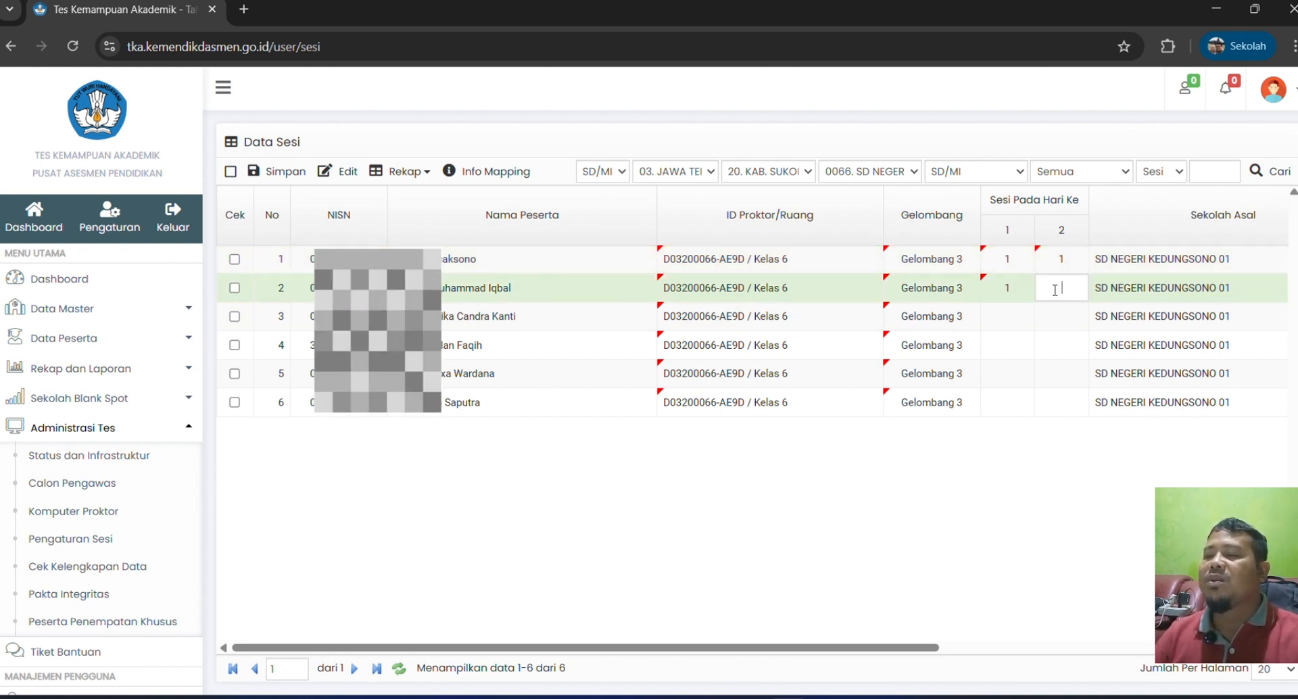
text(1)
double_click(1018, 316)
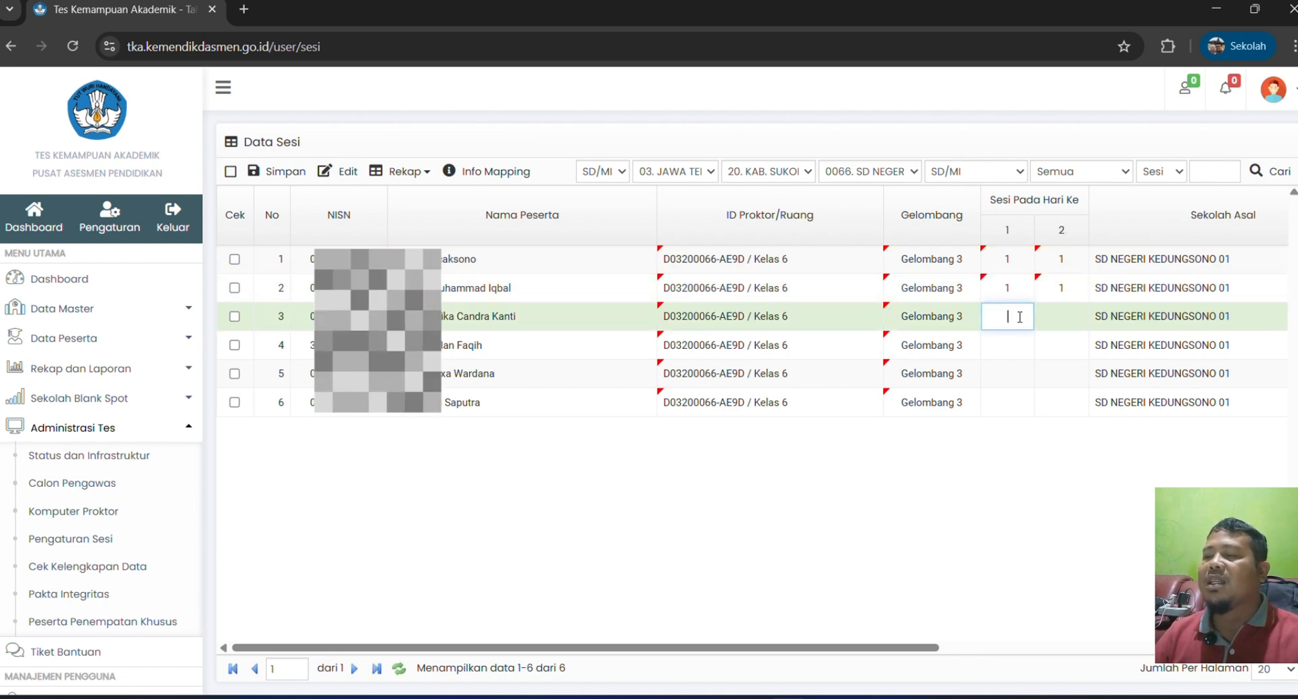
text(1)
double_click(1070, 318)
text(1)
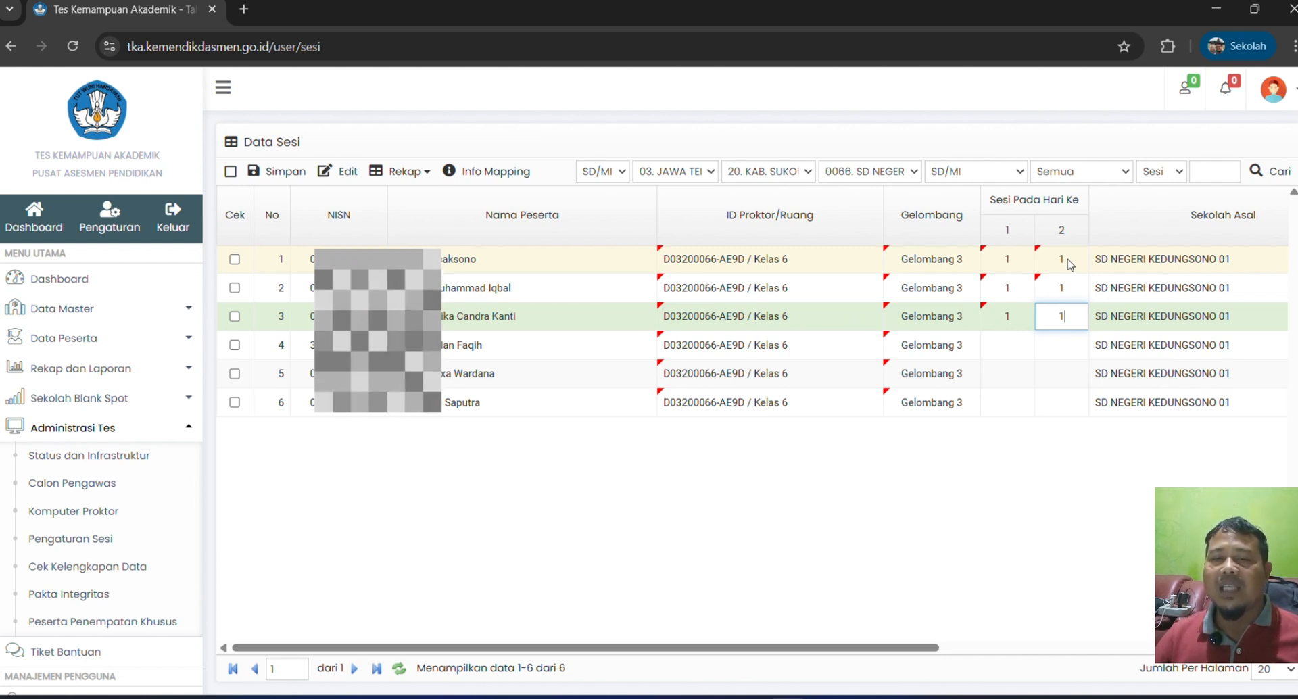
Step: Enter session 1 for participants 4 and 5 on both day 1 and day 2 under Sesi Pada Hari Ke
click(1017, 349)
text(1)
click(1085, 345)
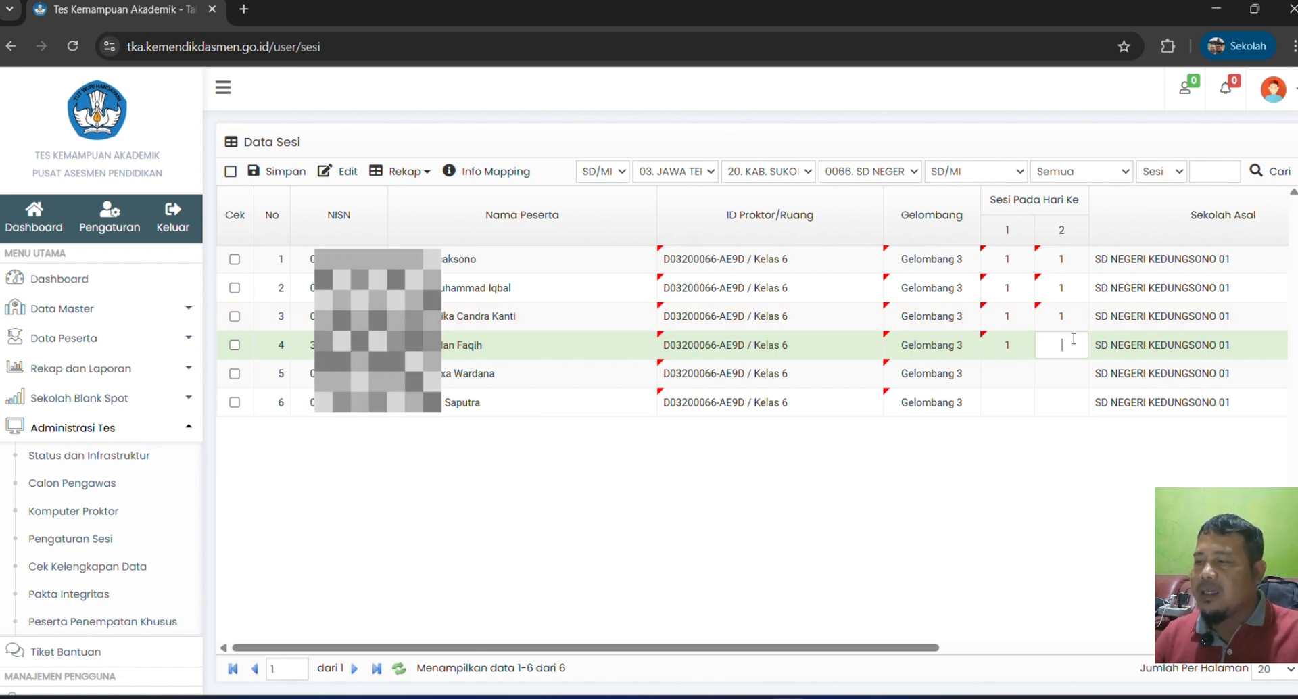
text(1)
click(1017, 373)
text(1)
click(1071, 375)
text(1)
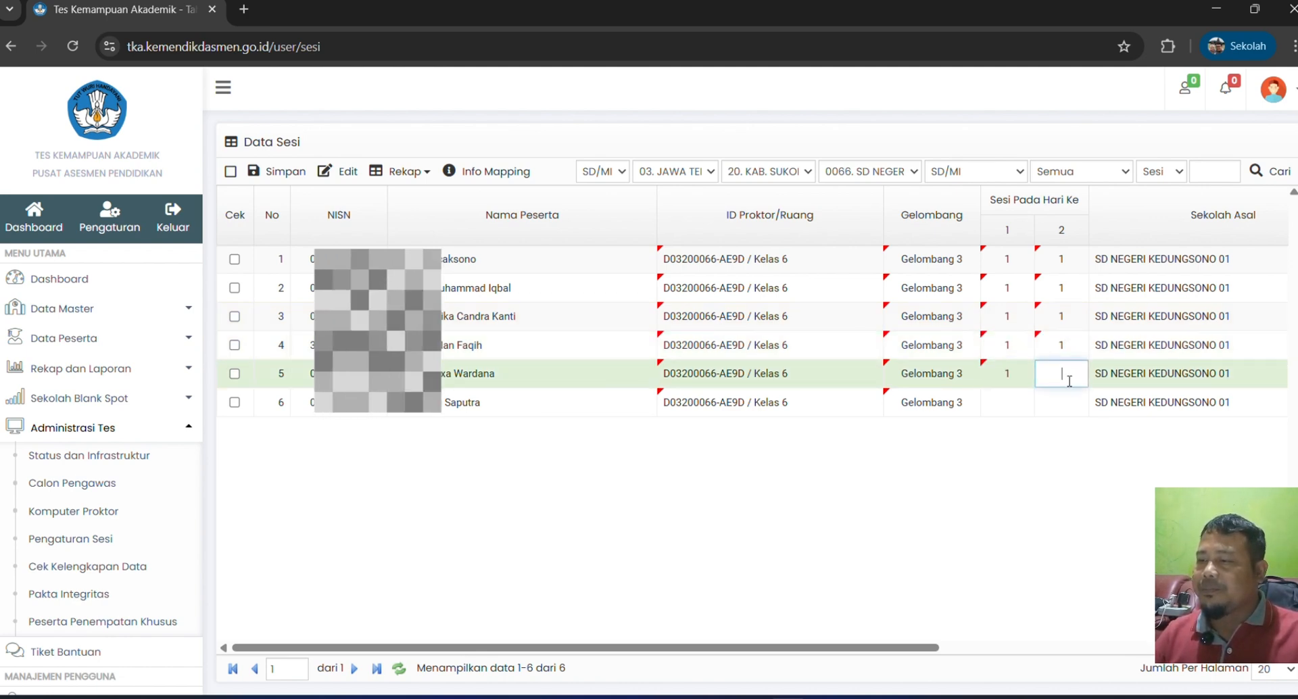
Step: Enter session 1 for participant 6 on both day 1 and day 2 and commit the last cell entry
click(1018, 404)
text(1)
click(1048, 406)
text(1)
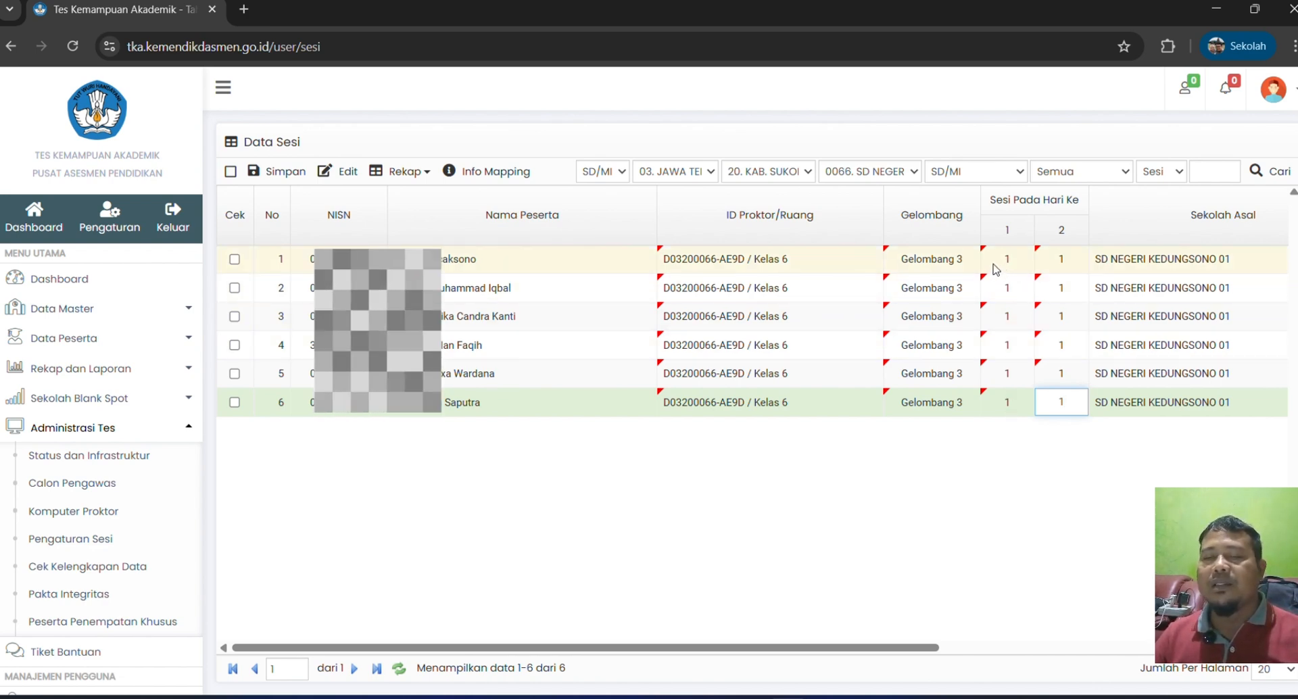
click(894, 462)
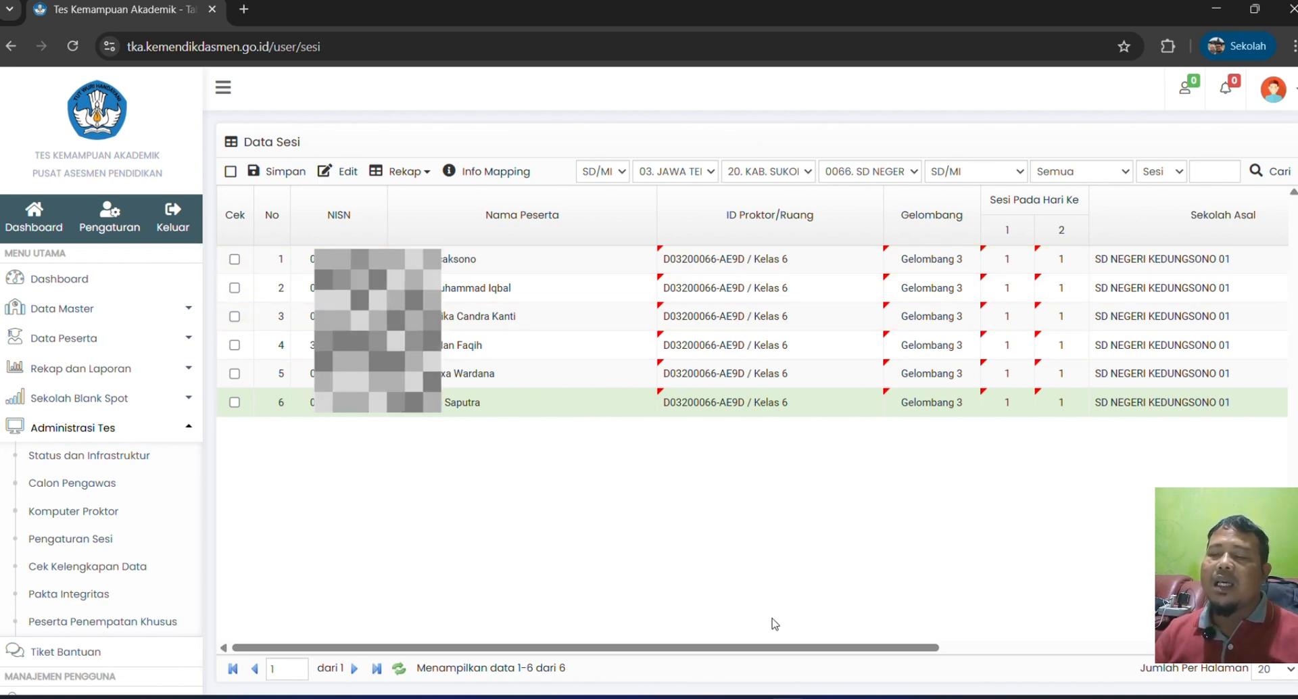
Step: Switch to the Excel sheet Simulasi Pengaturan Sesi to review the session distribution across the Gelombang
key(alt+Tab)
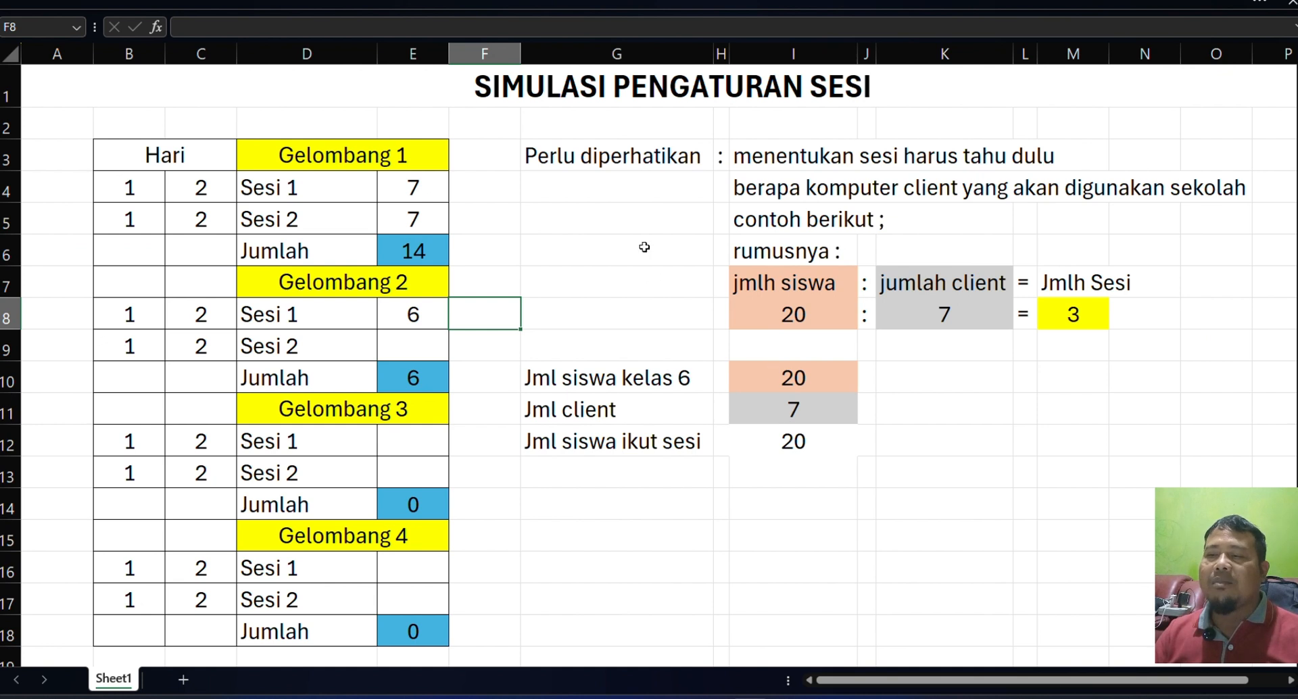
click(604, 240)
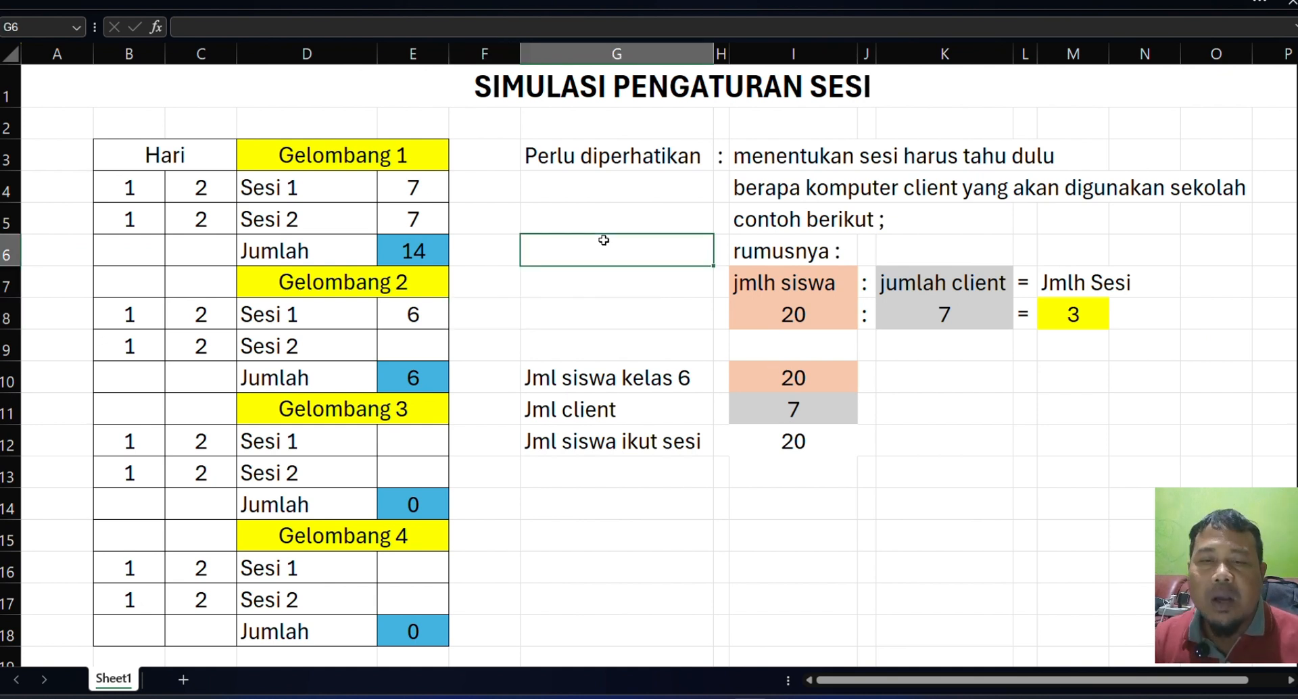